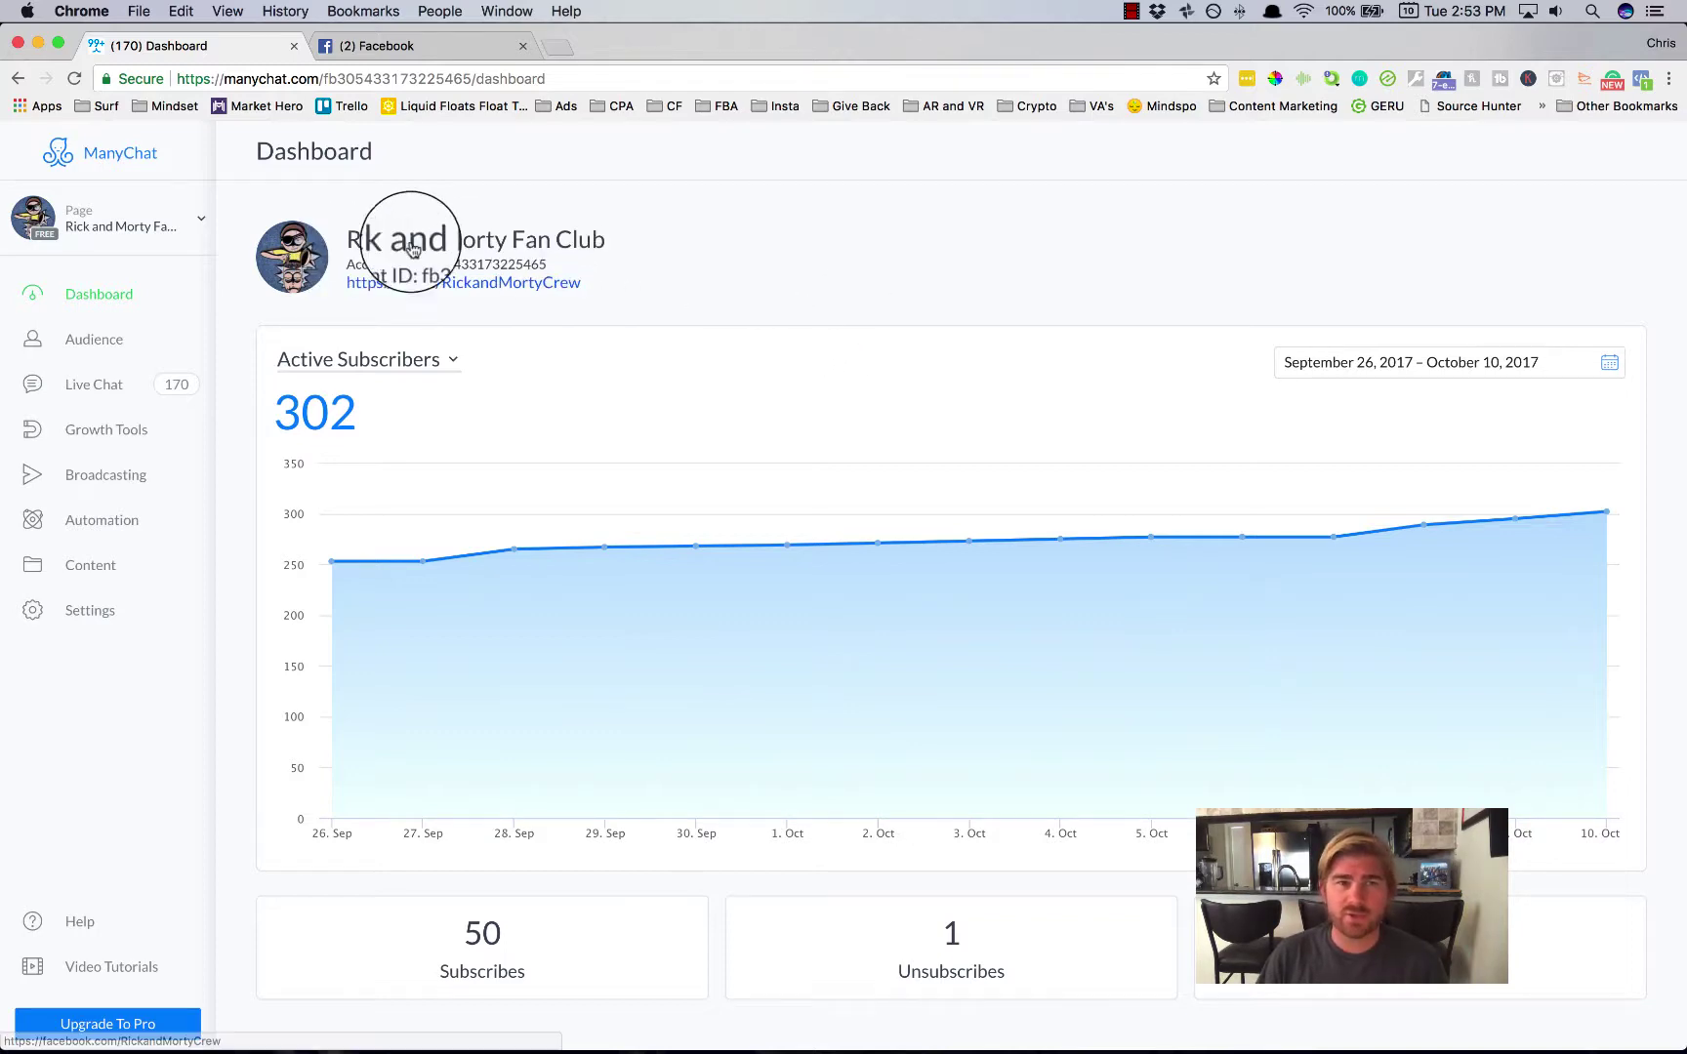
Step: Search Facebook for 'Rick and Morty Fan Club' and open its page
click(385, 44)
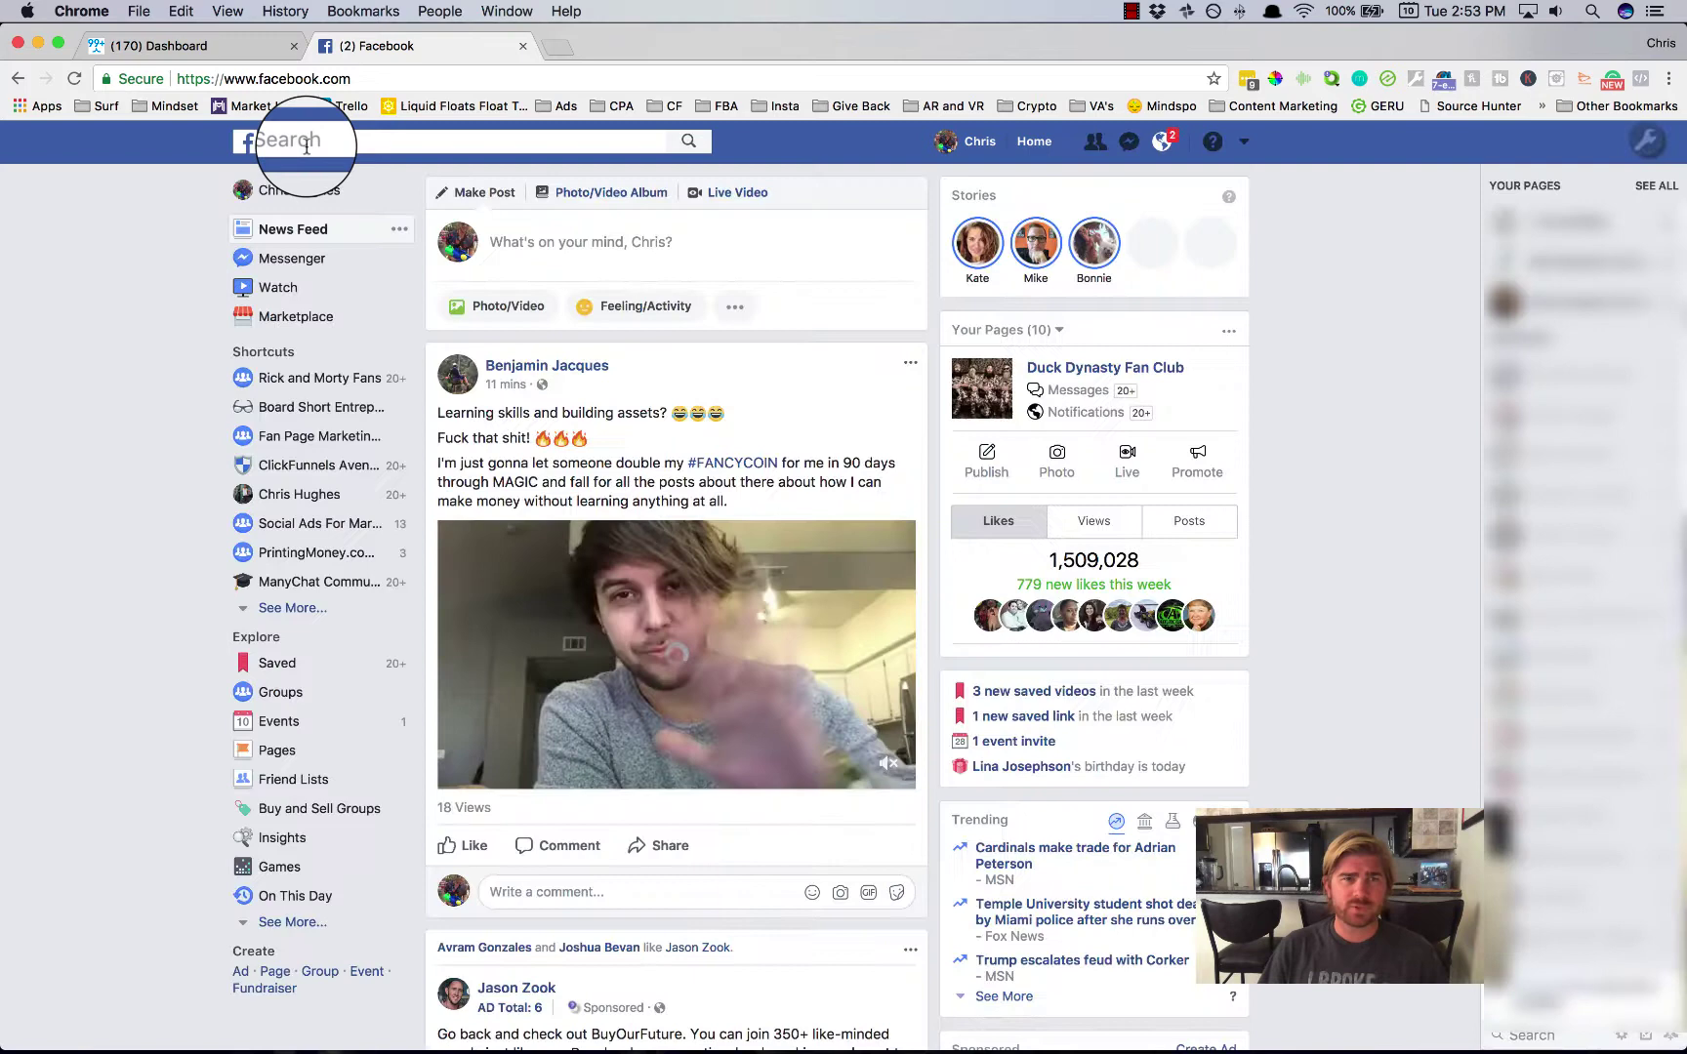
click(305, 143)
text(Rick a)
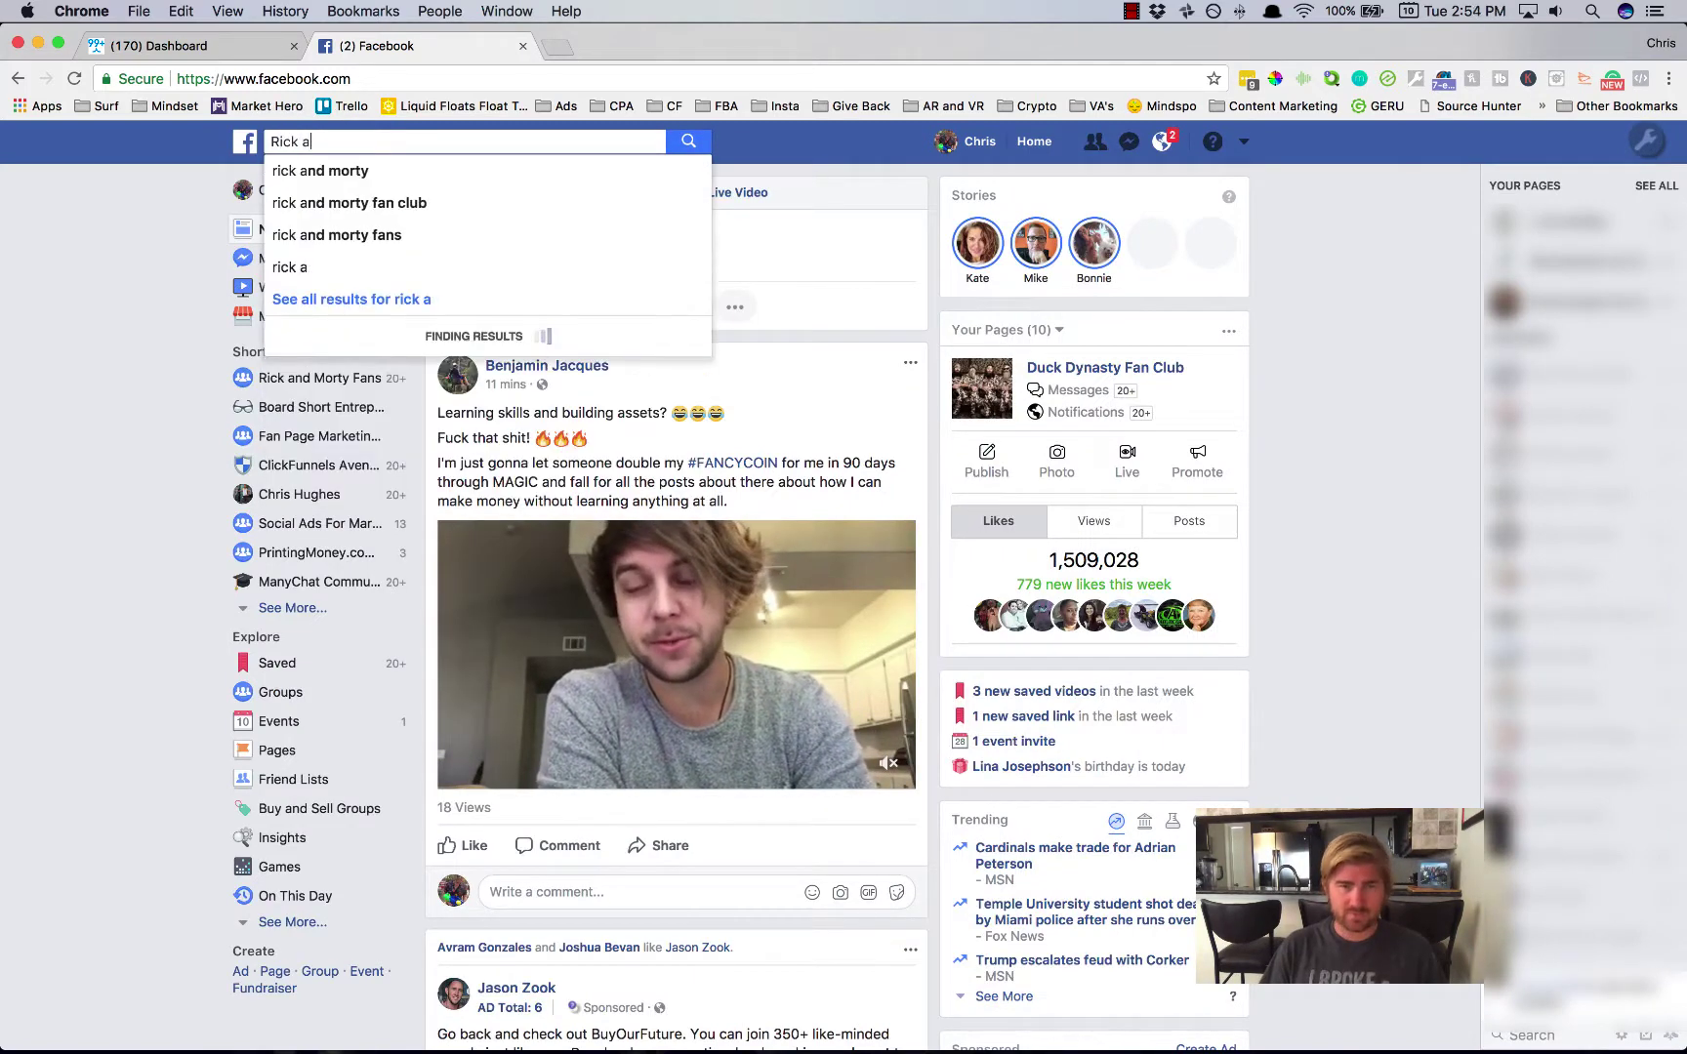
text(nd Morty Fan Club)
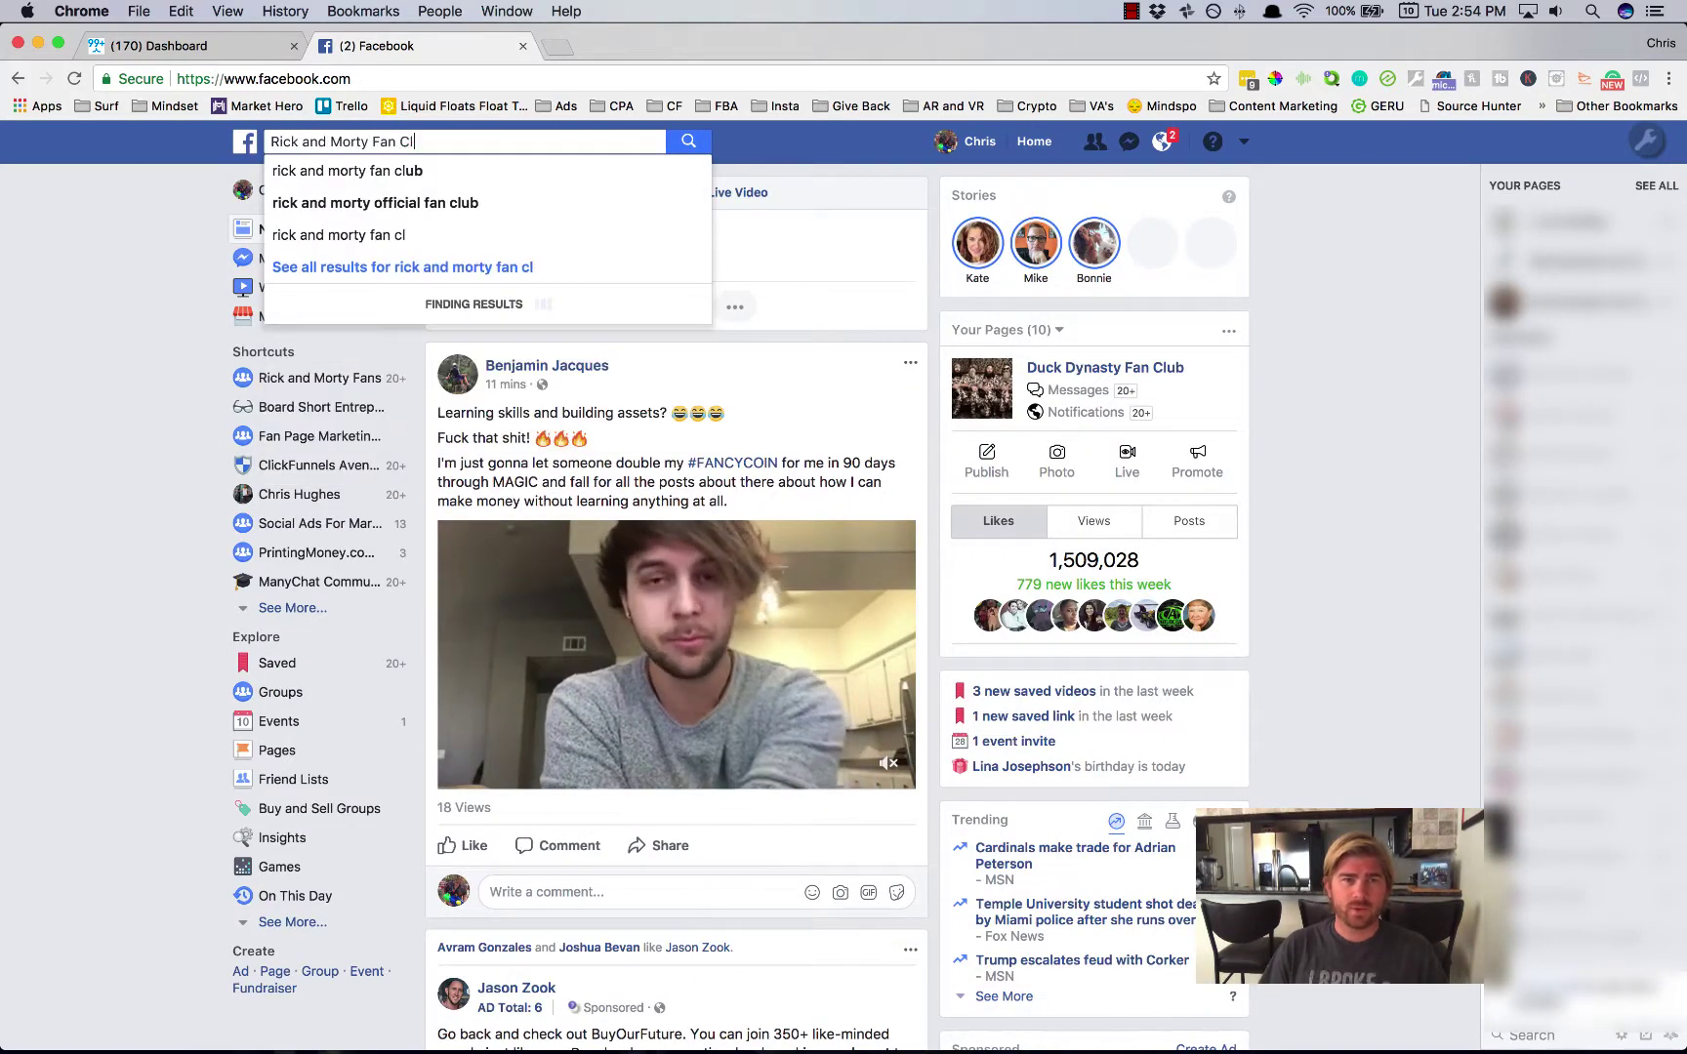
click(293, 170)
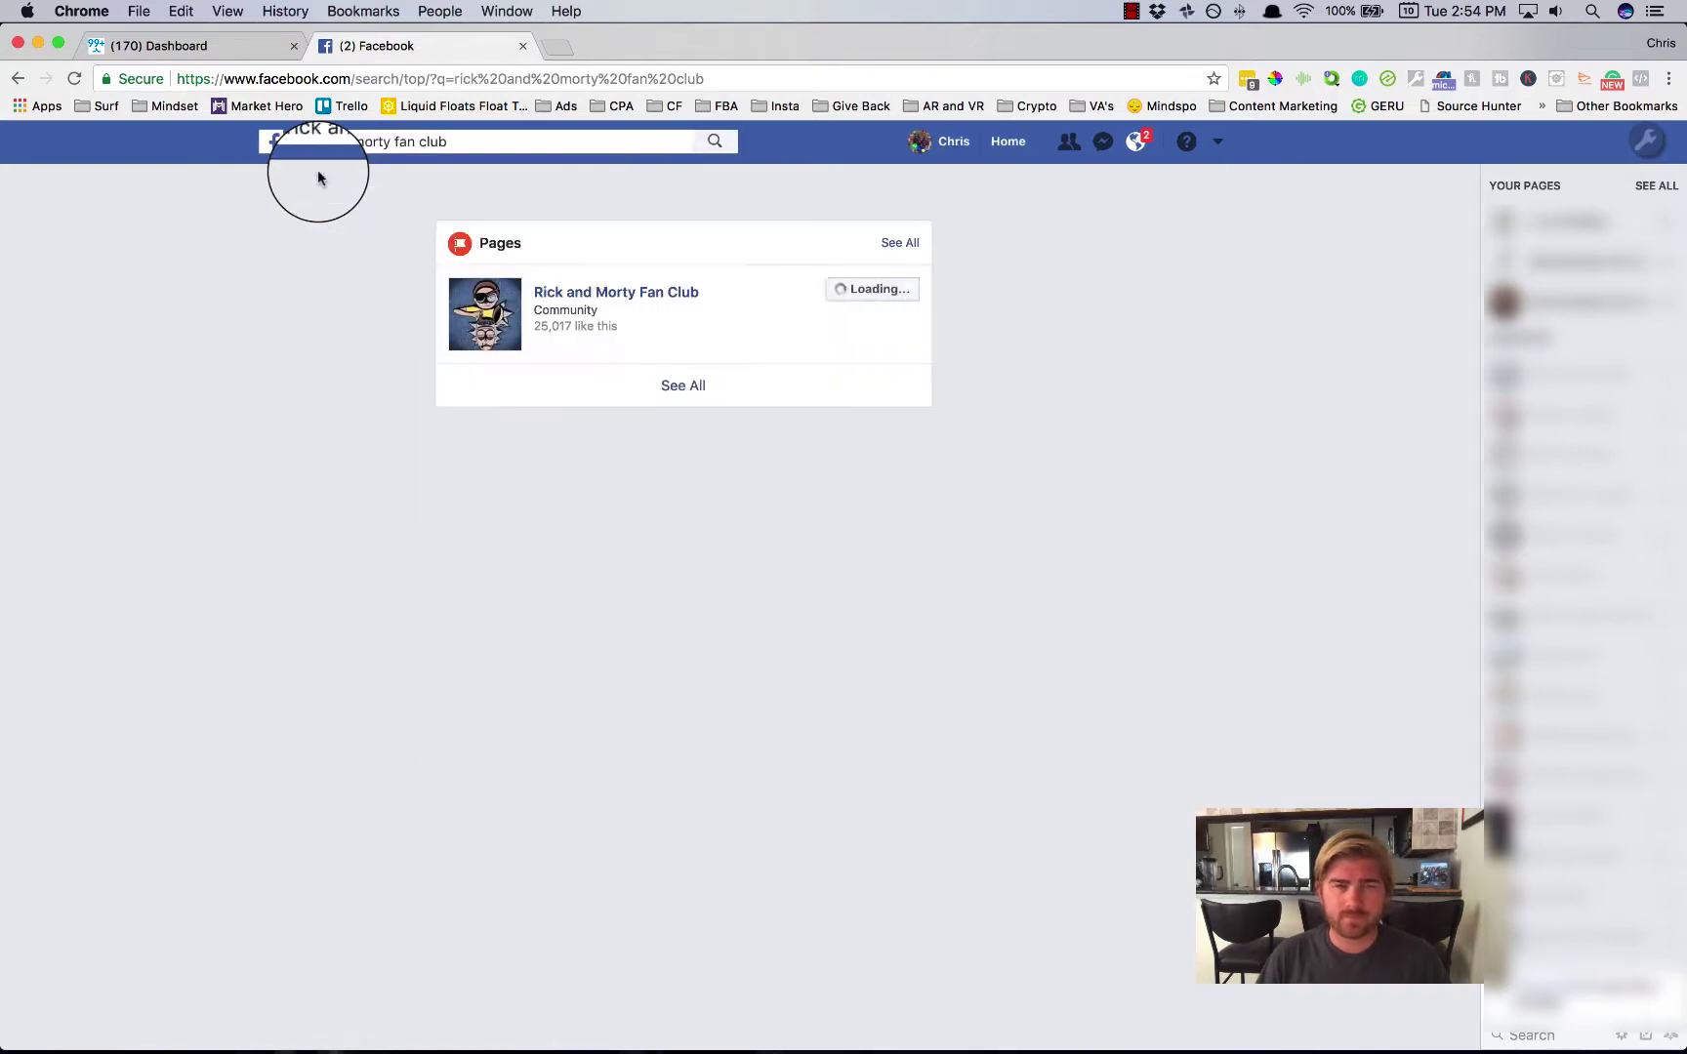
click(634, 295)
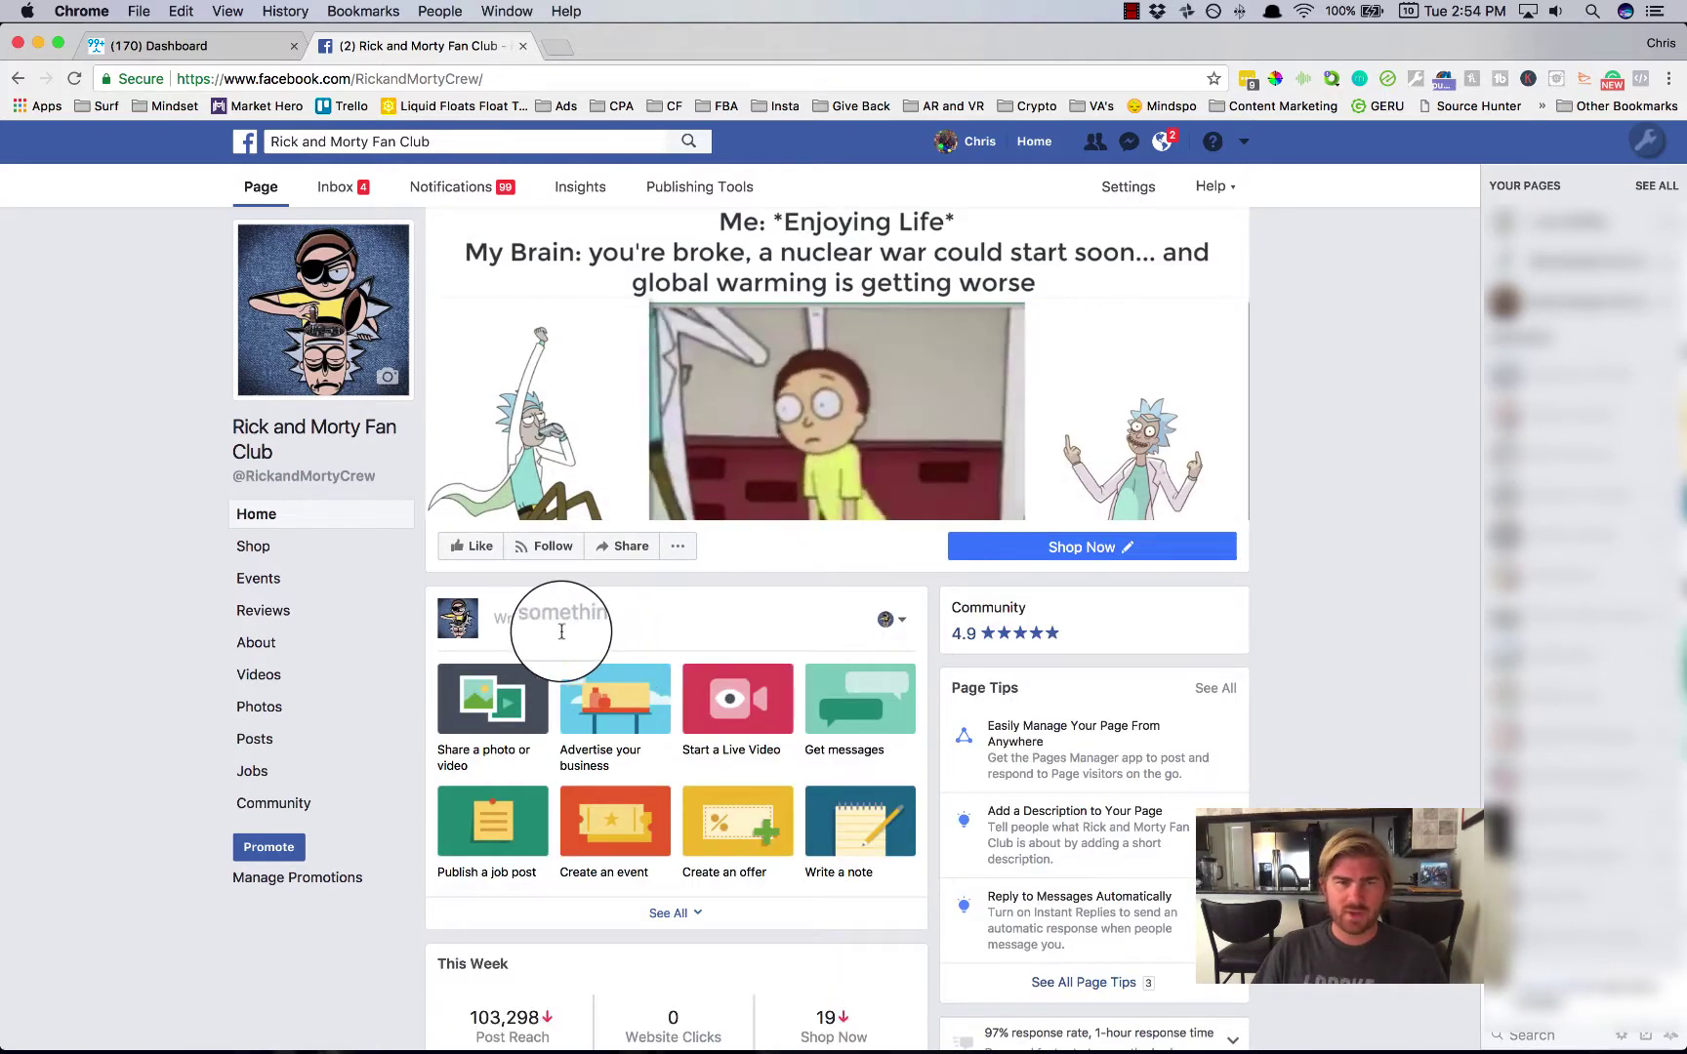
Step: Paste the prepared fill-in-the-blank post text into a new page post
click(529, 619)
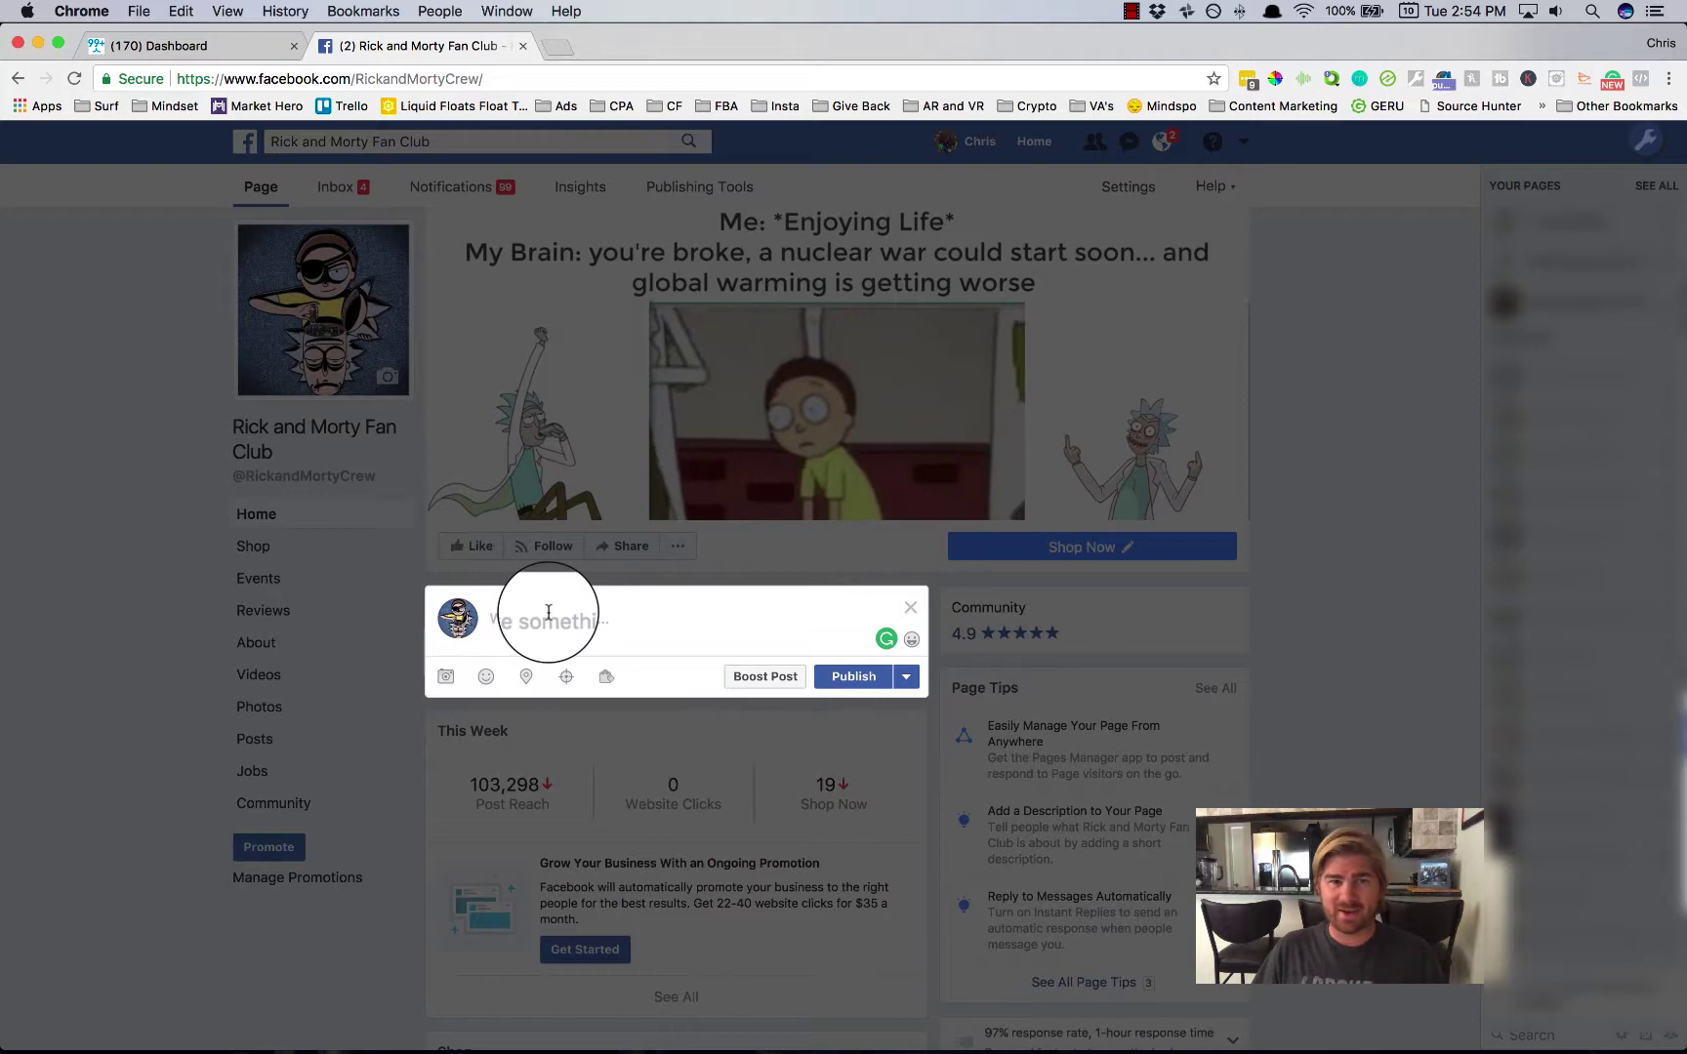
right_click(534, 615)
click(571, 705)
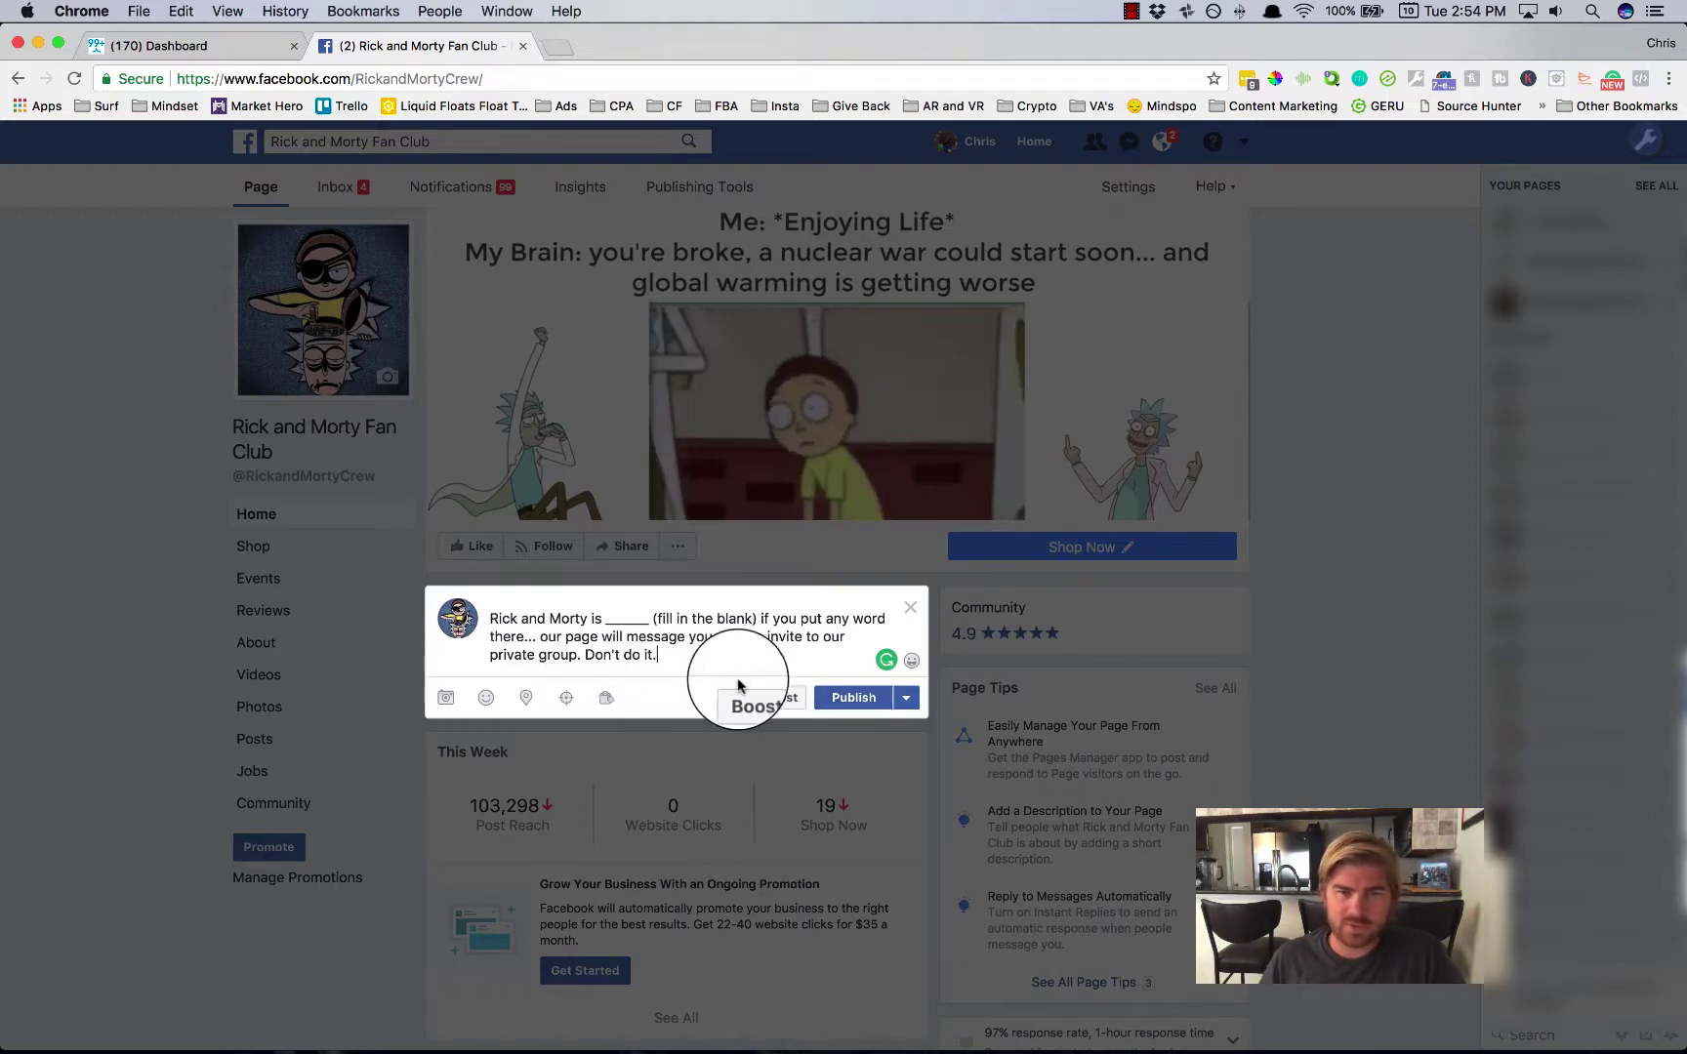
Step: Start a new growth tool from ManyChat's Growth Tools list
click(213, 44)
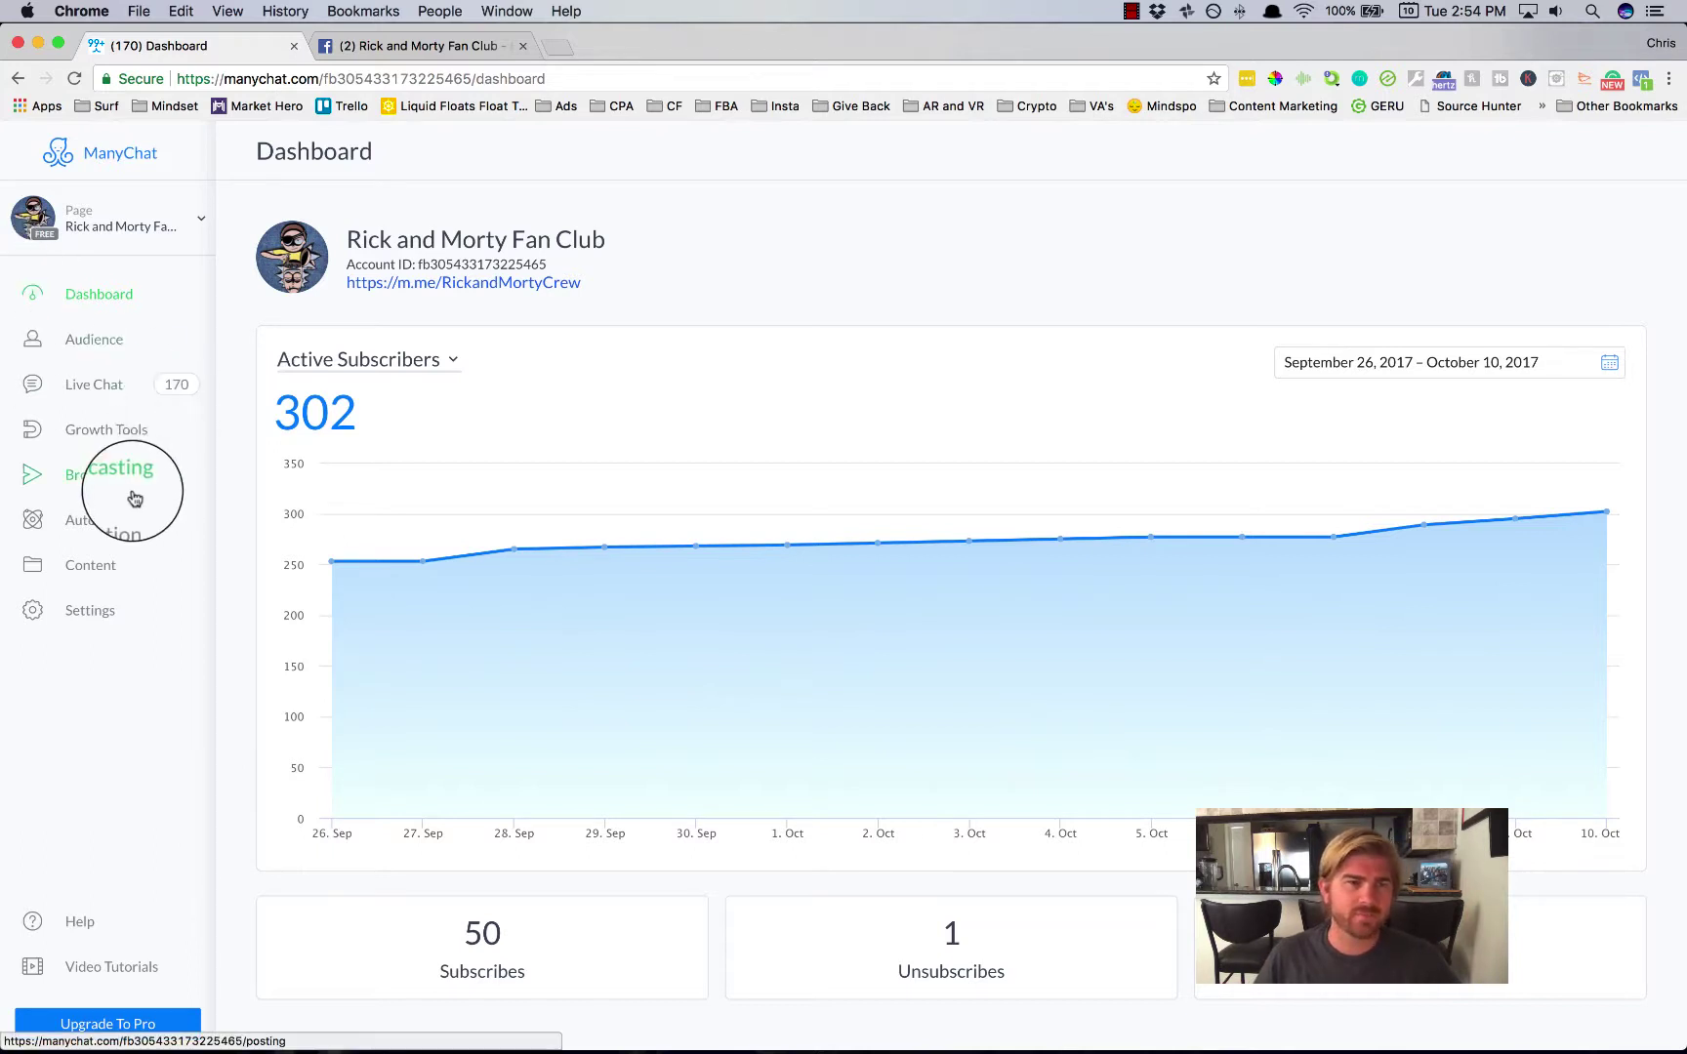
click(103, 440)
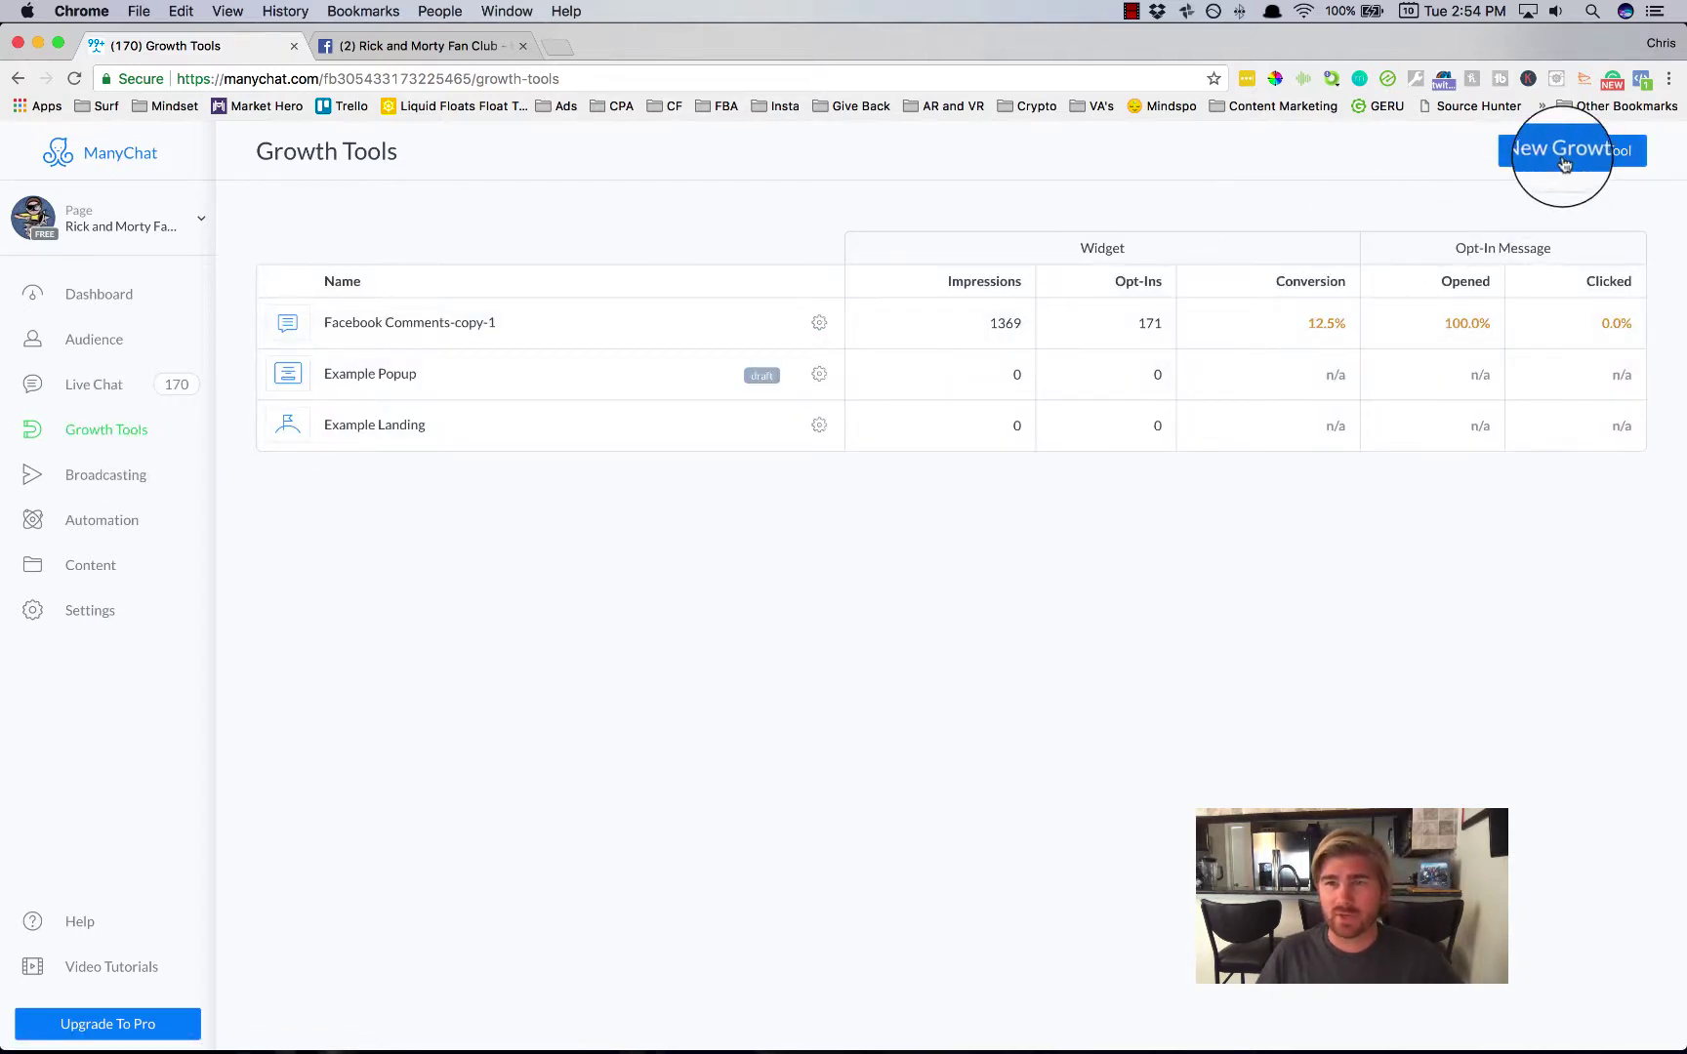
click(1563, 164)
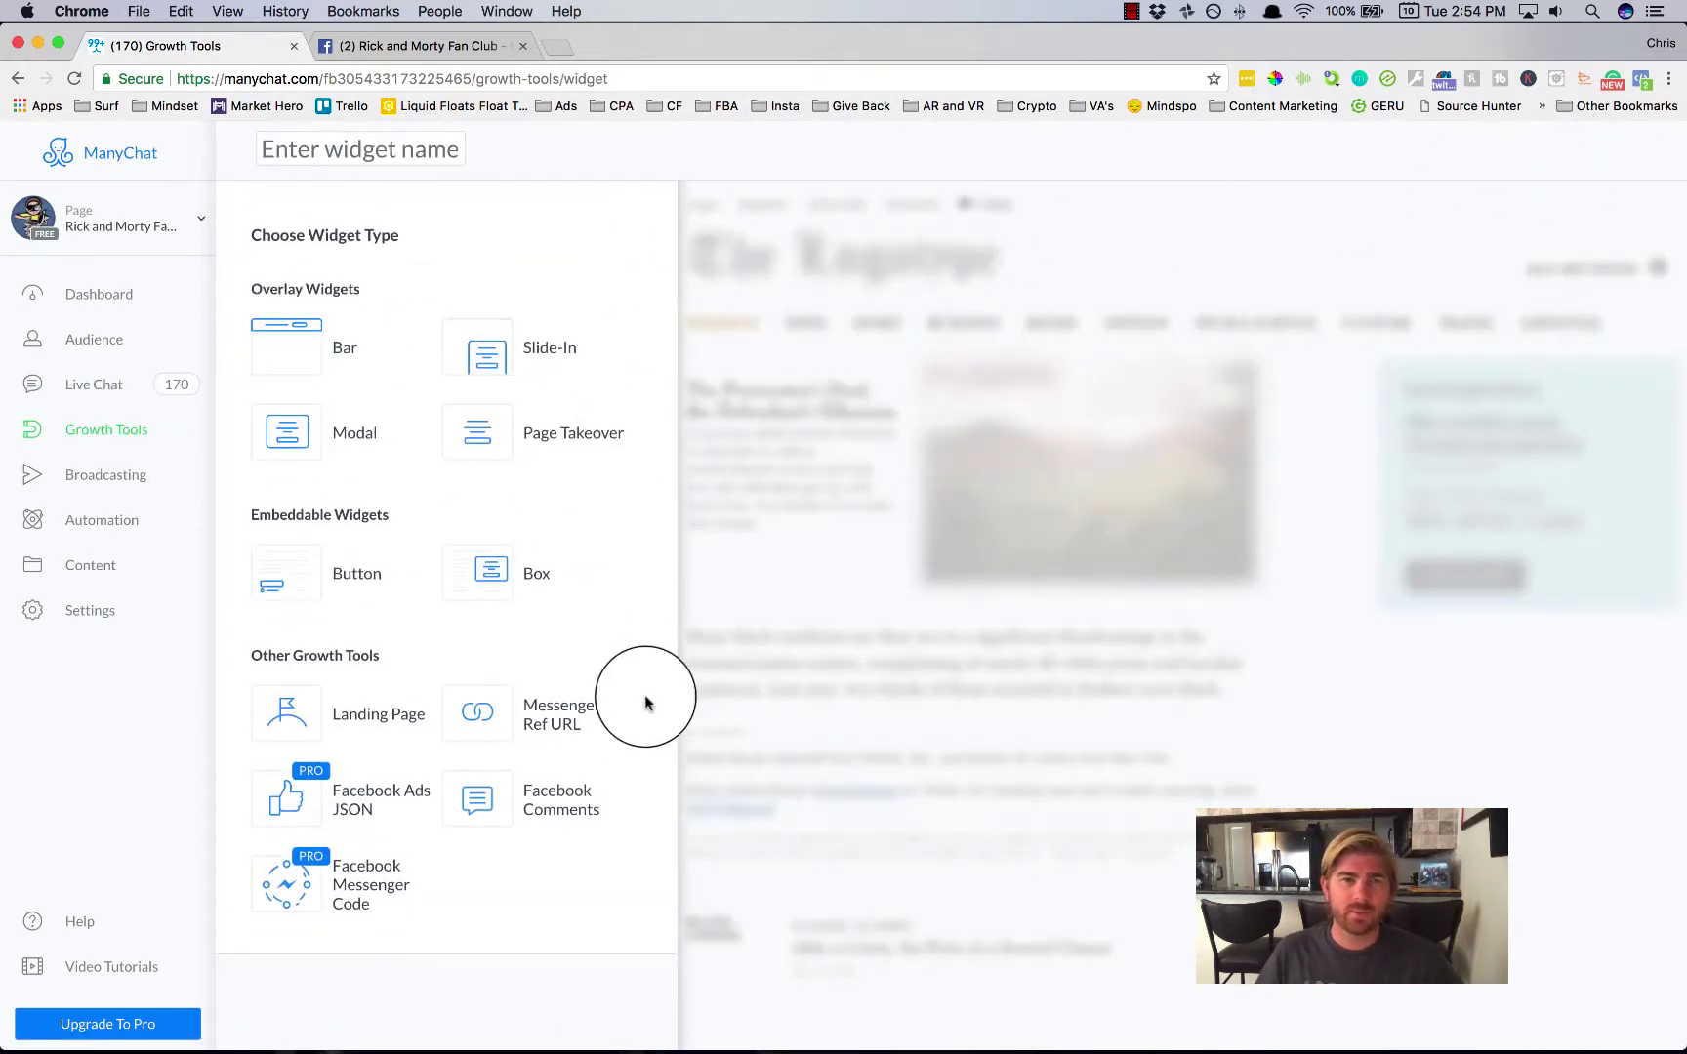
Step: Make it a Facebook Comments tool on the newest post, confirmation ticked, first-level comments only
click(563, 809)
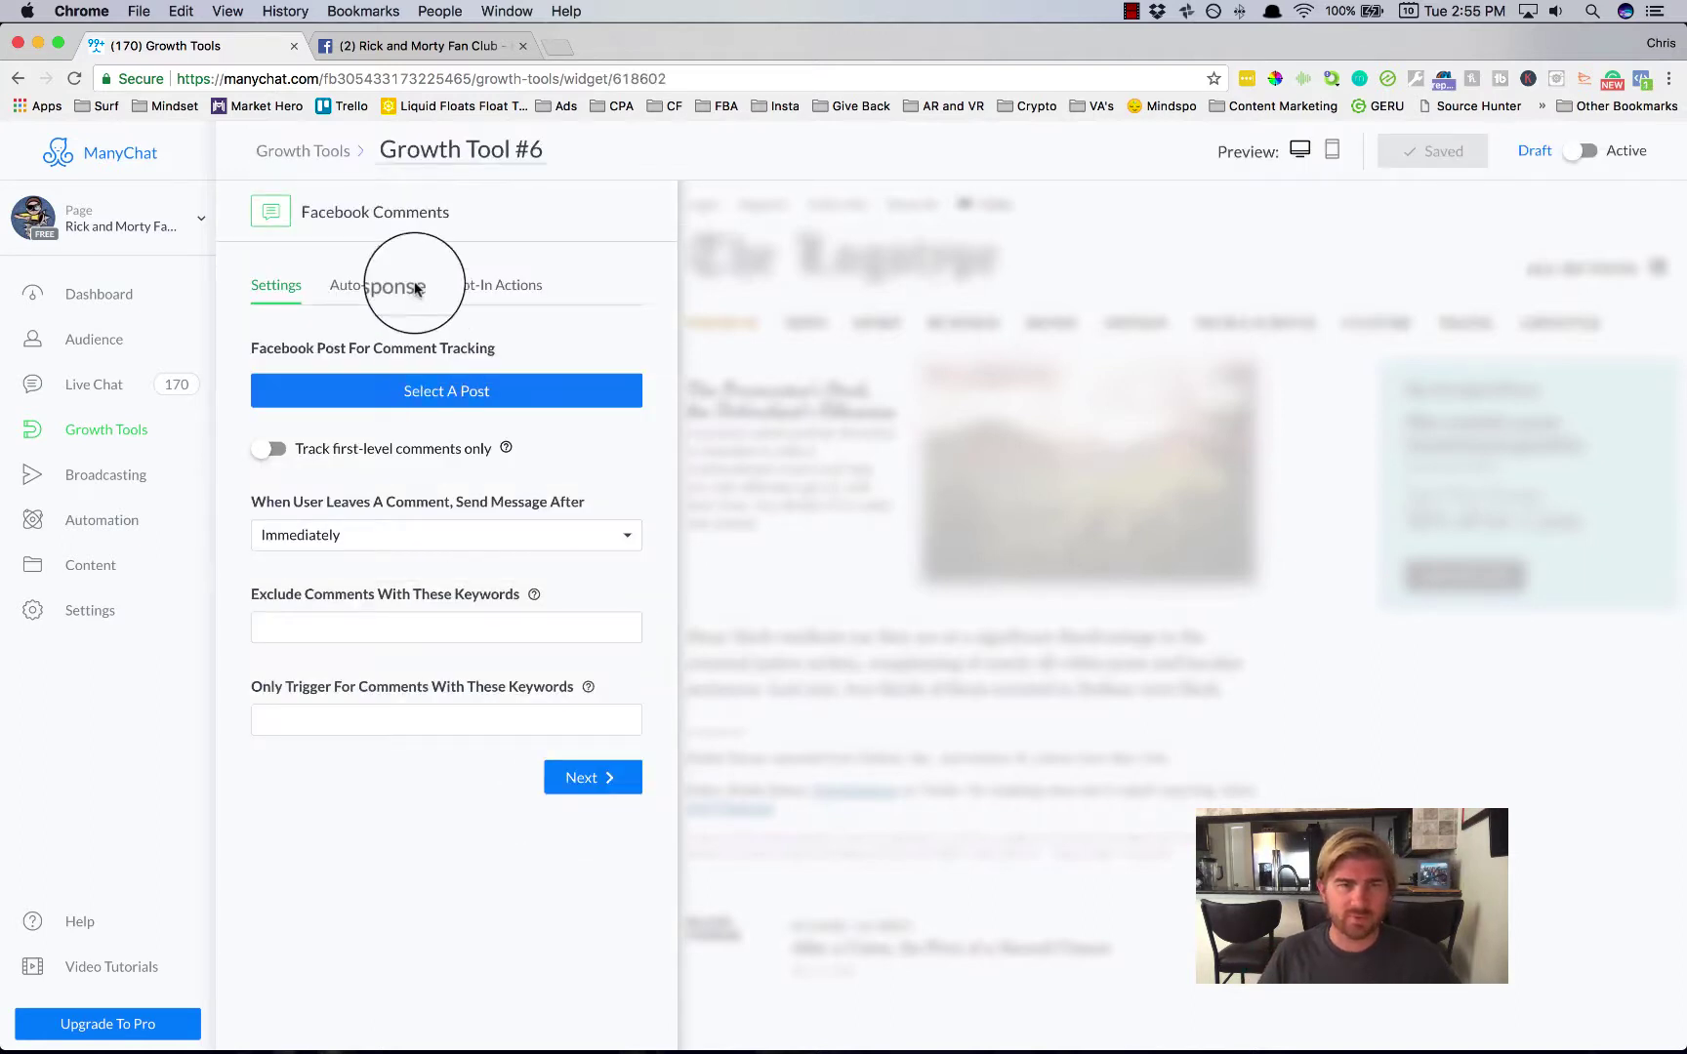
click(444, 392)
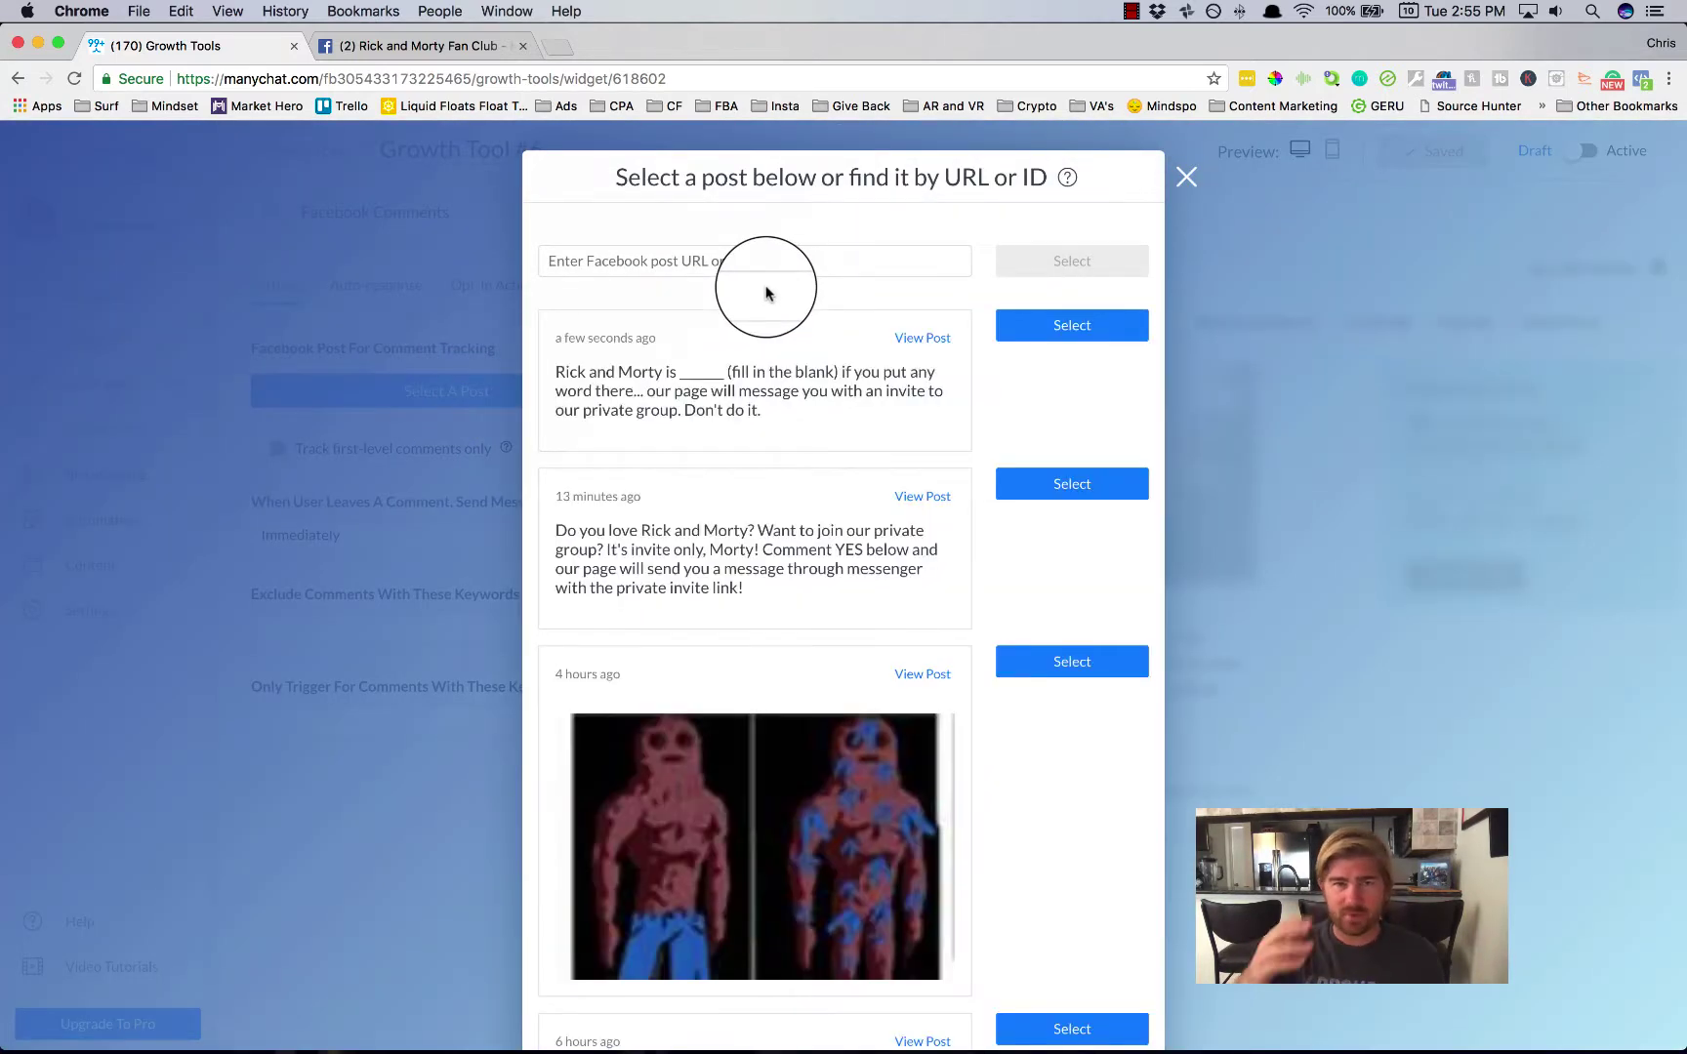
click(1086, 337)
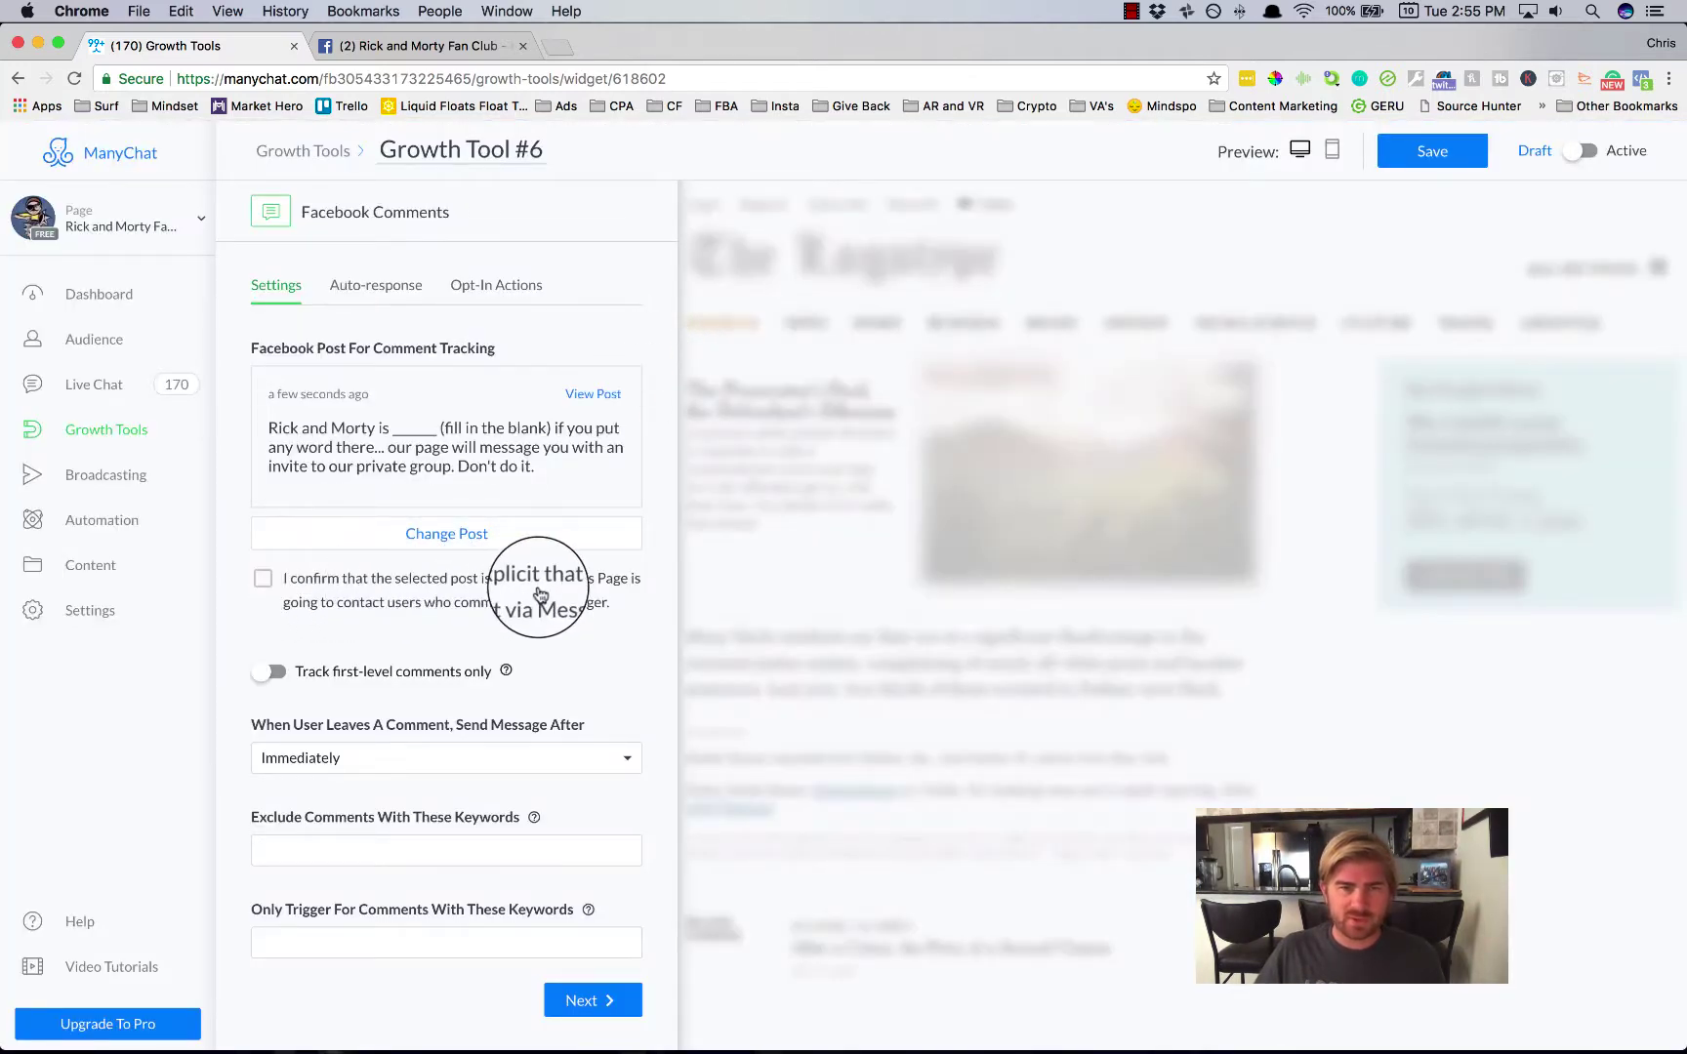
click(341, 593)
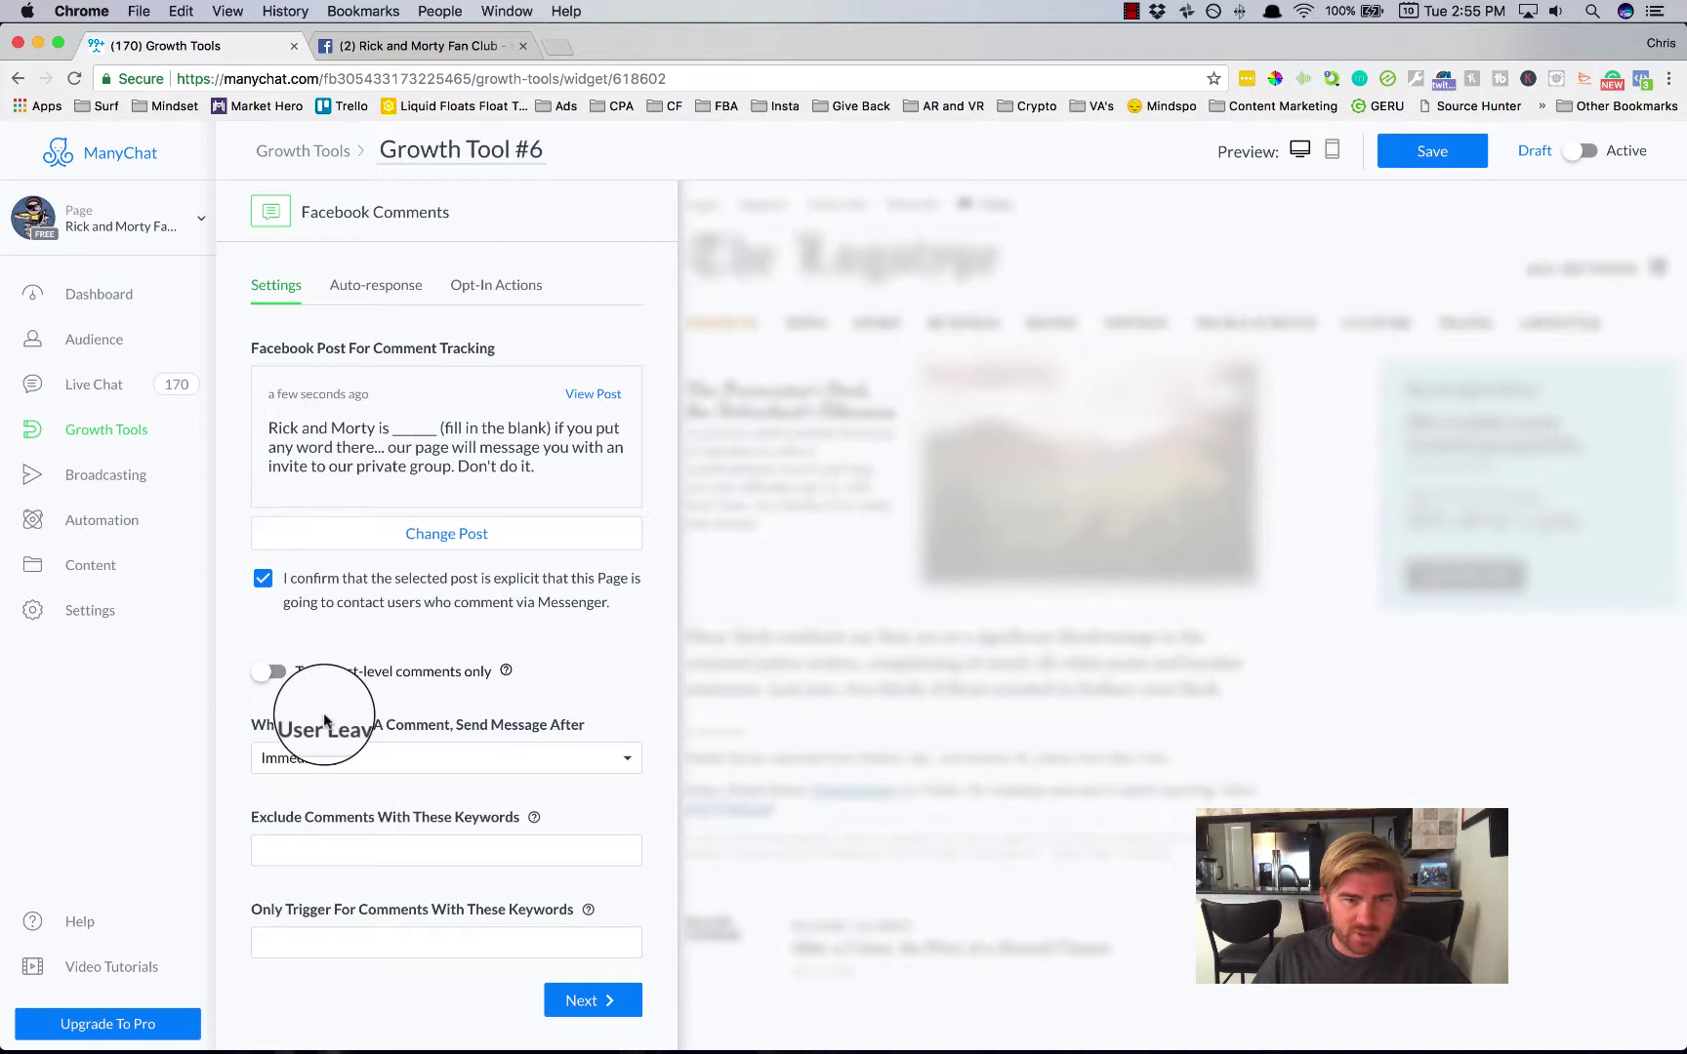
click(269, 672)
mouse_move(507, 672)
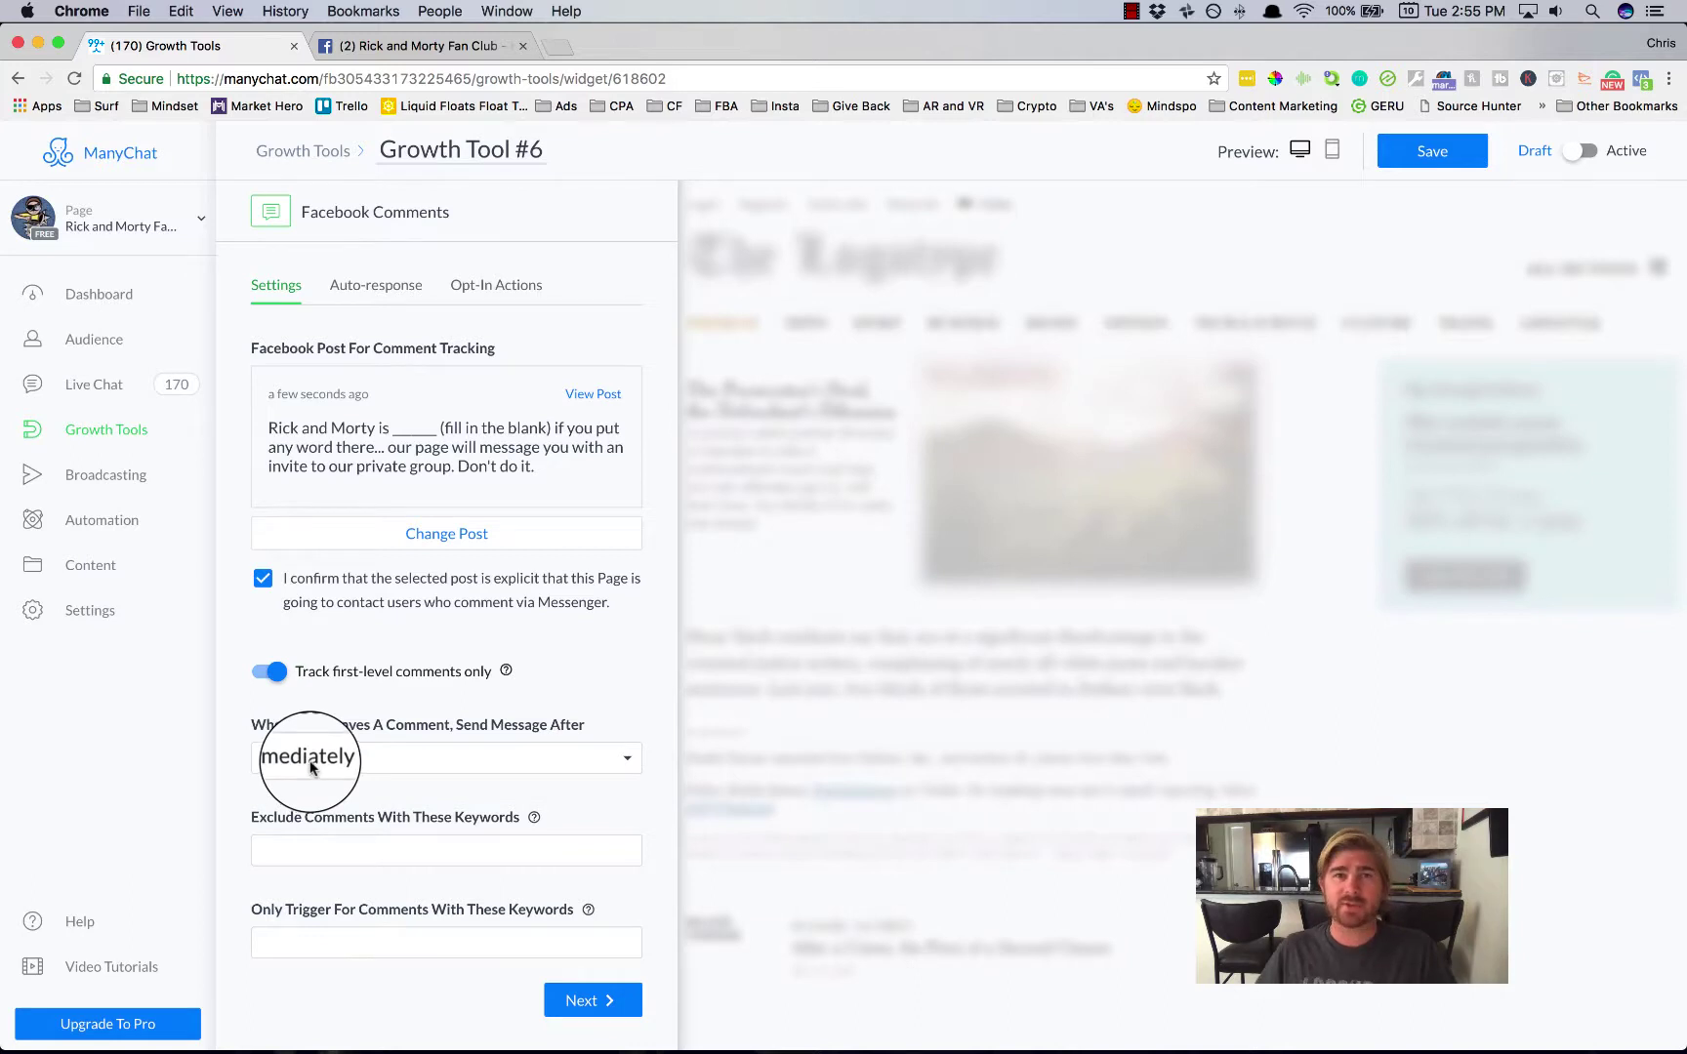
Step: Delete the default sentence after the greeting in the auto-response message
click(366, 293)
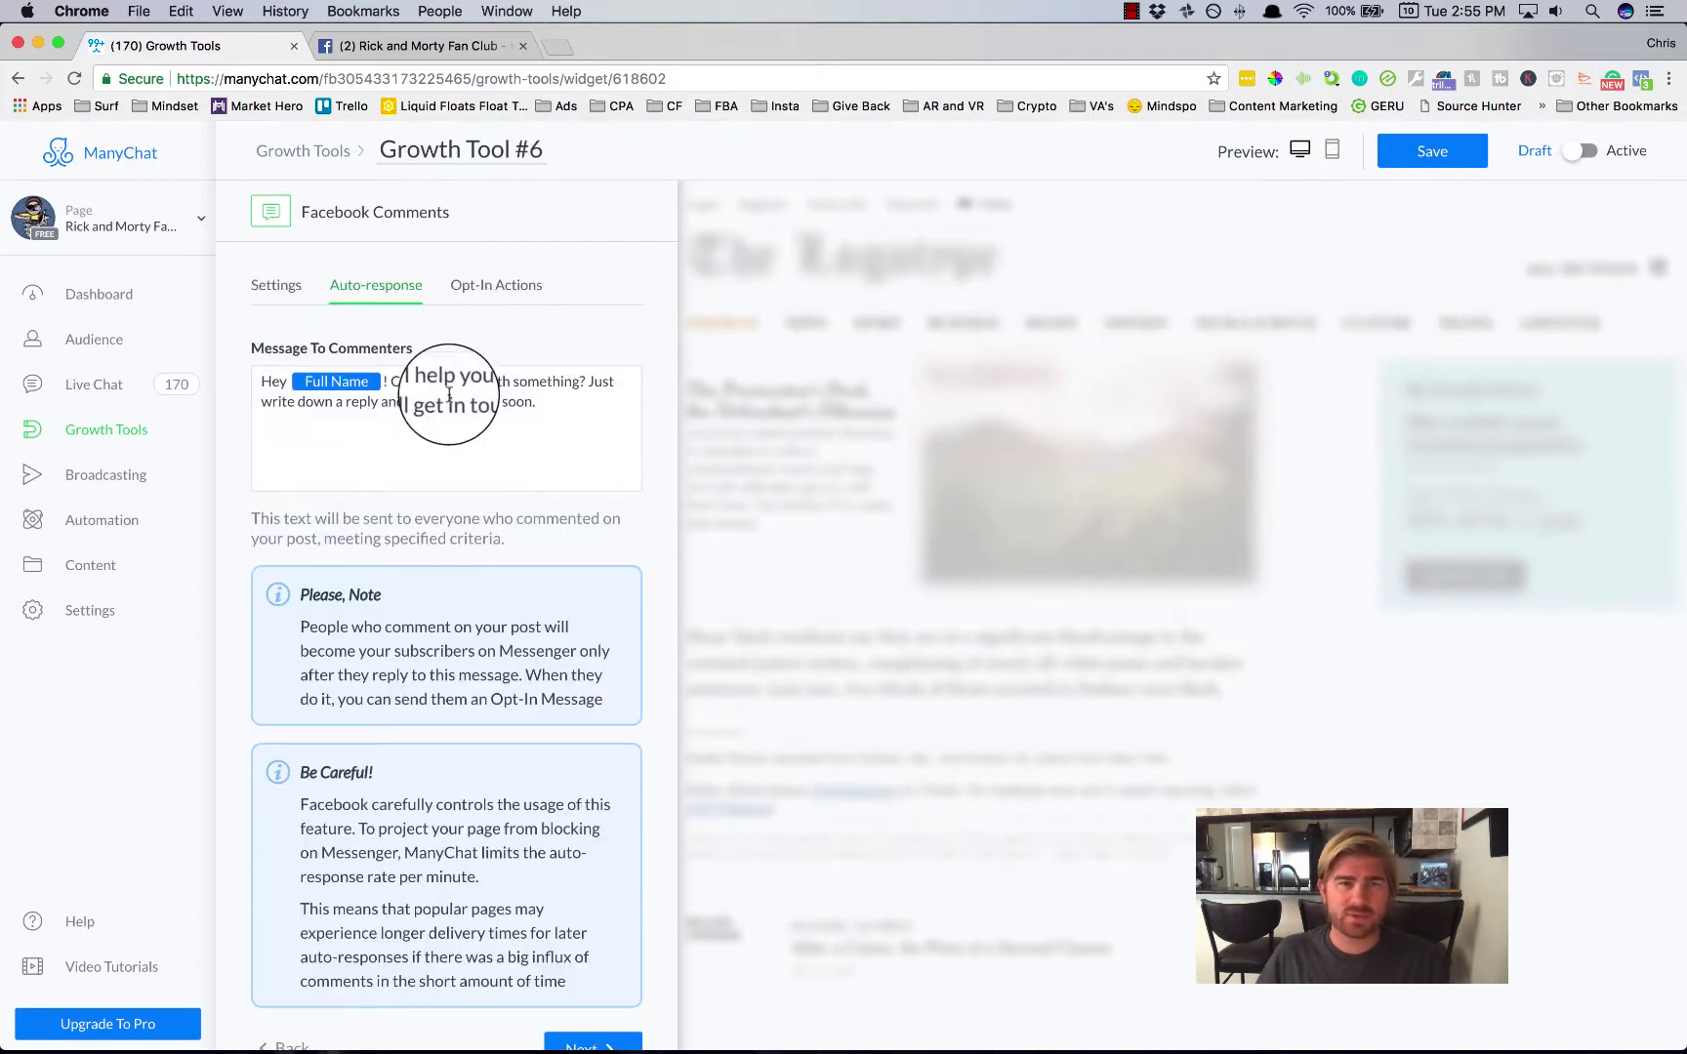
drag(393, 382, 551, 417)
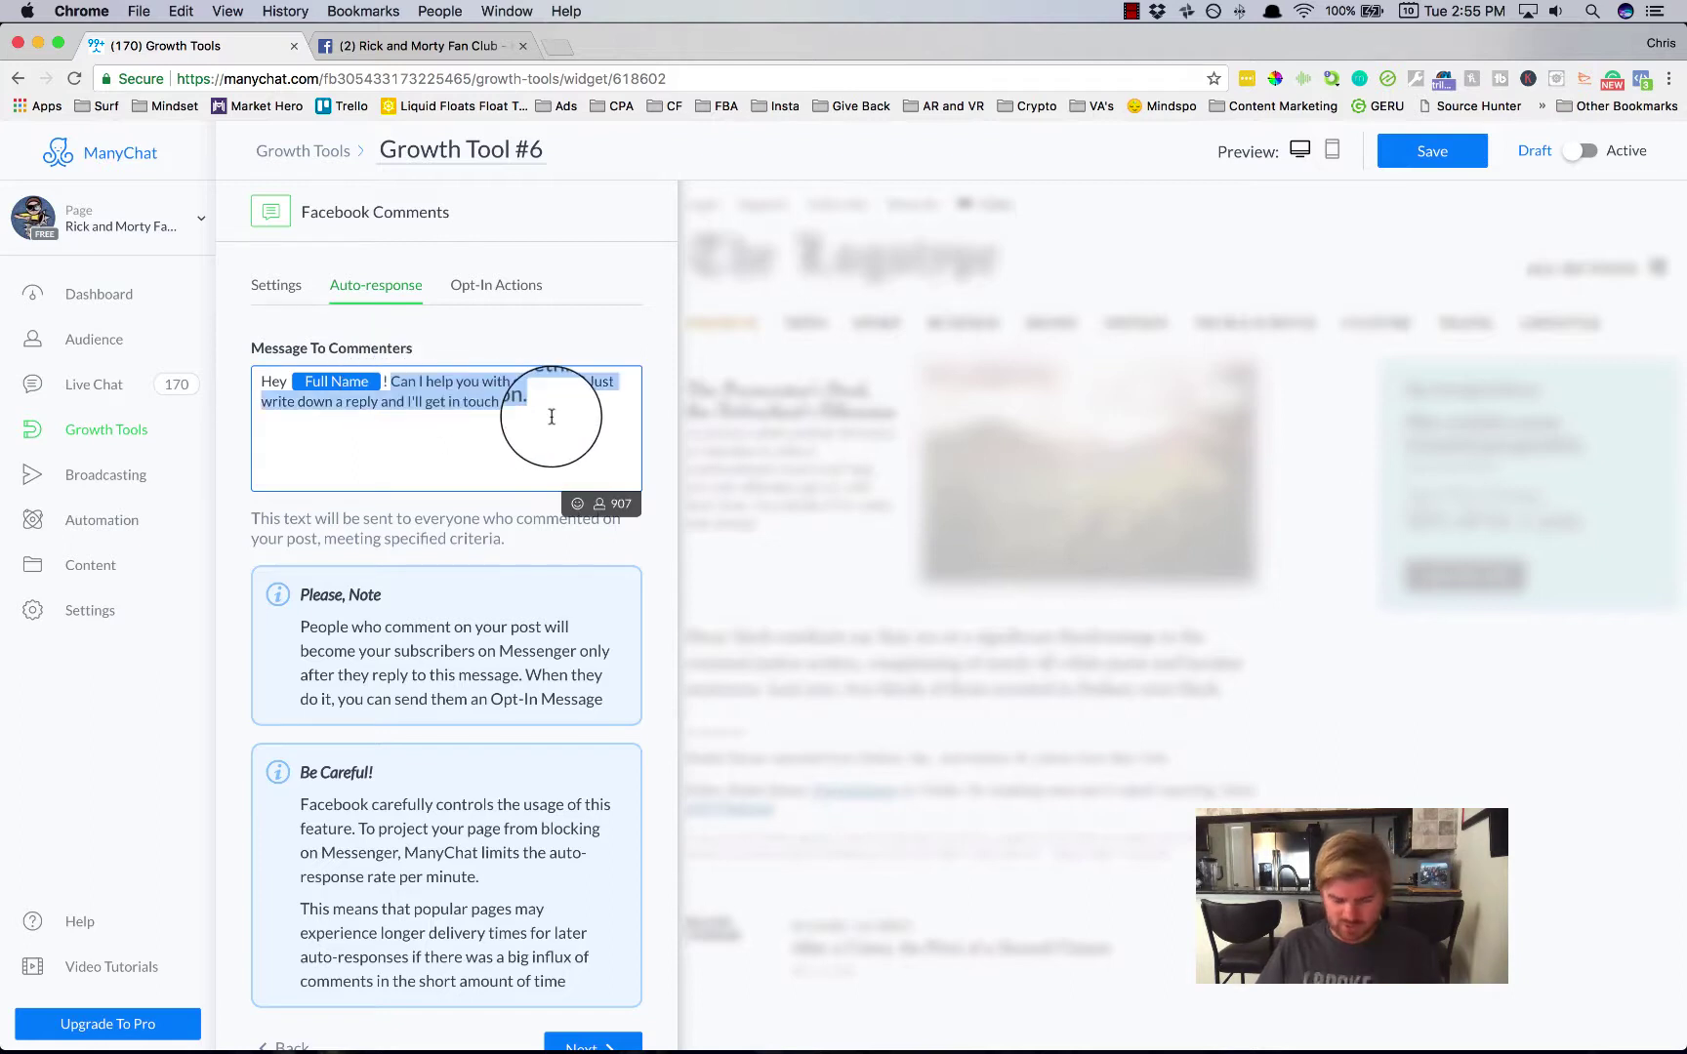
key(BackSpace)
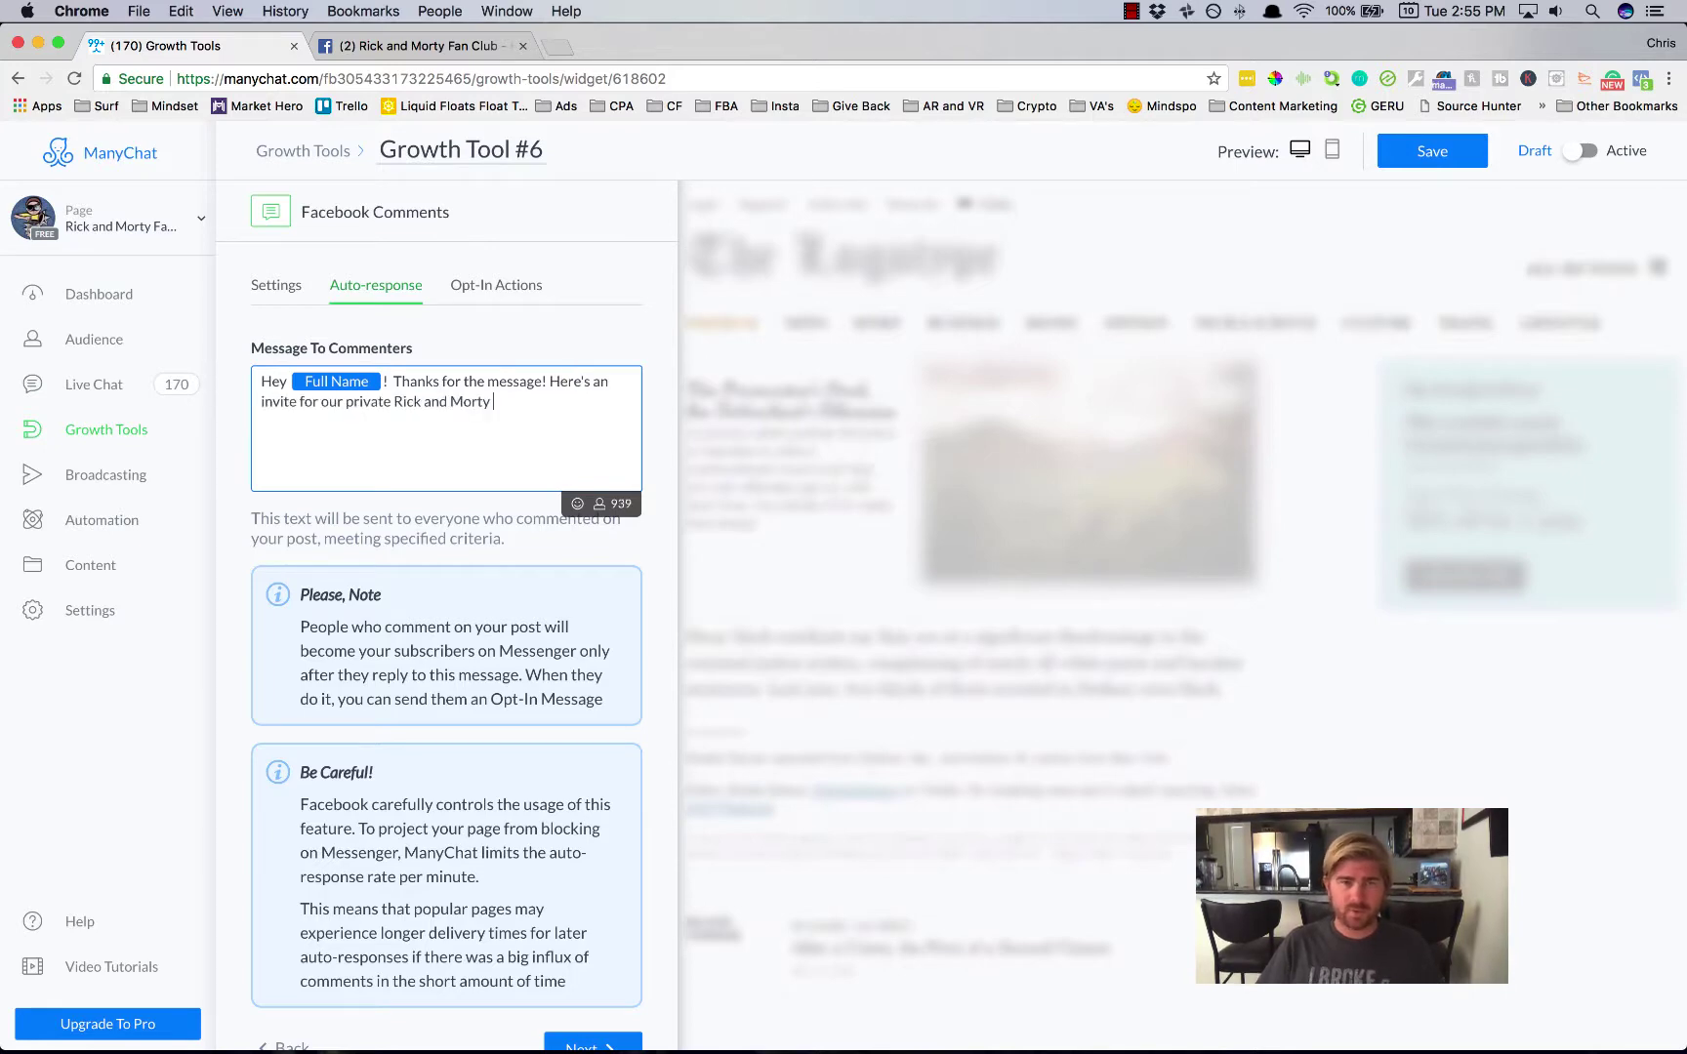
Step: Copy the bare Rick and Morty Fans group link from Facebook's address bar
click(409, 46)
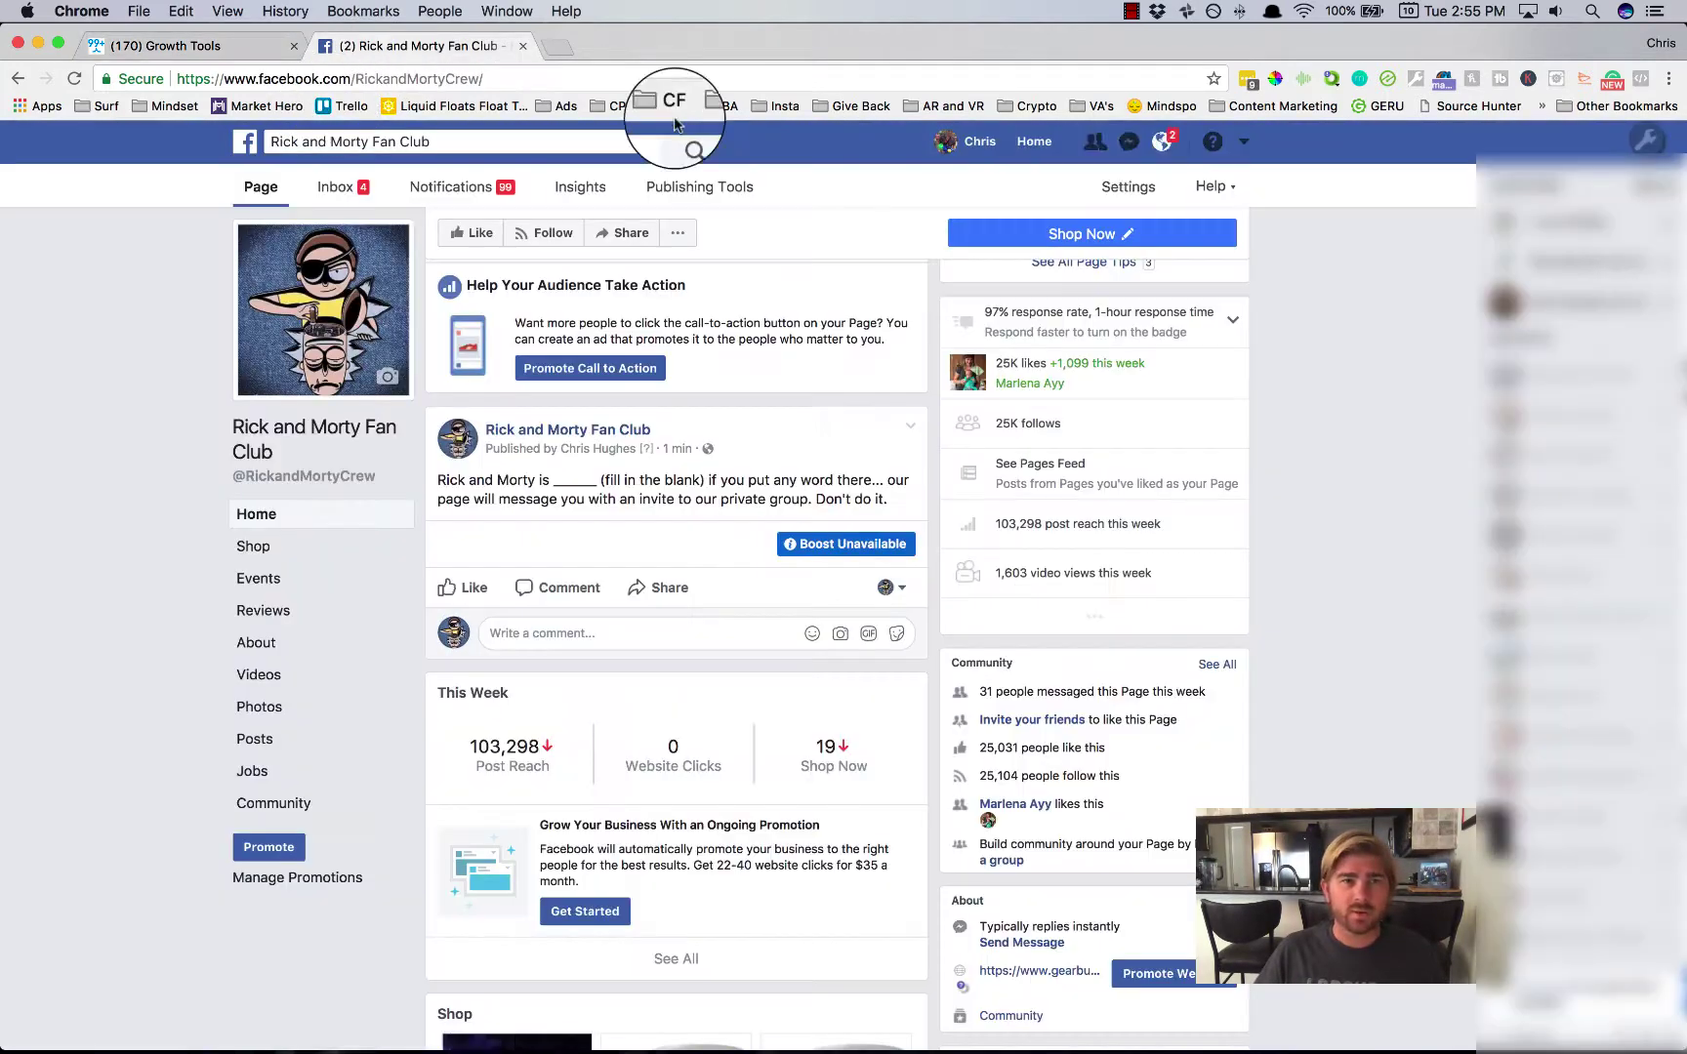
click(1160, 142)
click(937, 216)
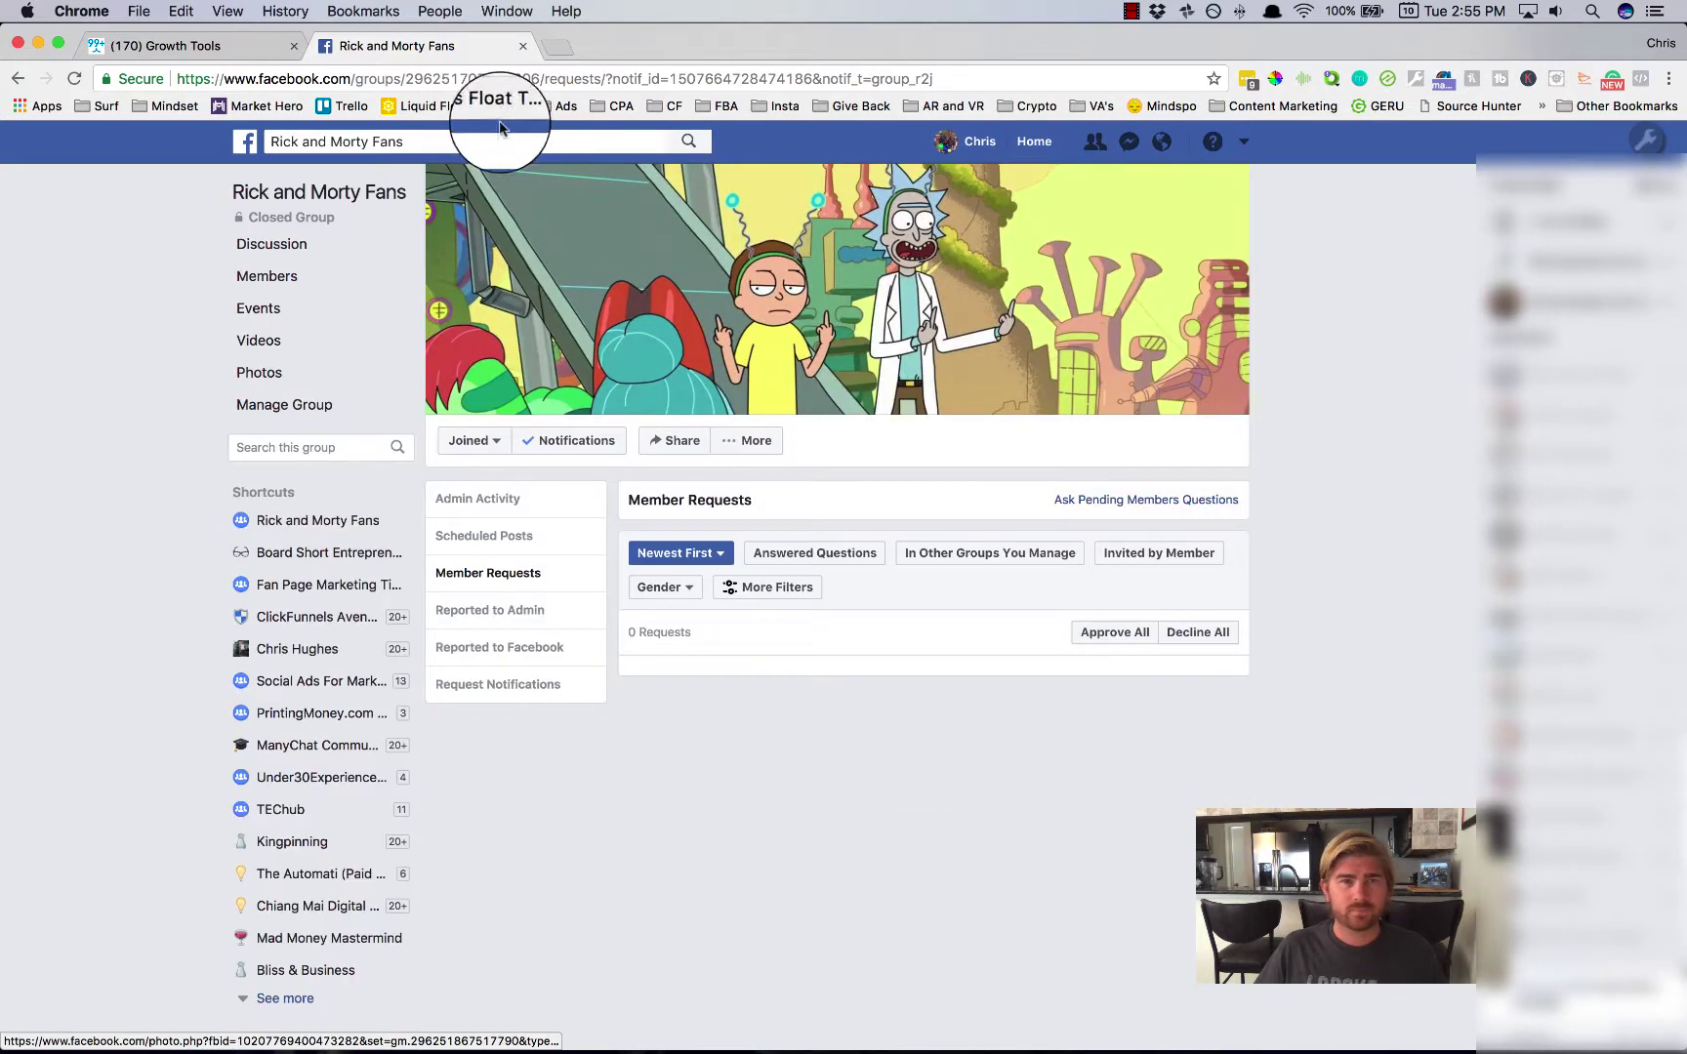
drag(544, 78, 1154, 108)
key(BackSpace)
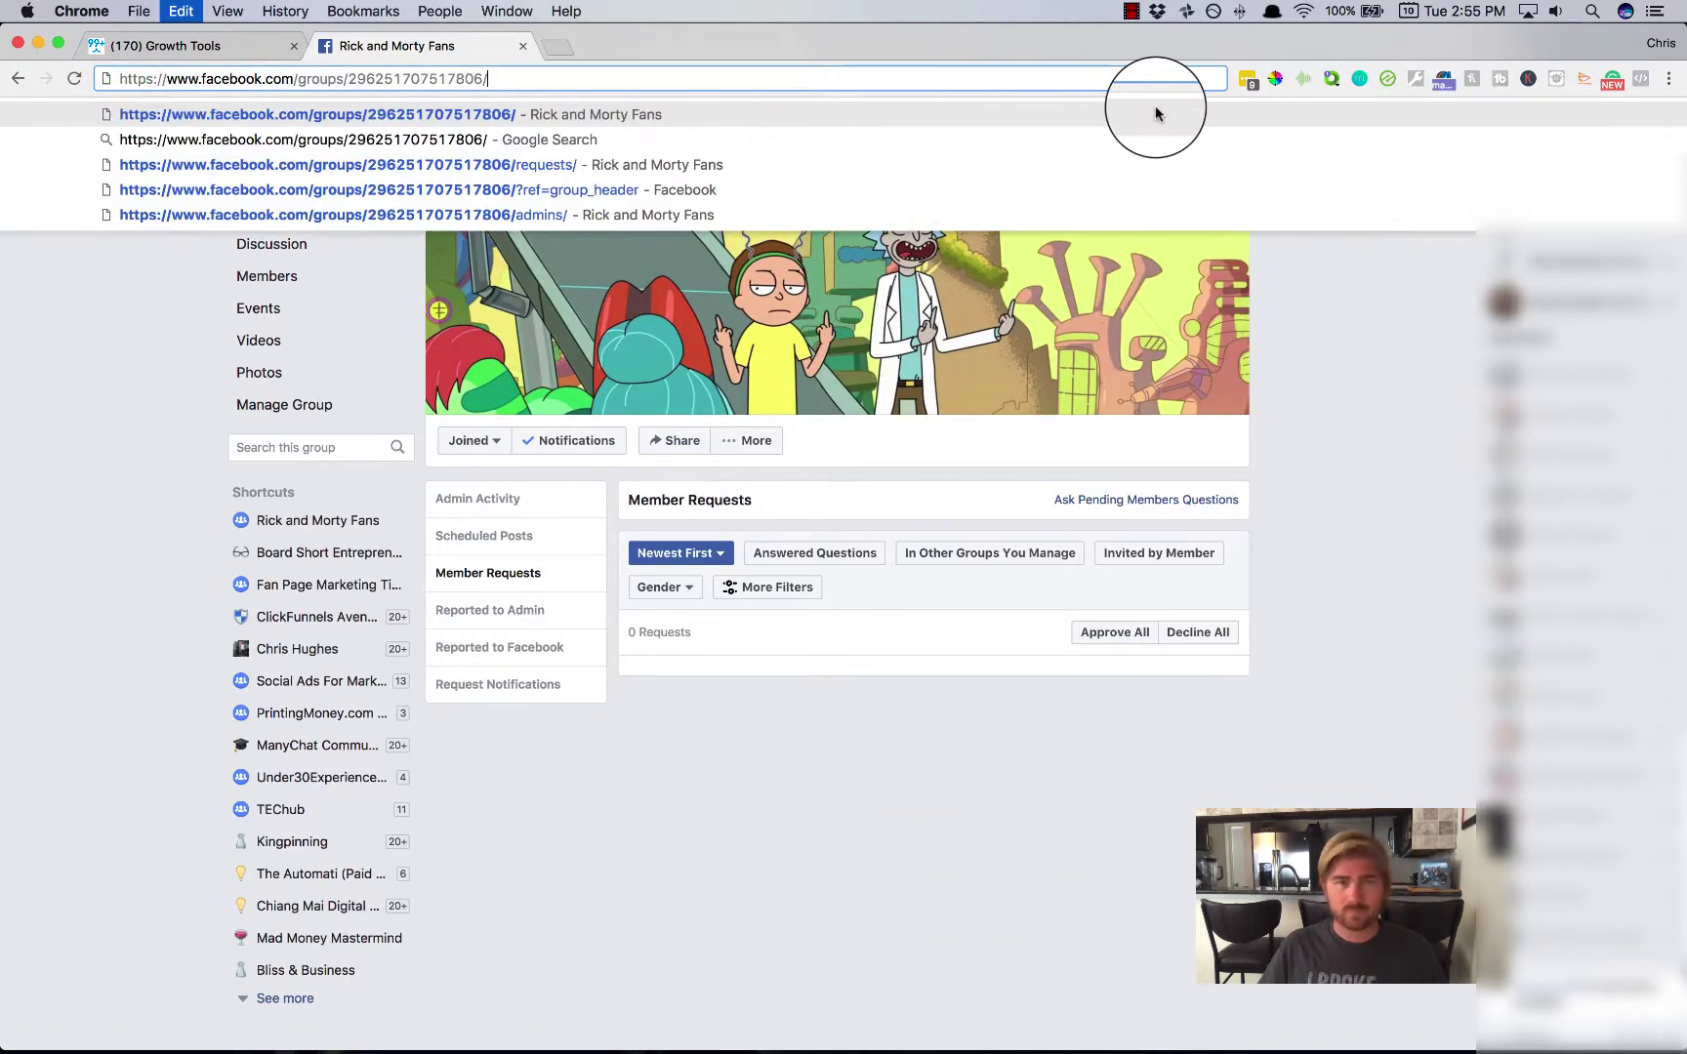
key(Return)
Step: Paste the group link into the message, reword it to 'Click here to join:', and split paragraphs
click(195, 46)
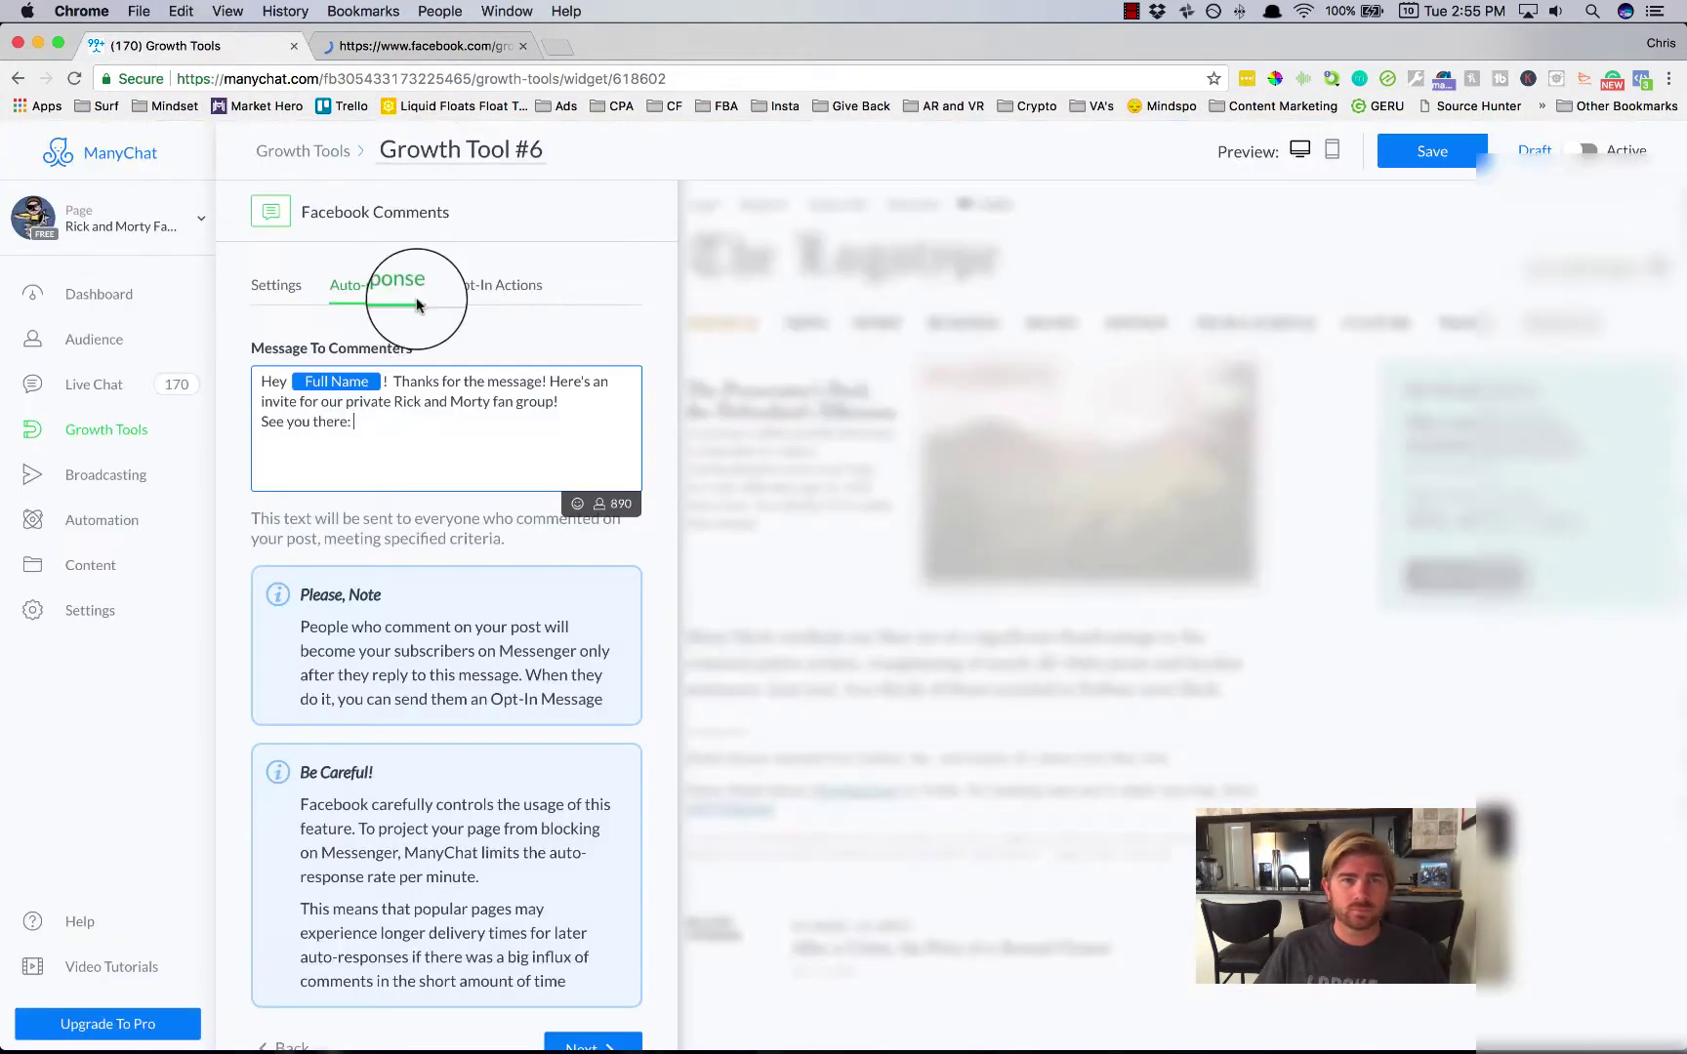
key(super+v)
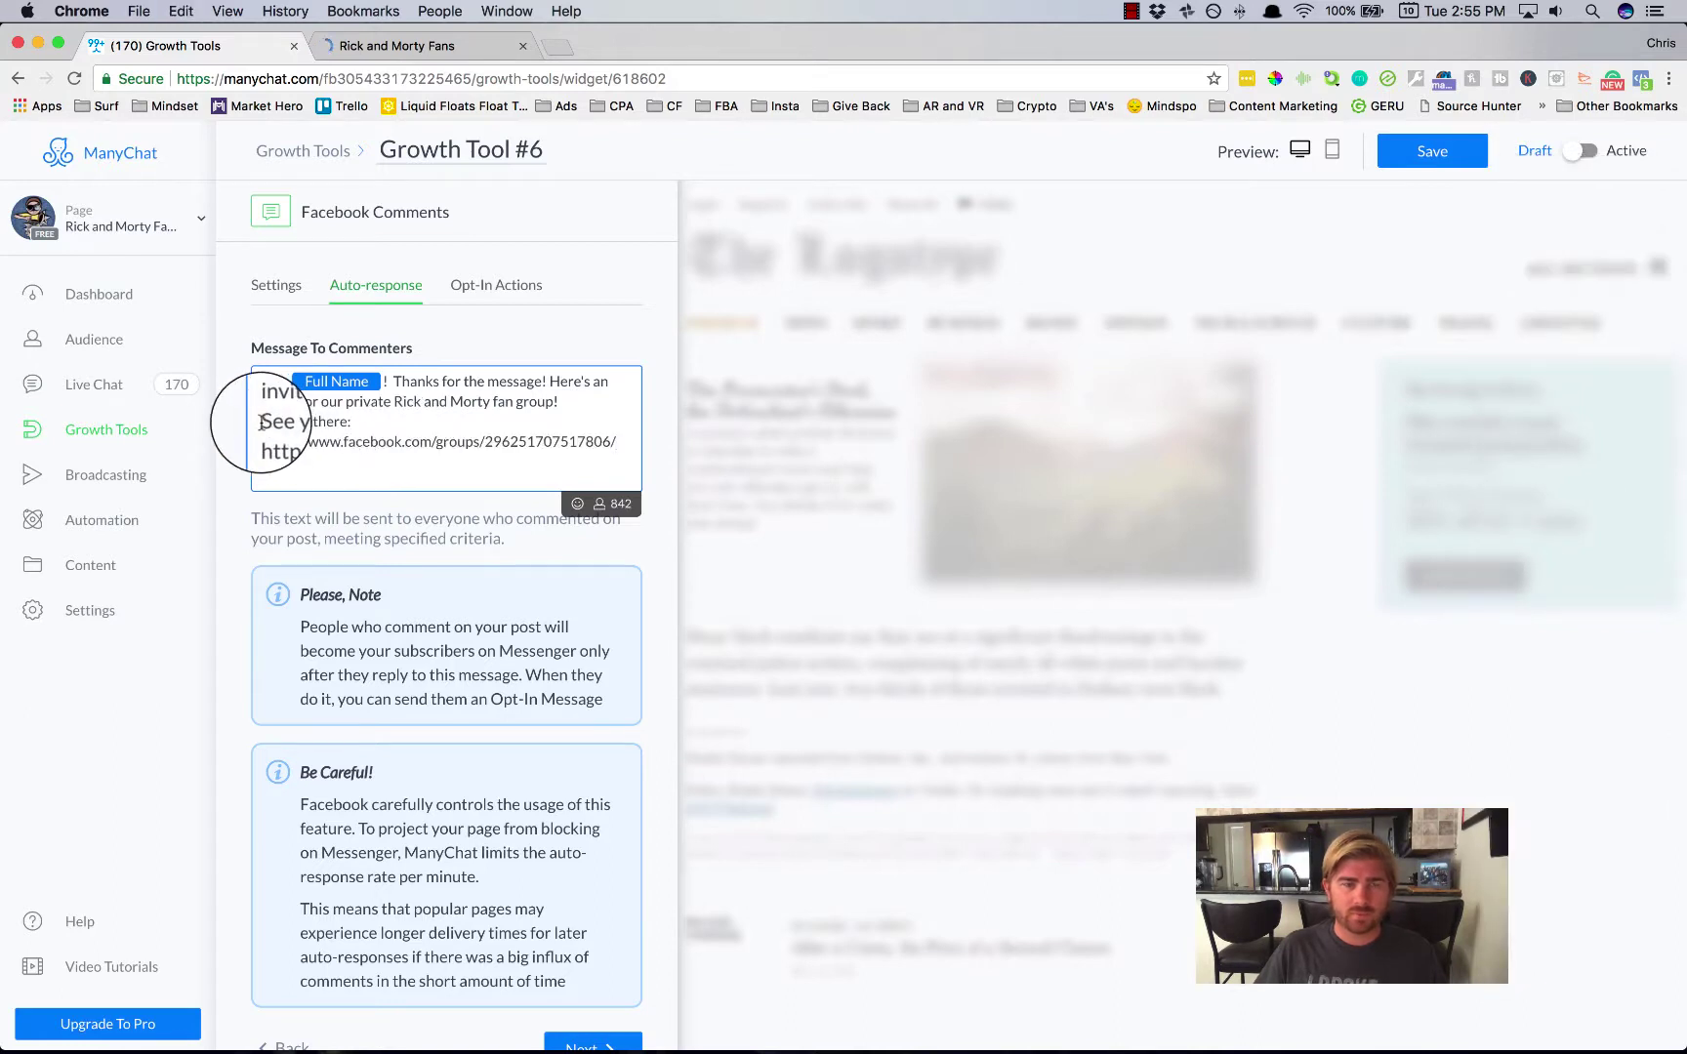
drag(261, 421, 348, 422)
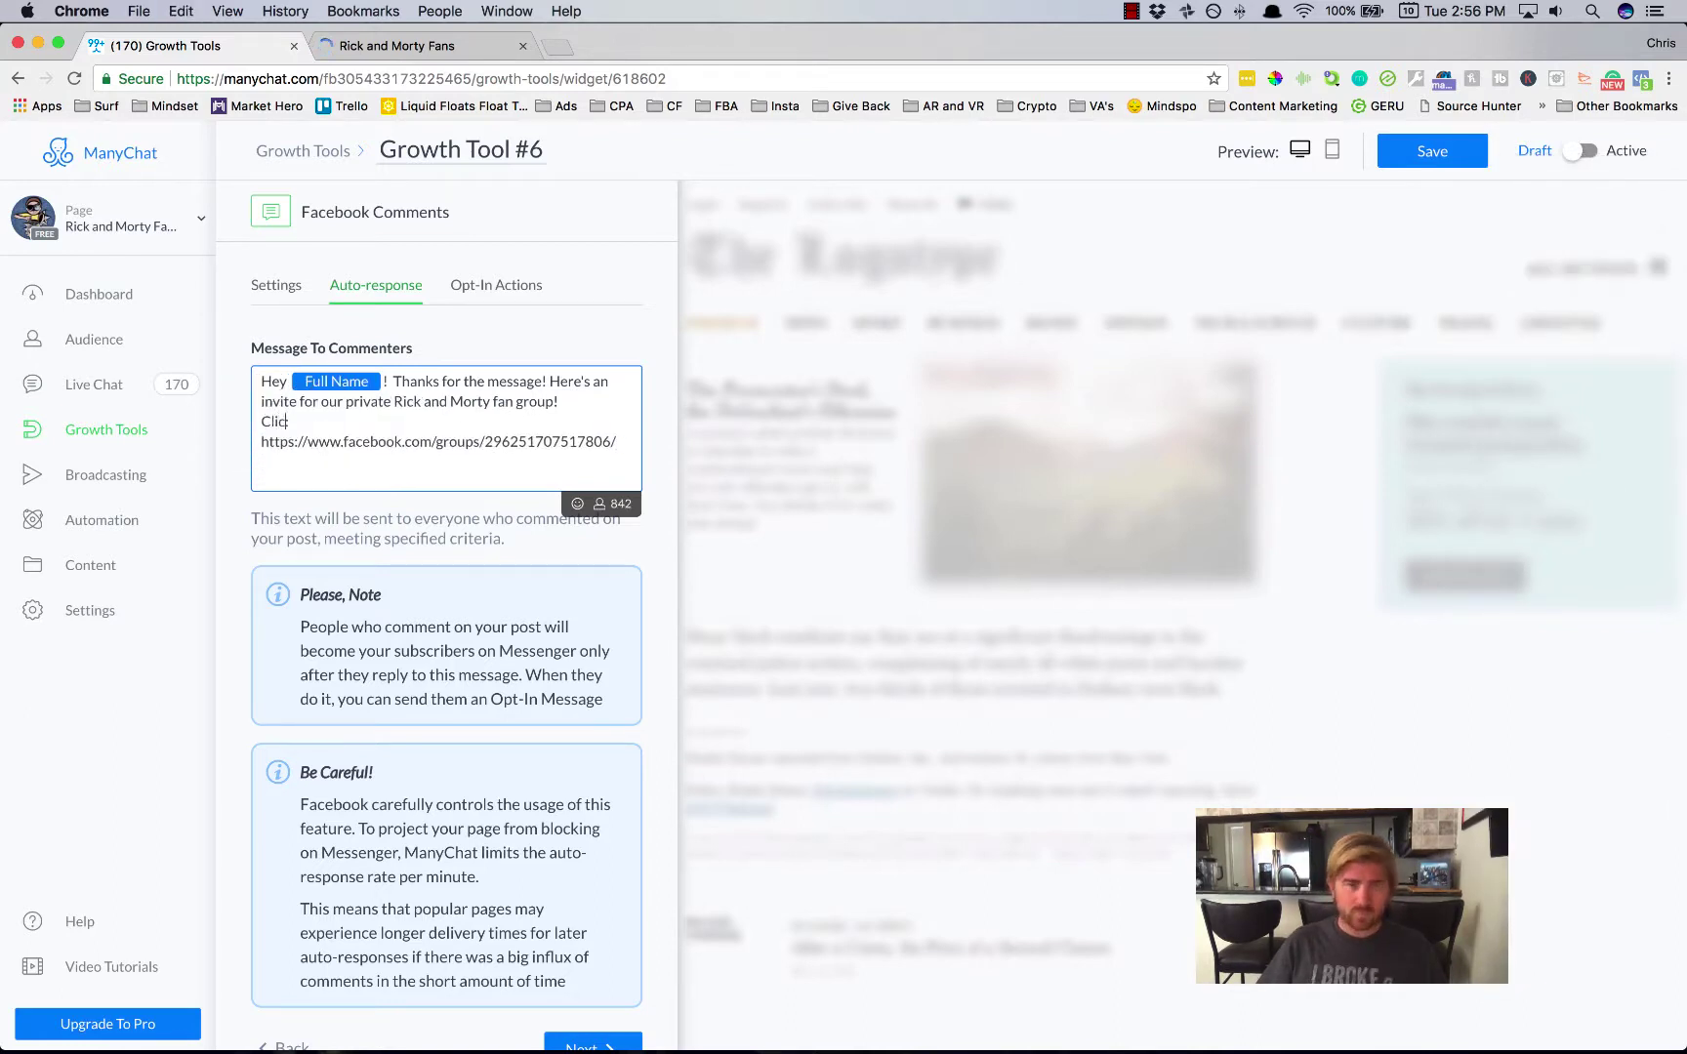
text(Click here to join)
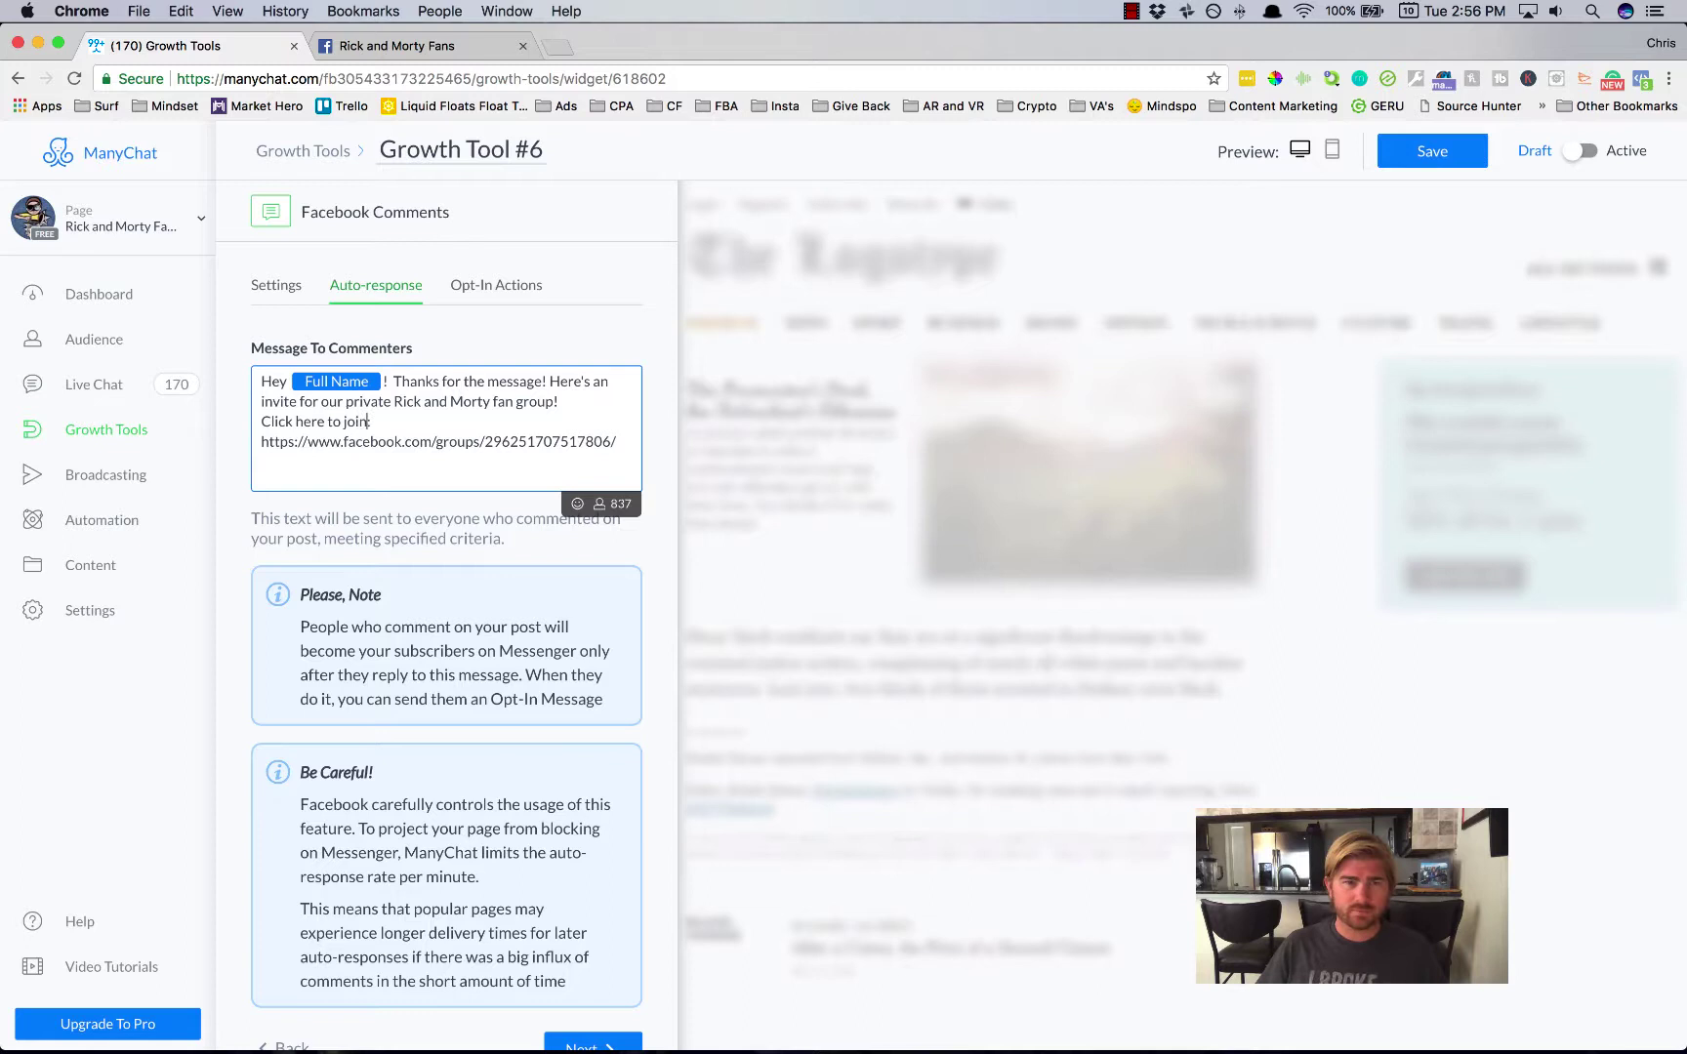
text(:)
click(509, 534)
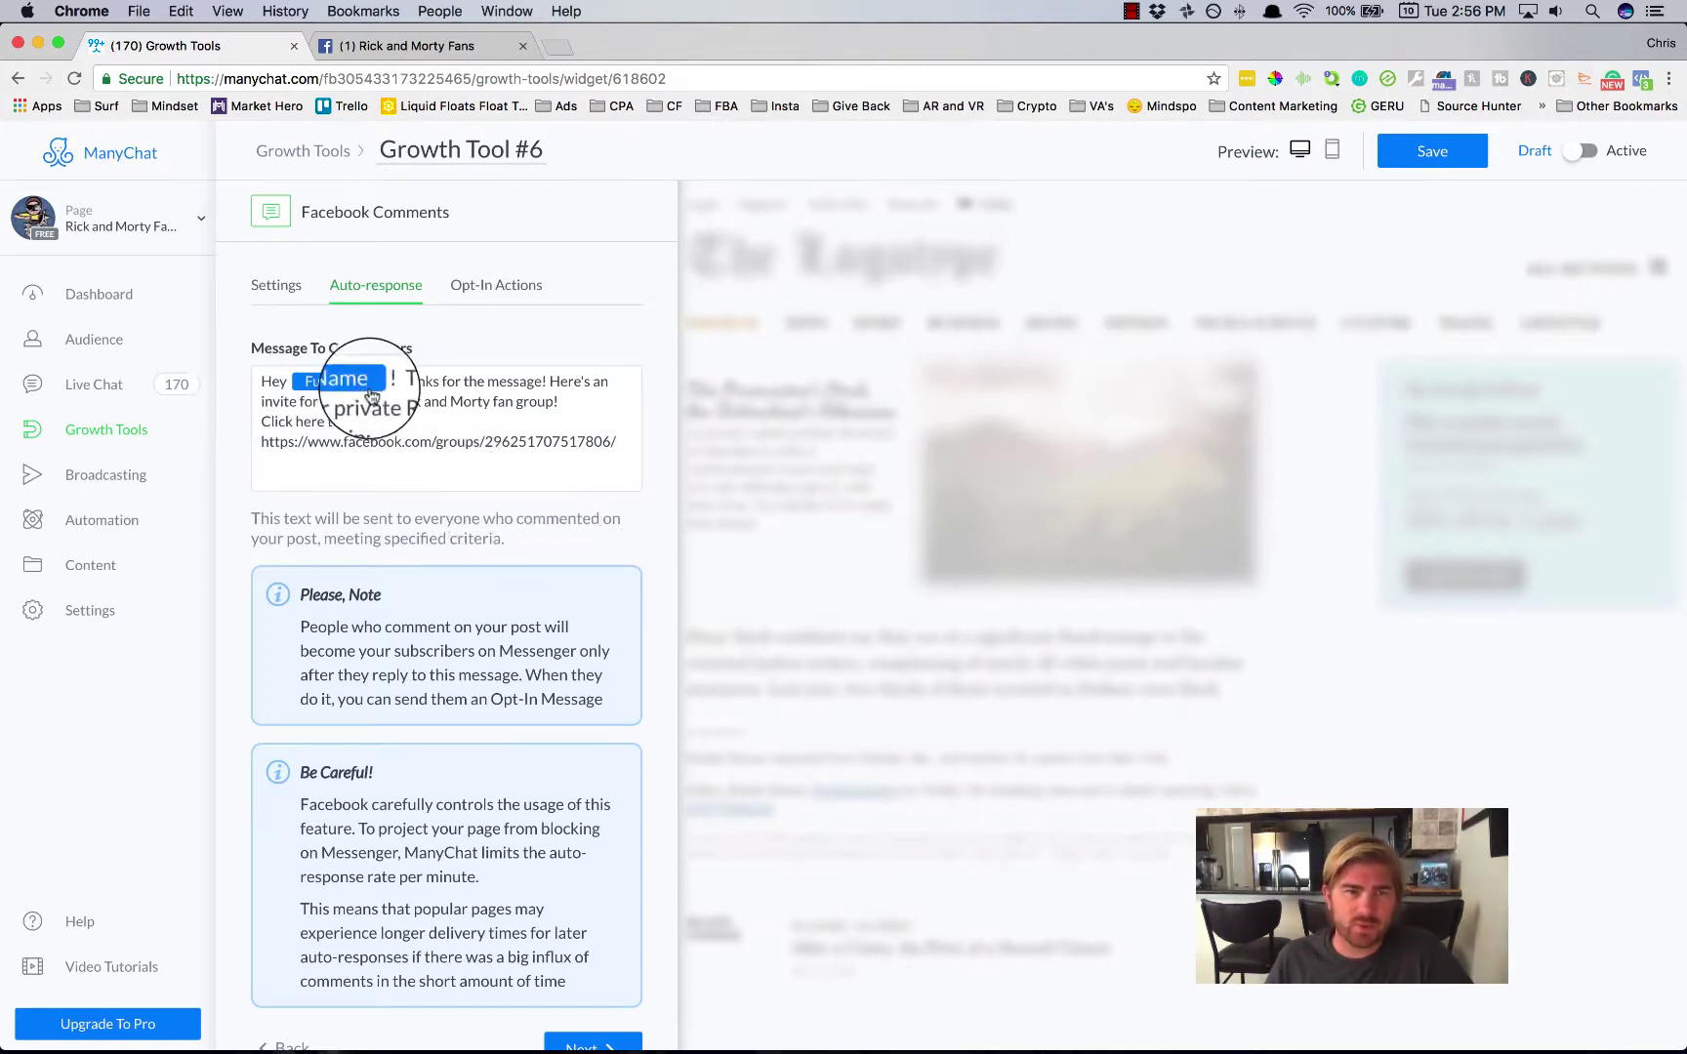
click(549, 381)
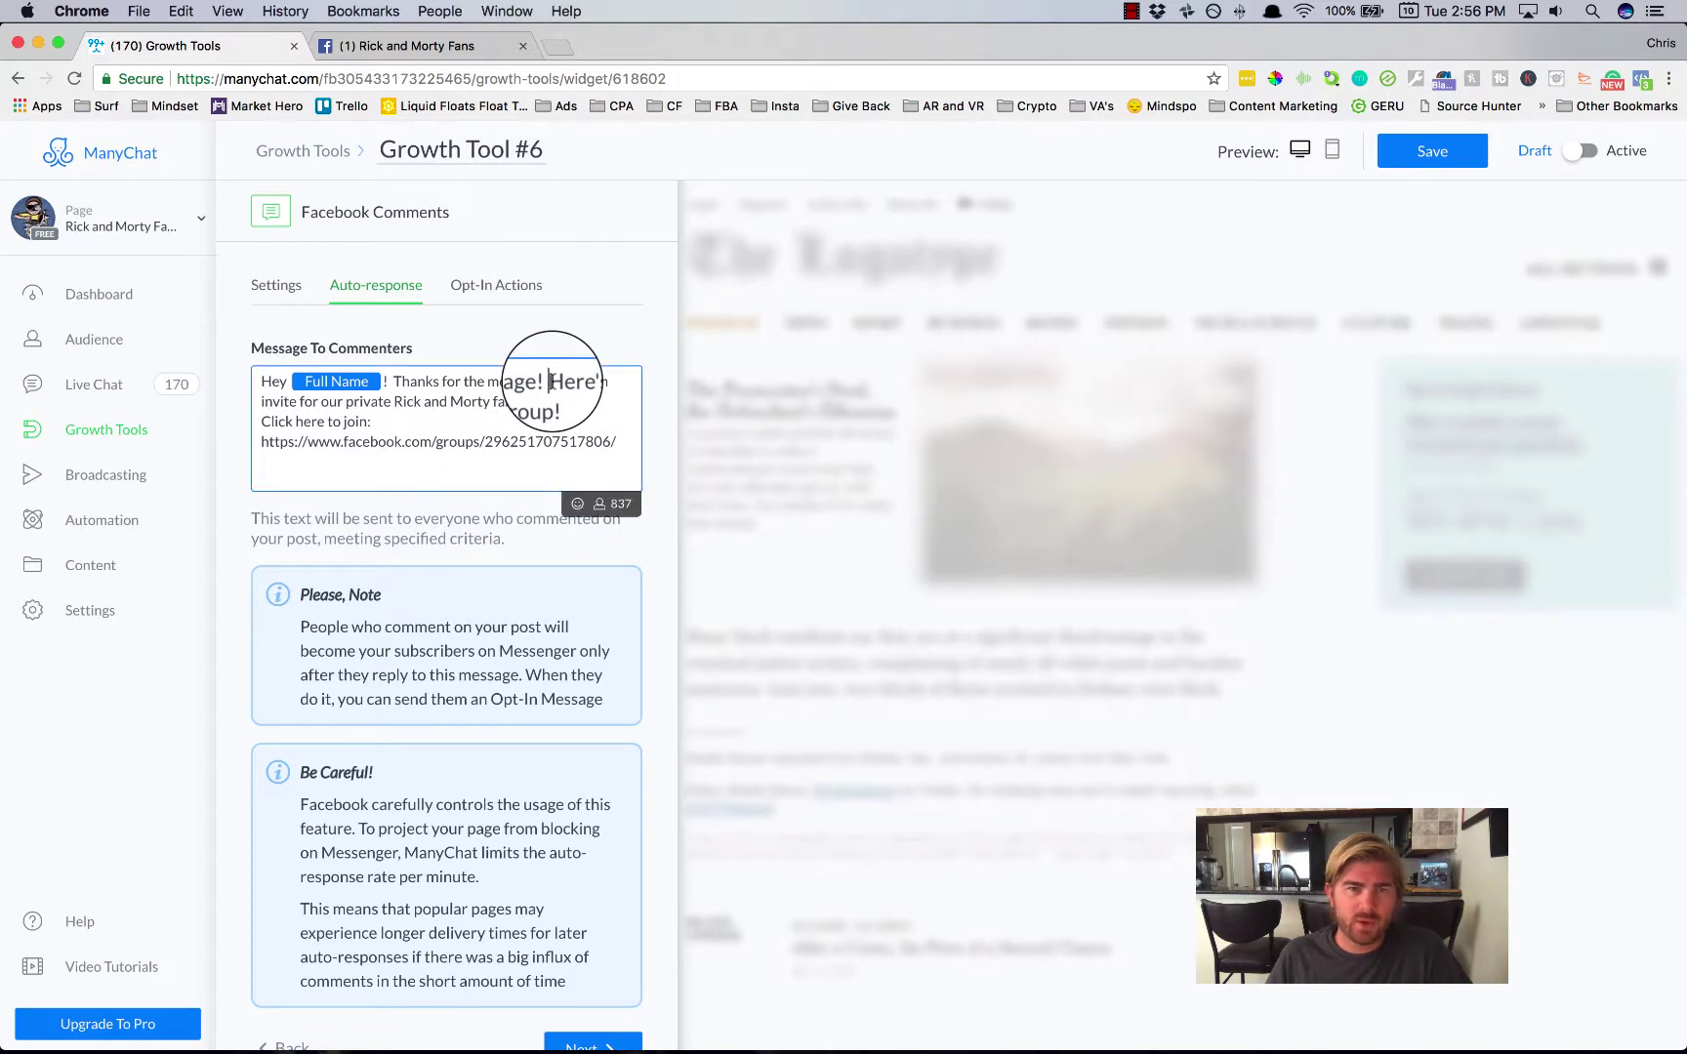
key(Return)
key(Return)
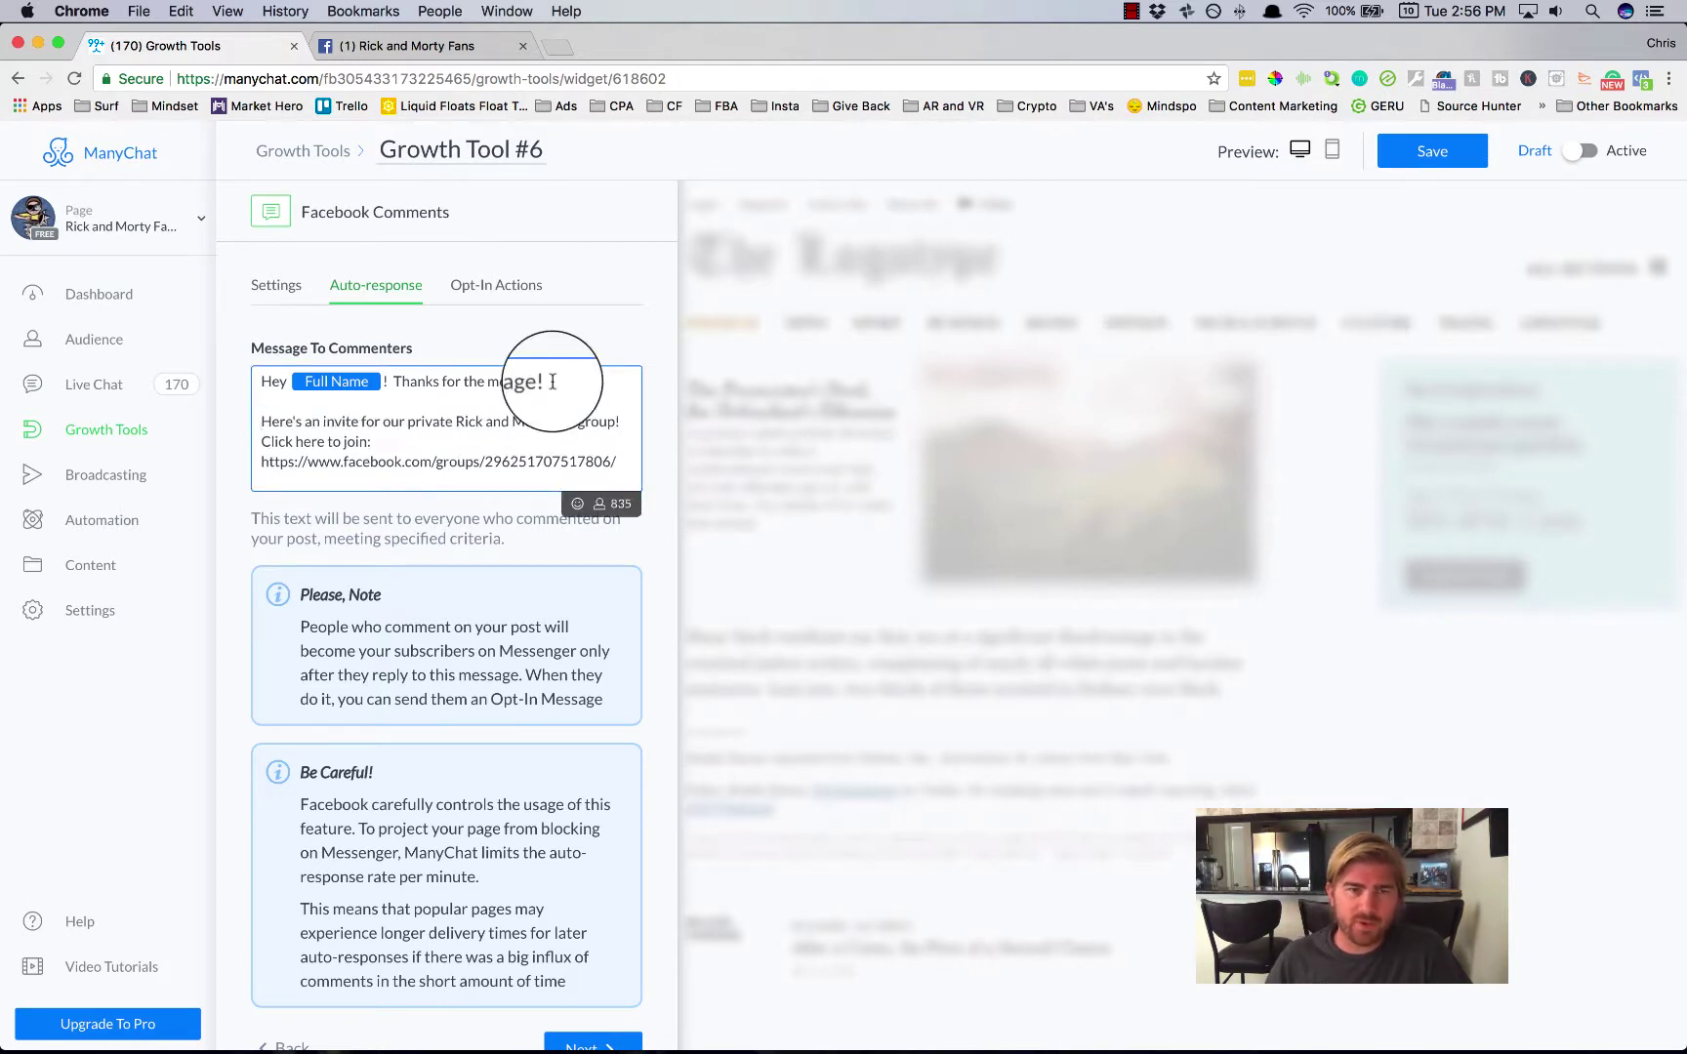
Step: Send opt-in to everyone who replies, set Growth Tool #6 Active, and return to Growth Tools
click(495, 297)
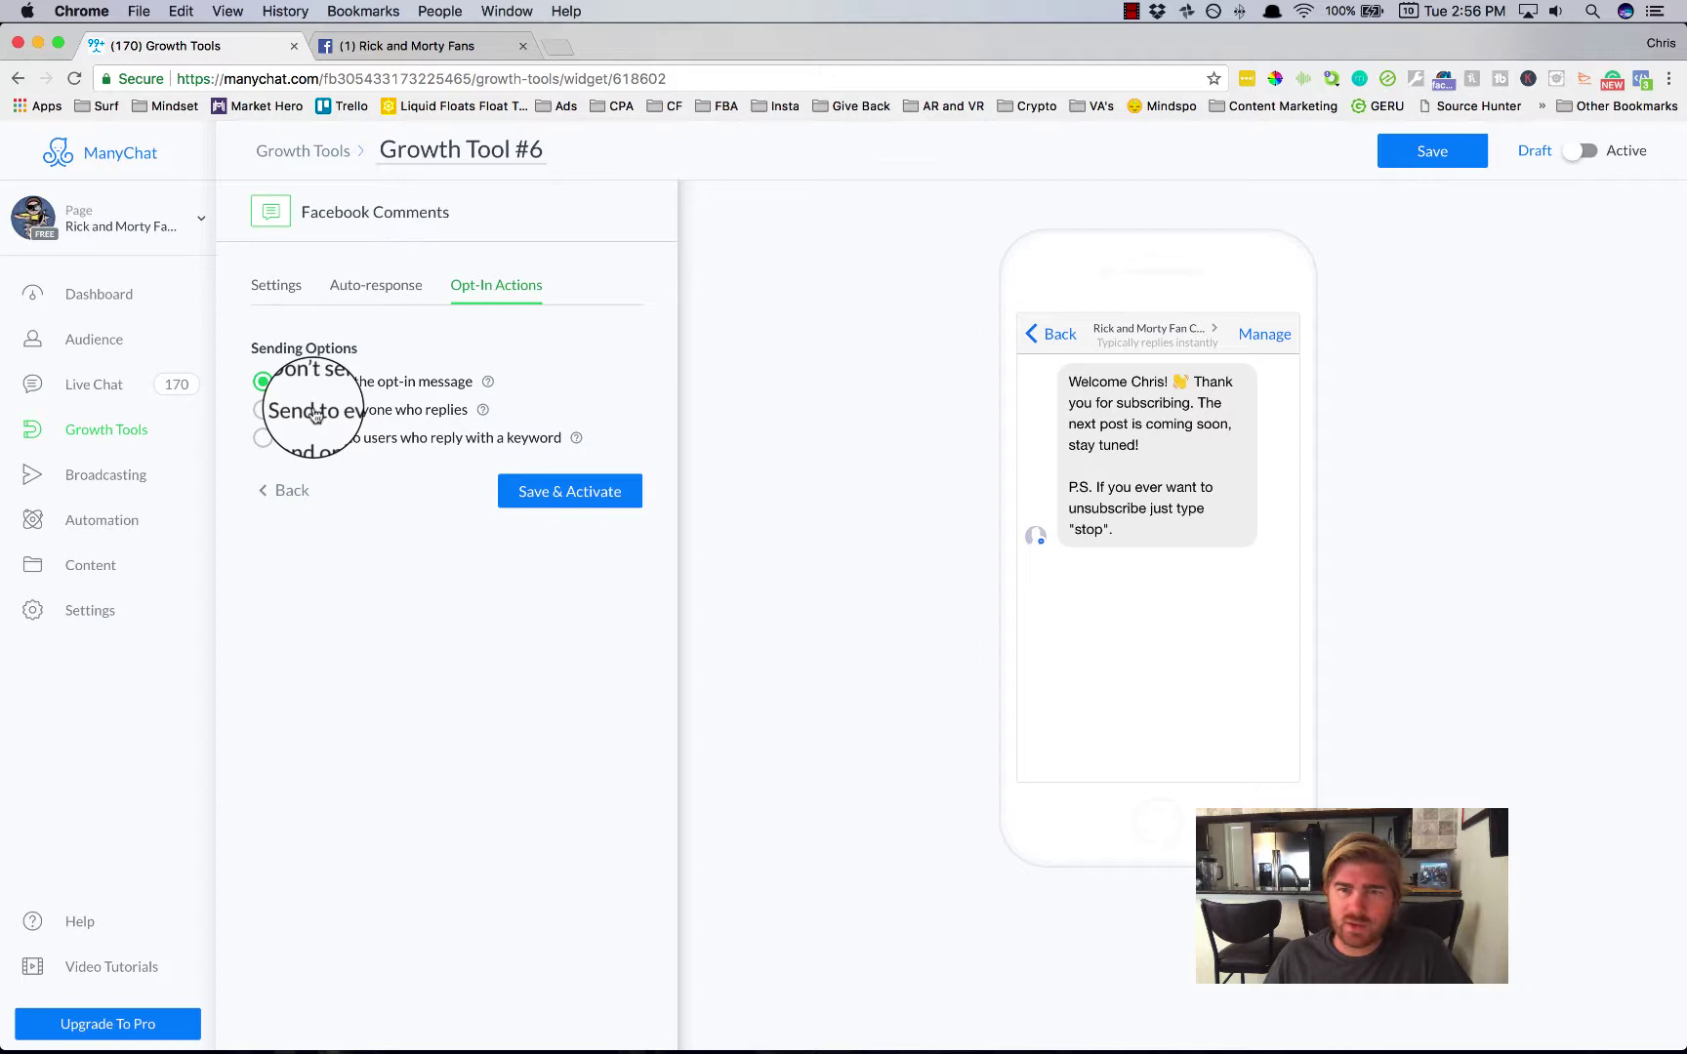
click(314, 415)
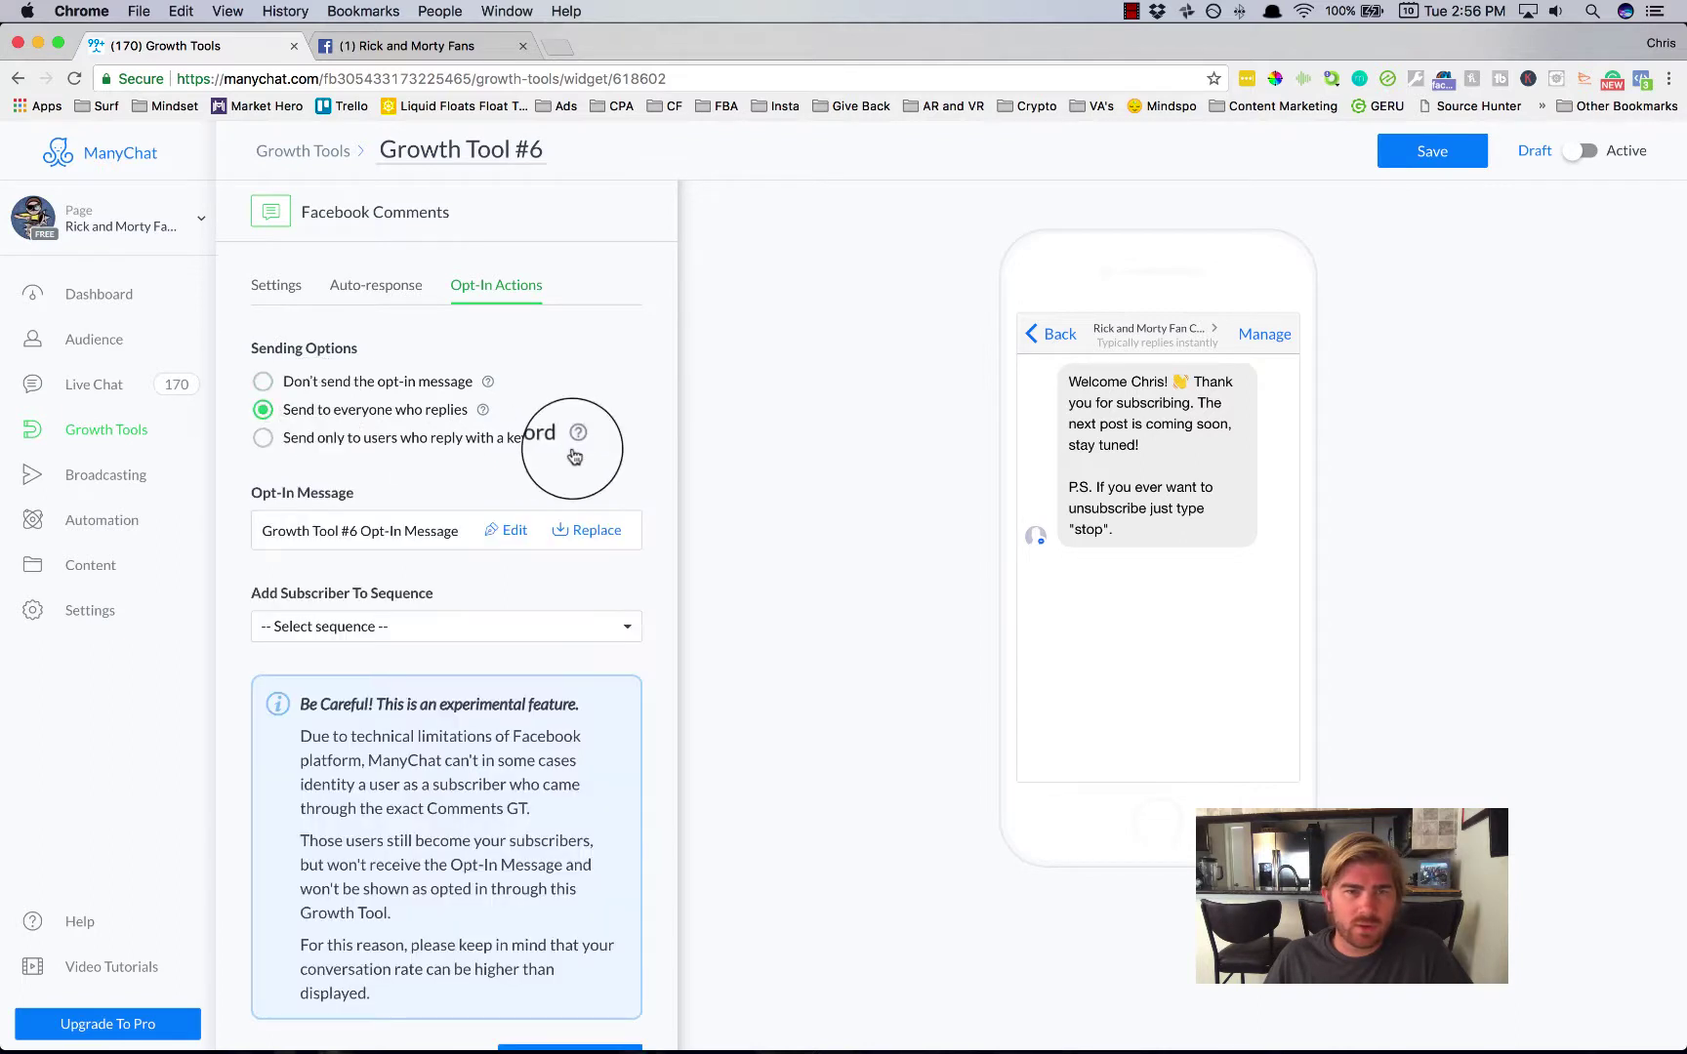
scroll(475, 422, down, 1)
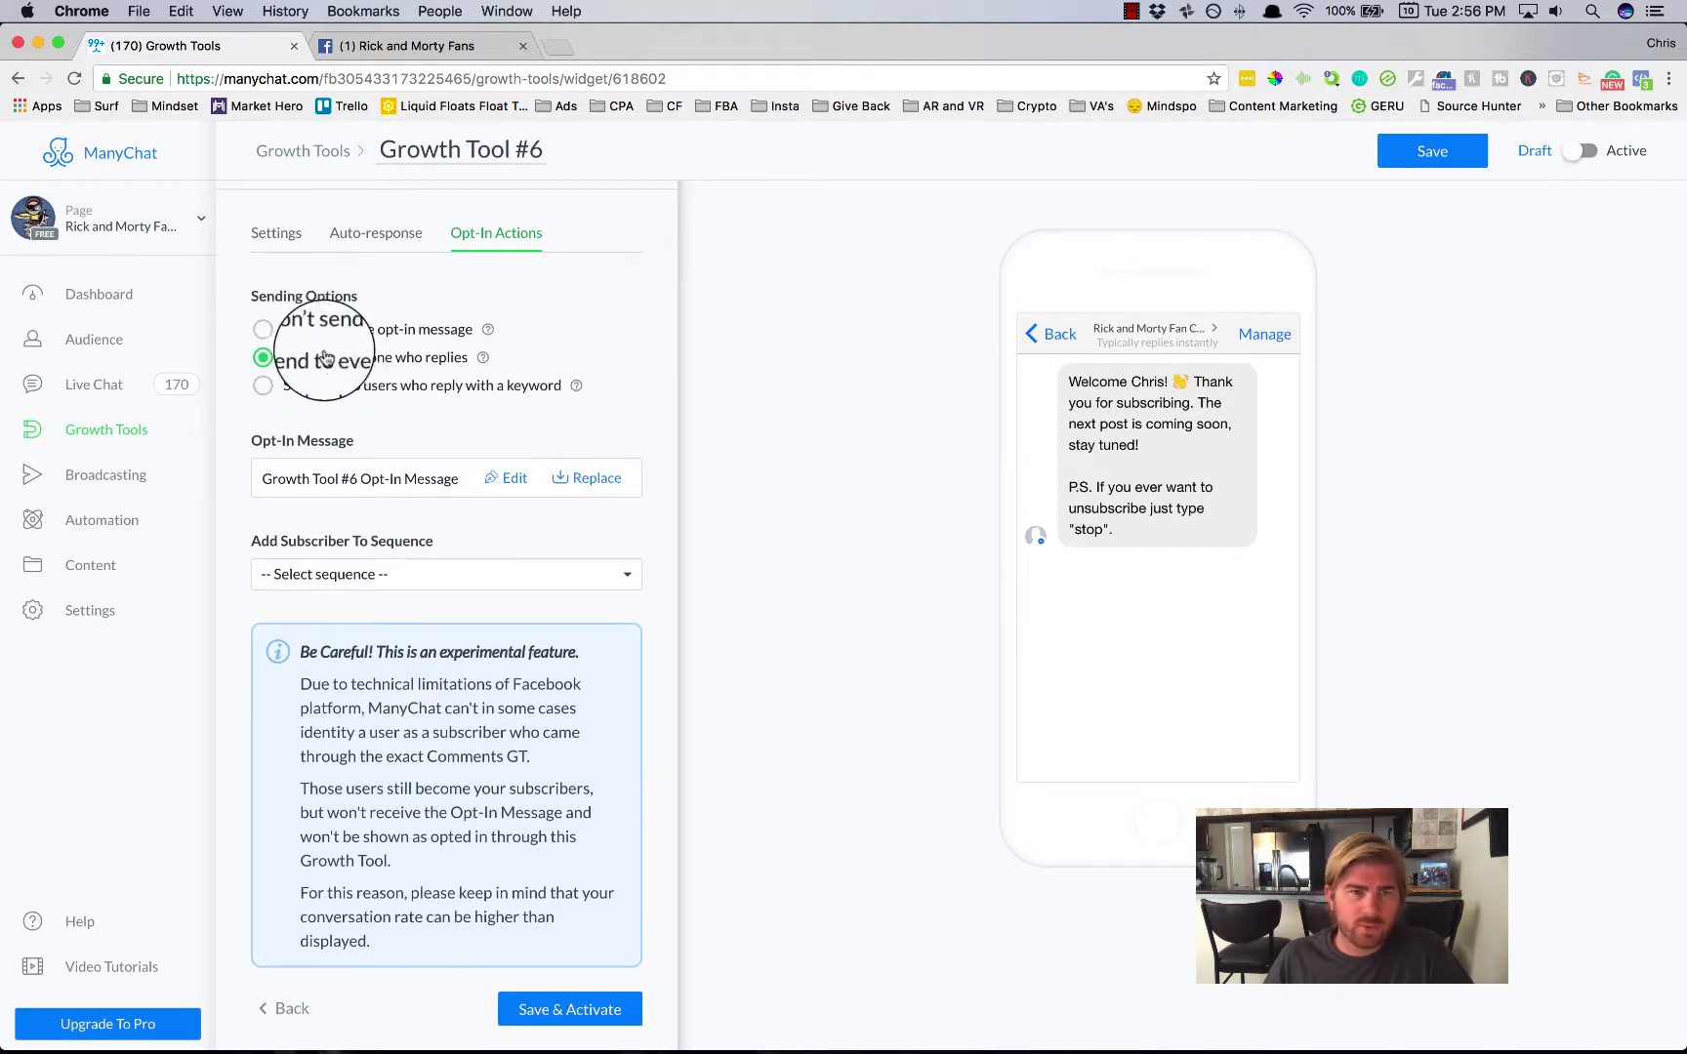
click(317, 390)
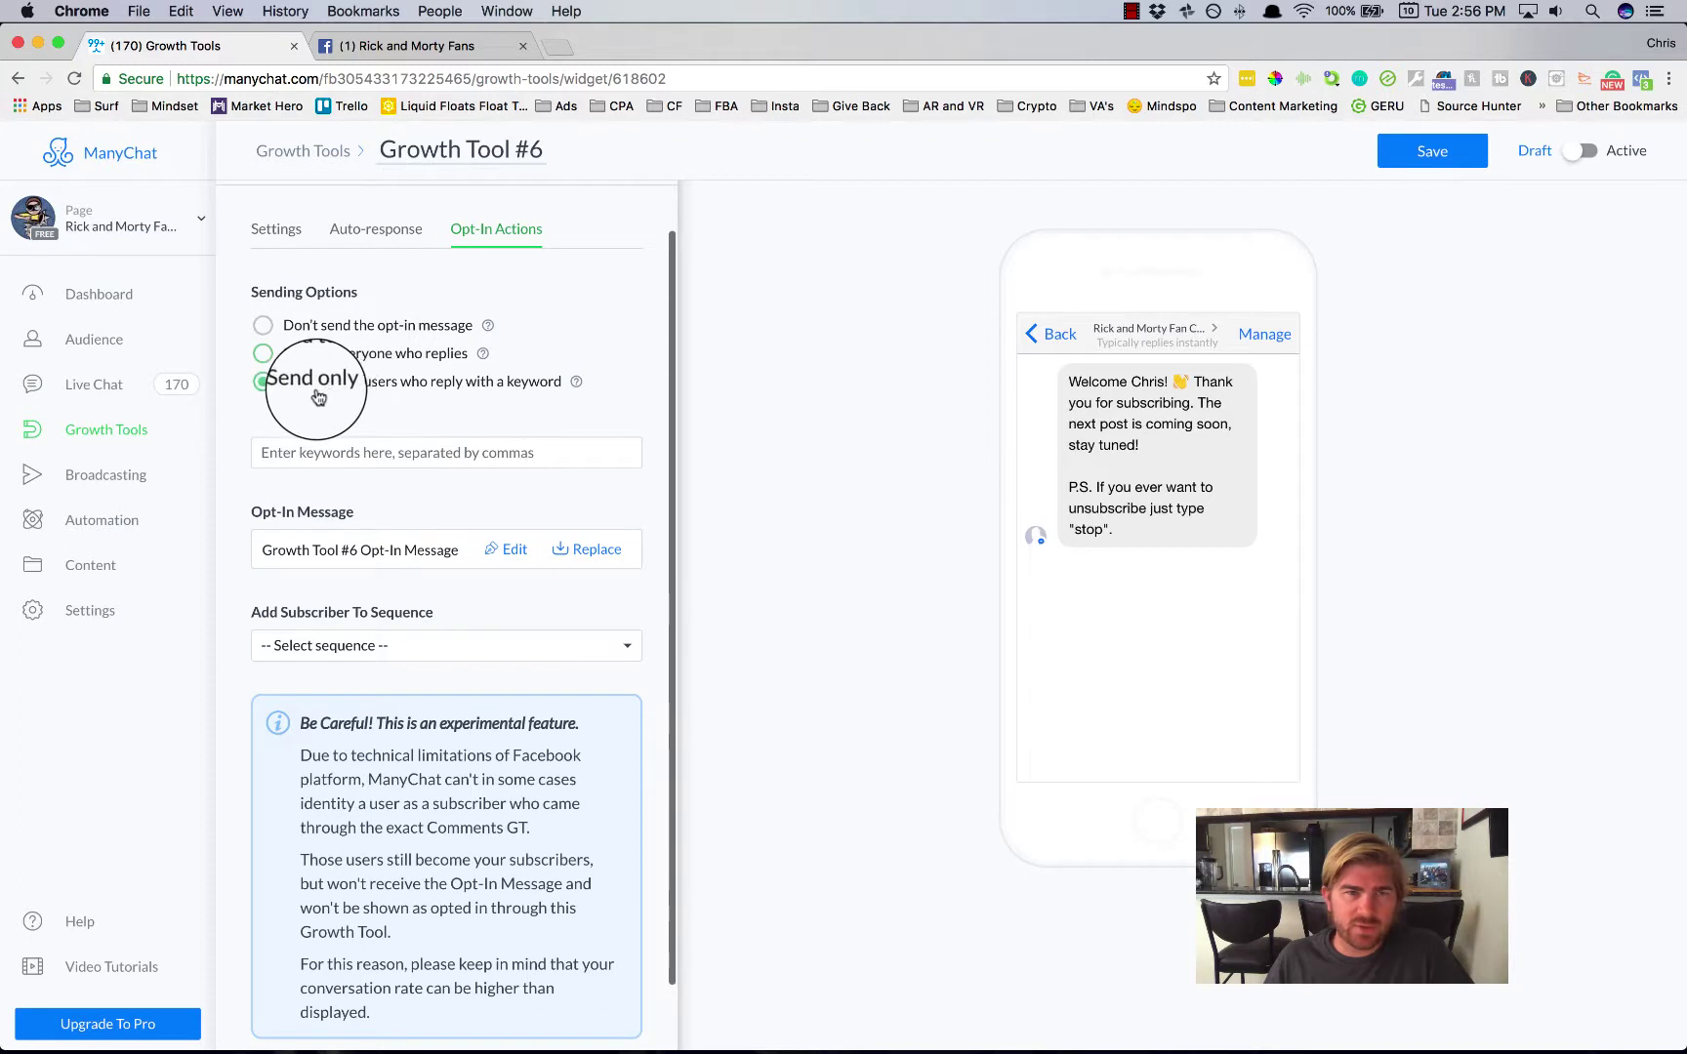
click(380, 357)
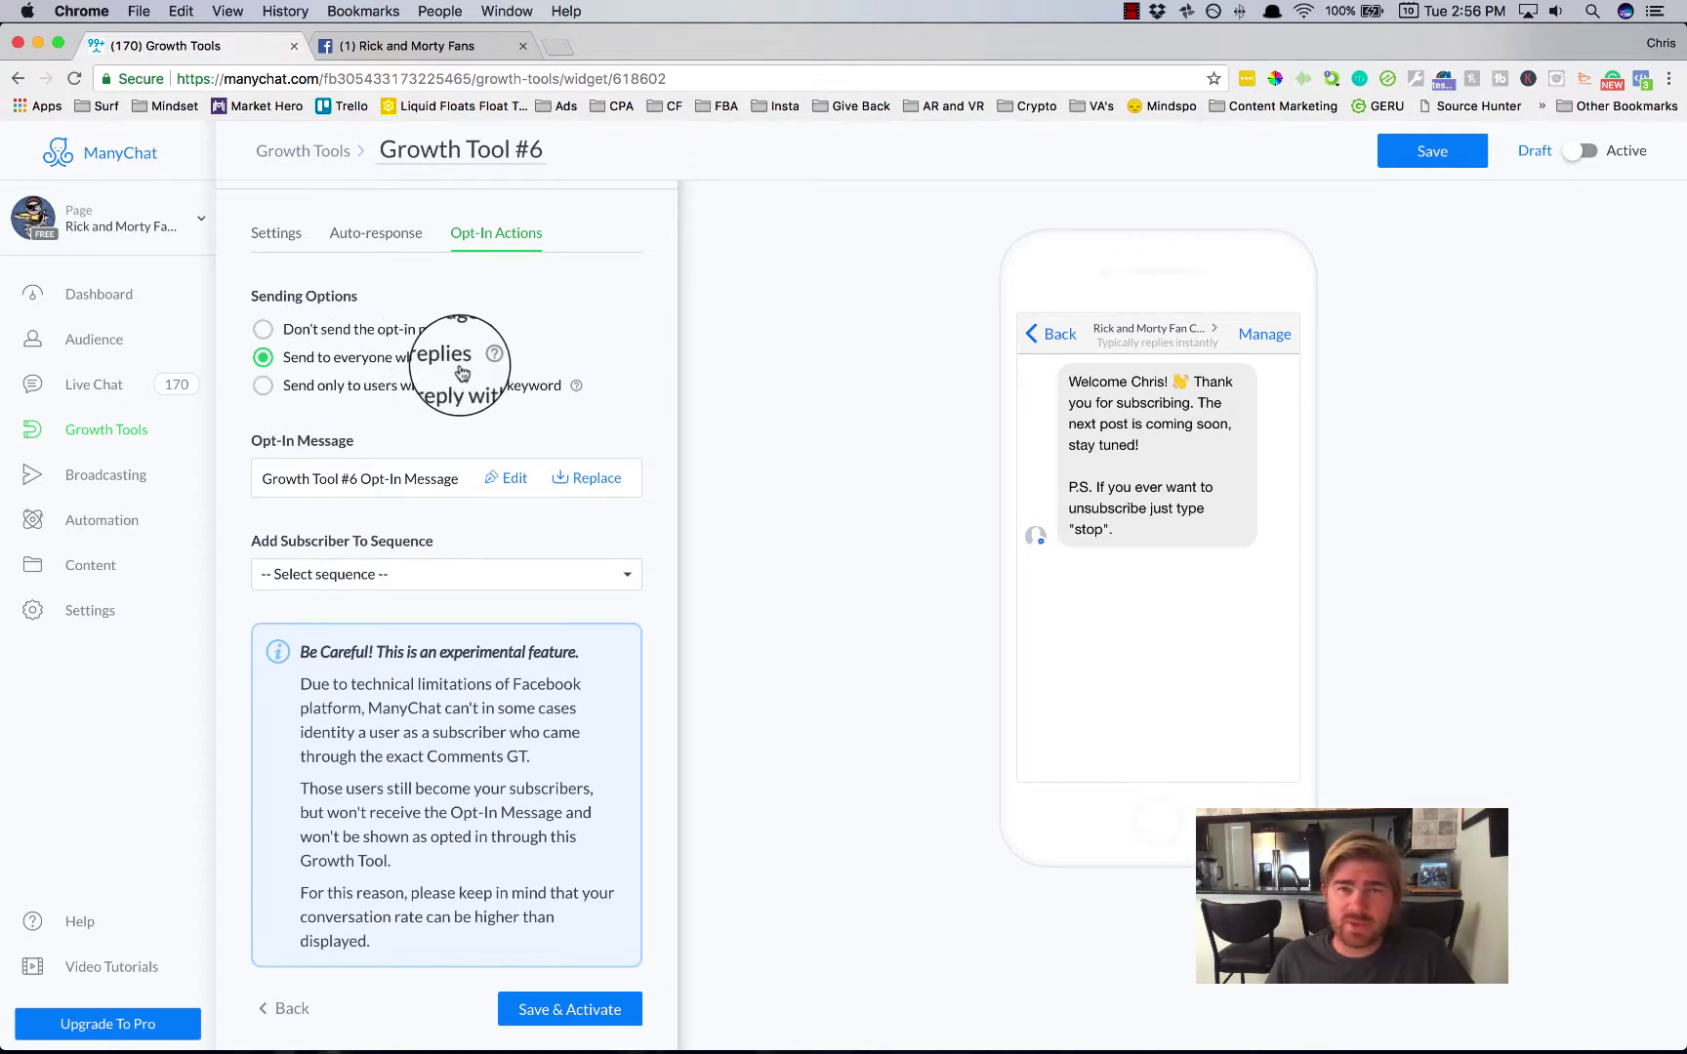
click(1580, 153)
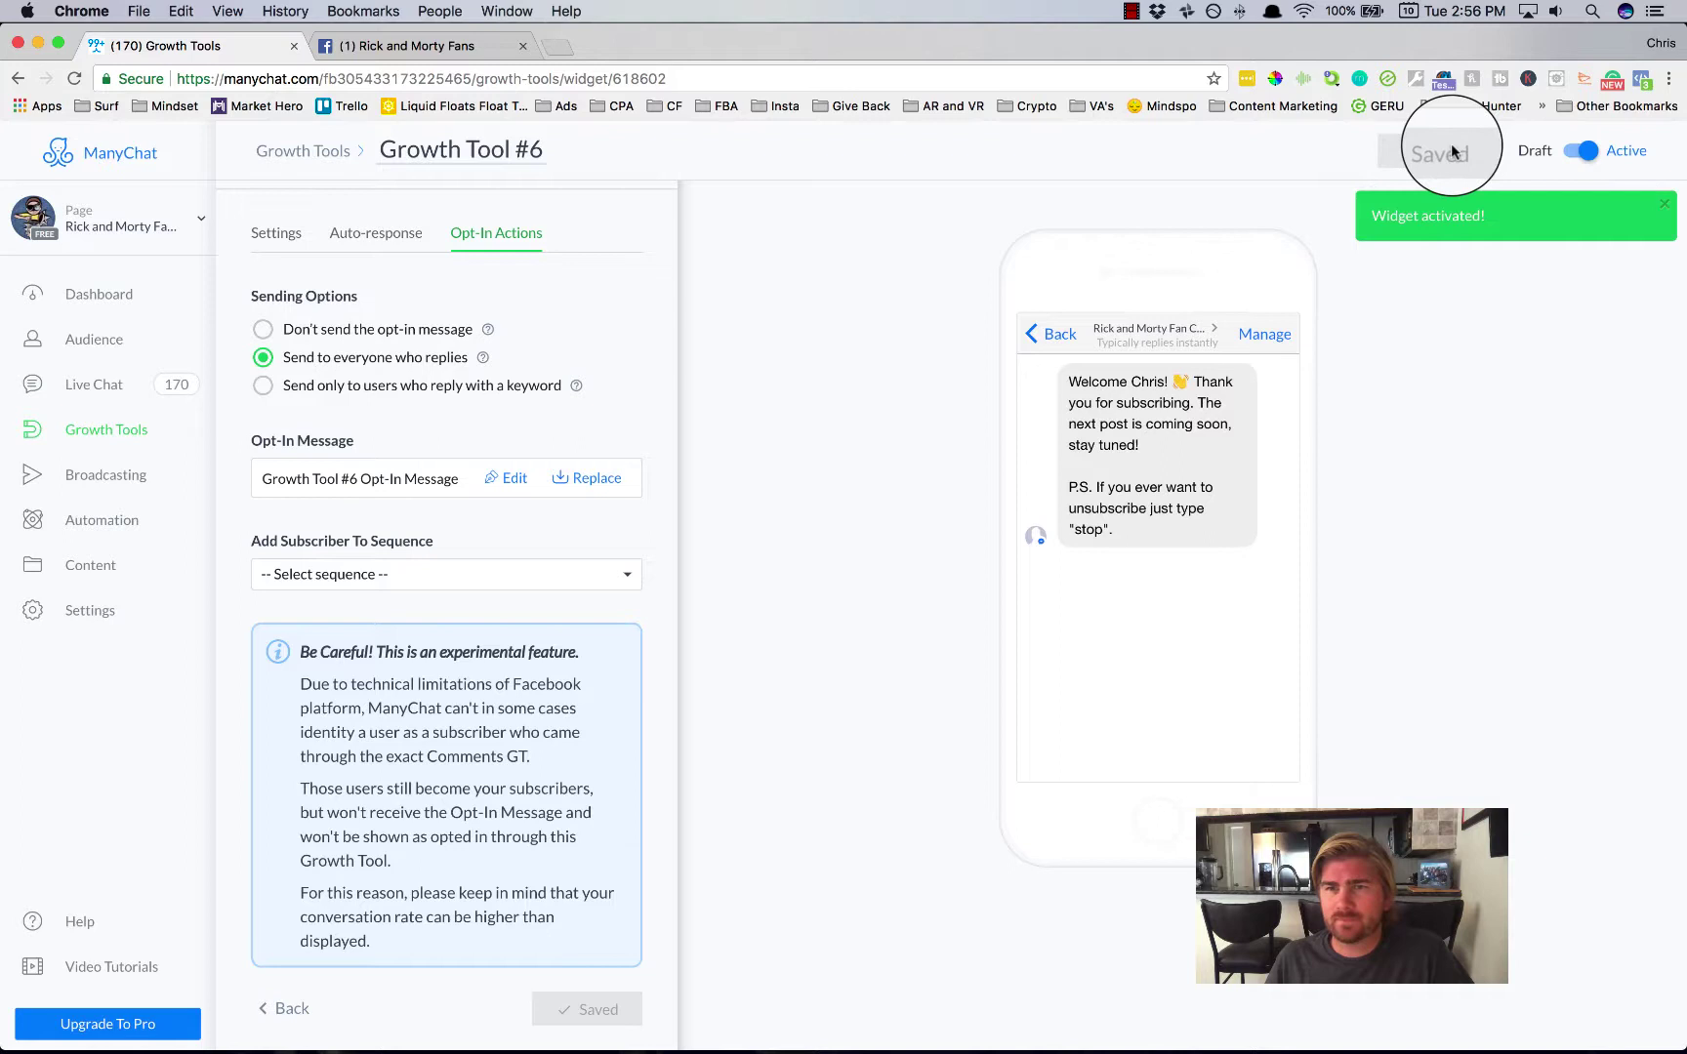
click(105, 429)
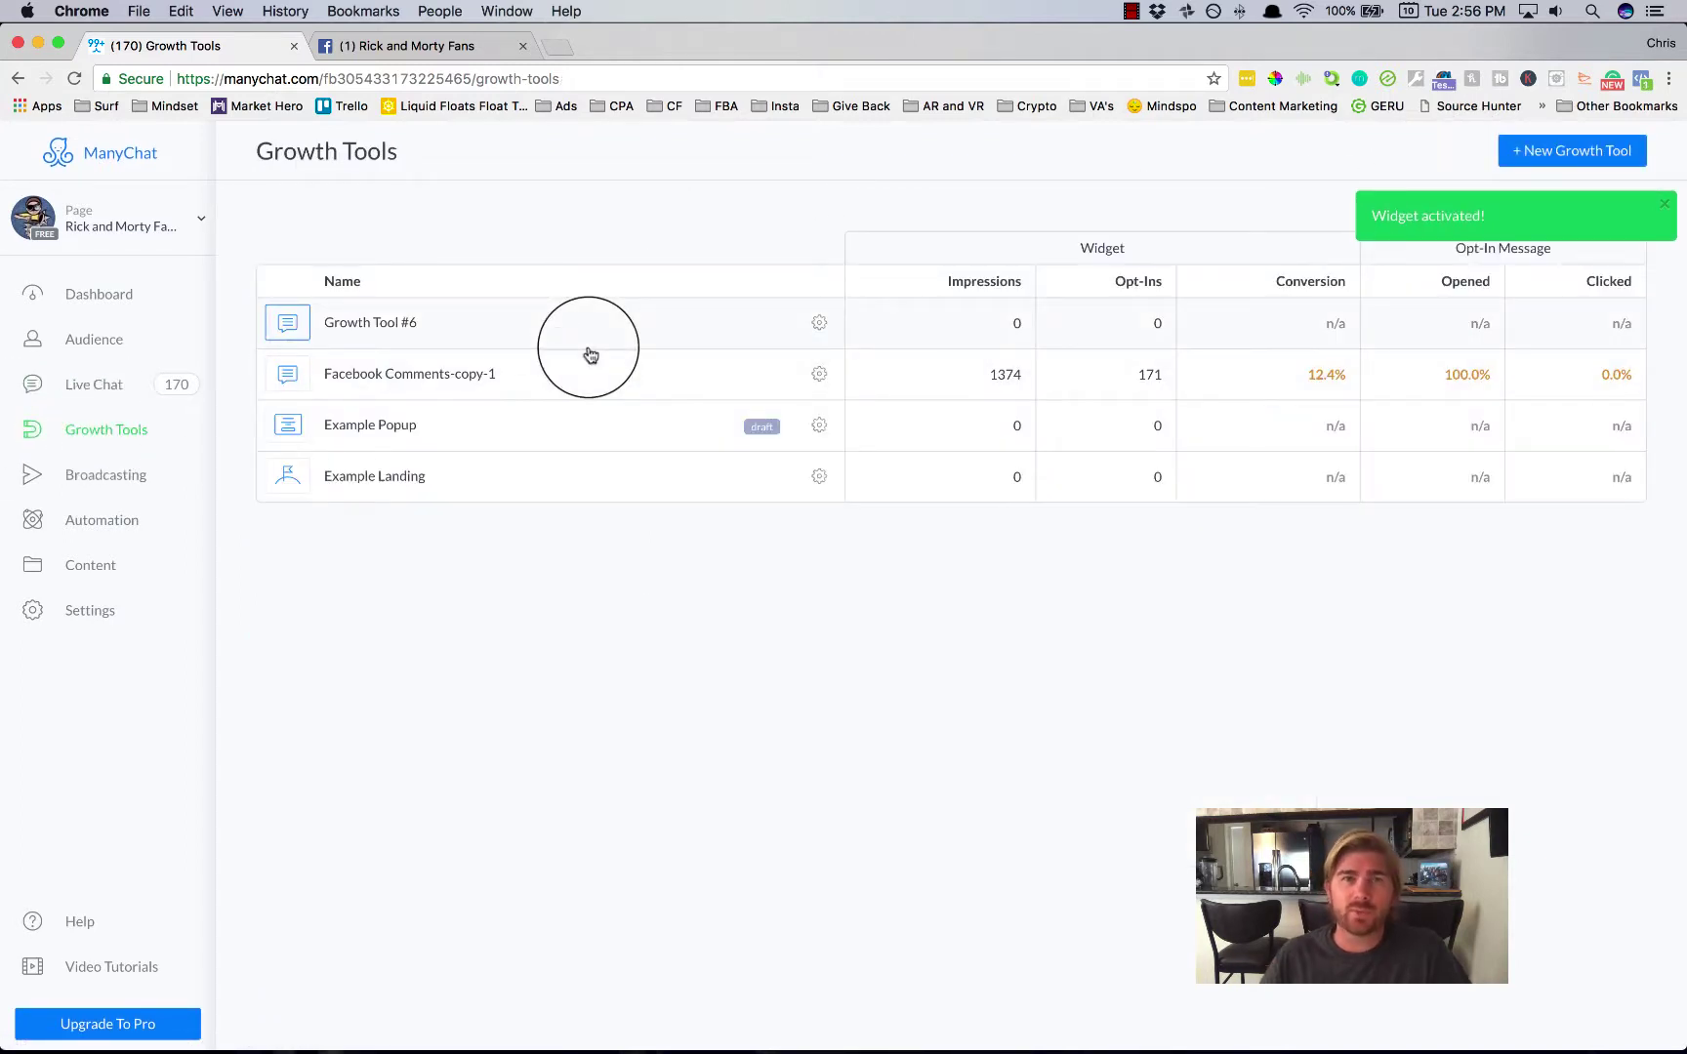
Step: Search Facebook again for 'rick and morty fan club' and open the page
click(391, 46)
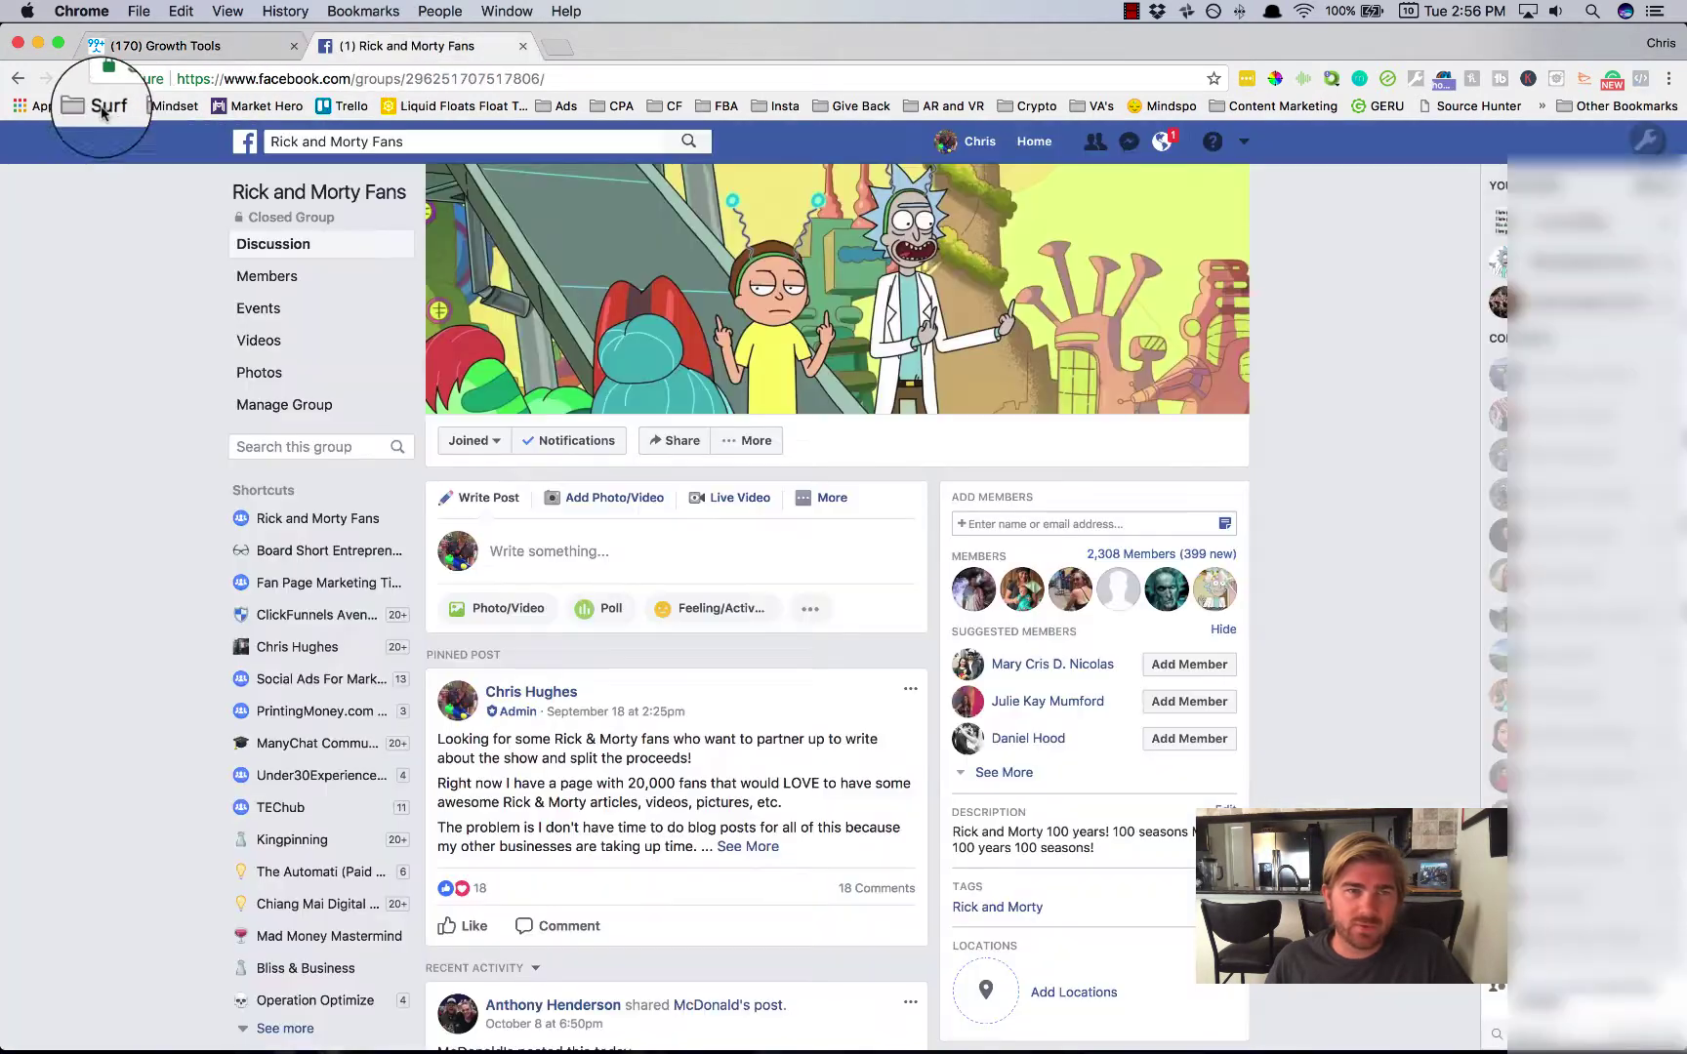
click(23, 88)
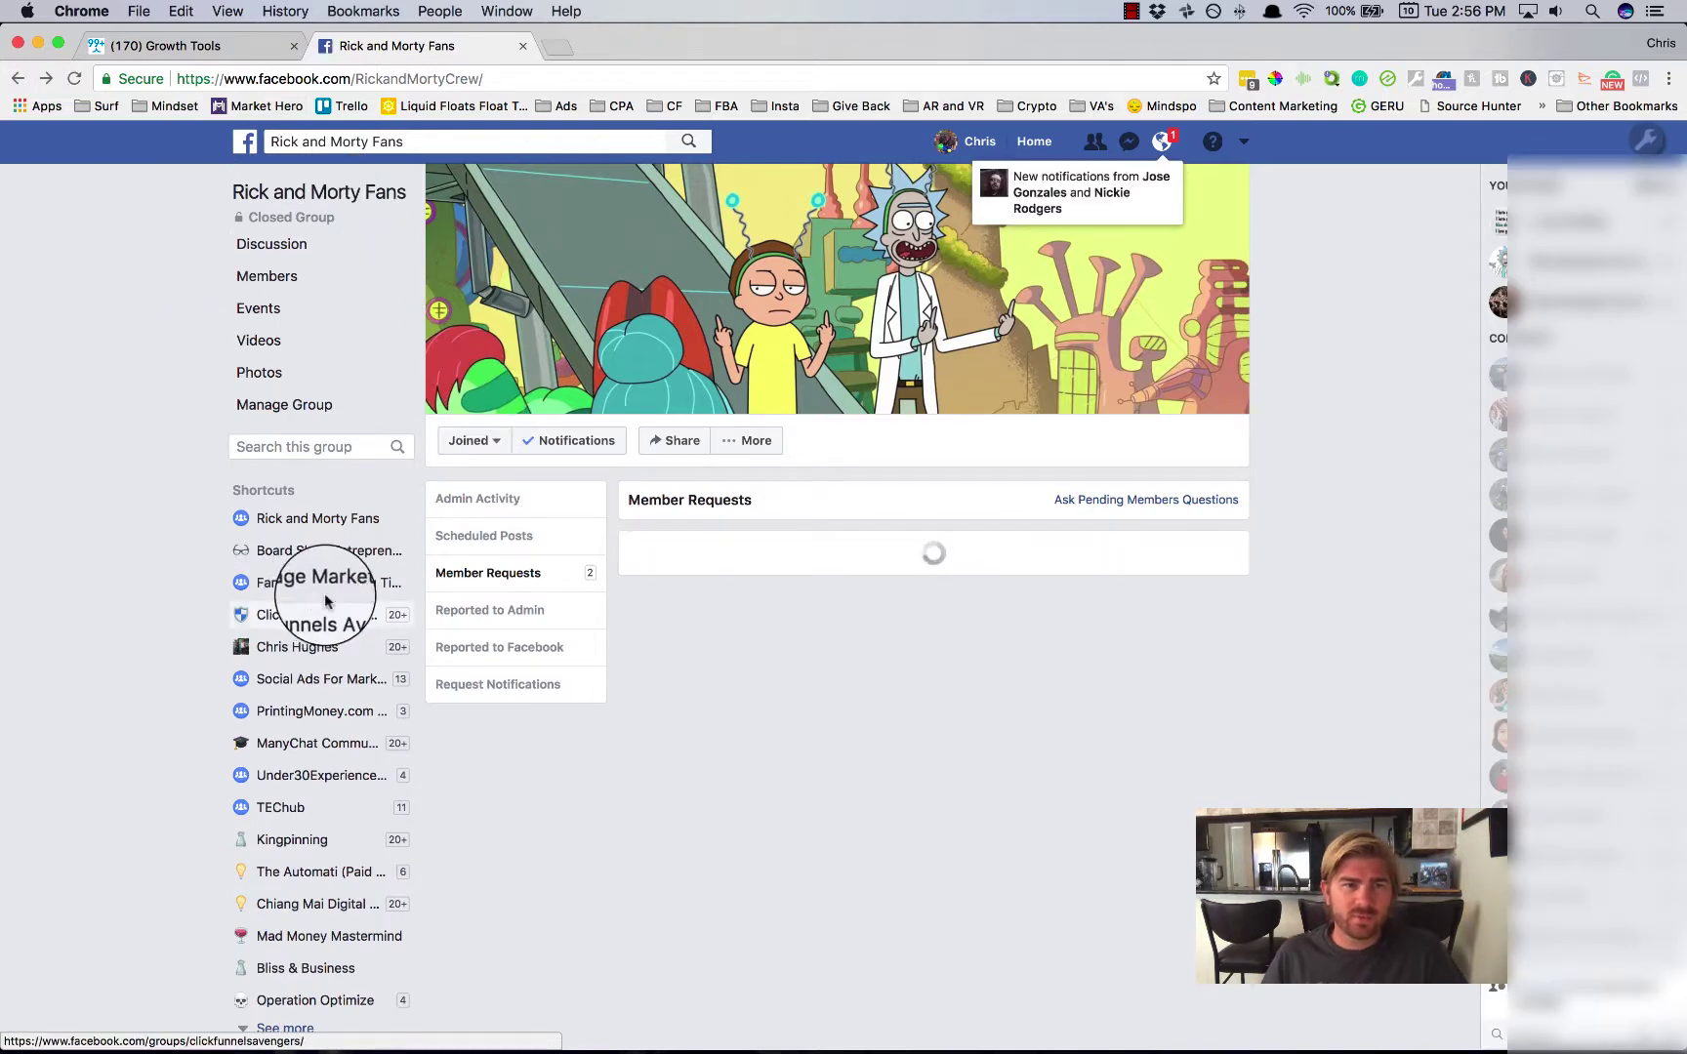
drag(273, 142, 341, 140)
text(ric)
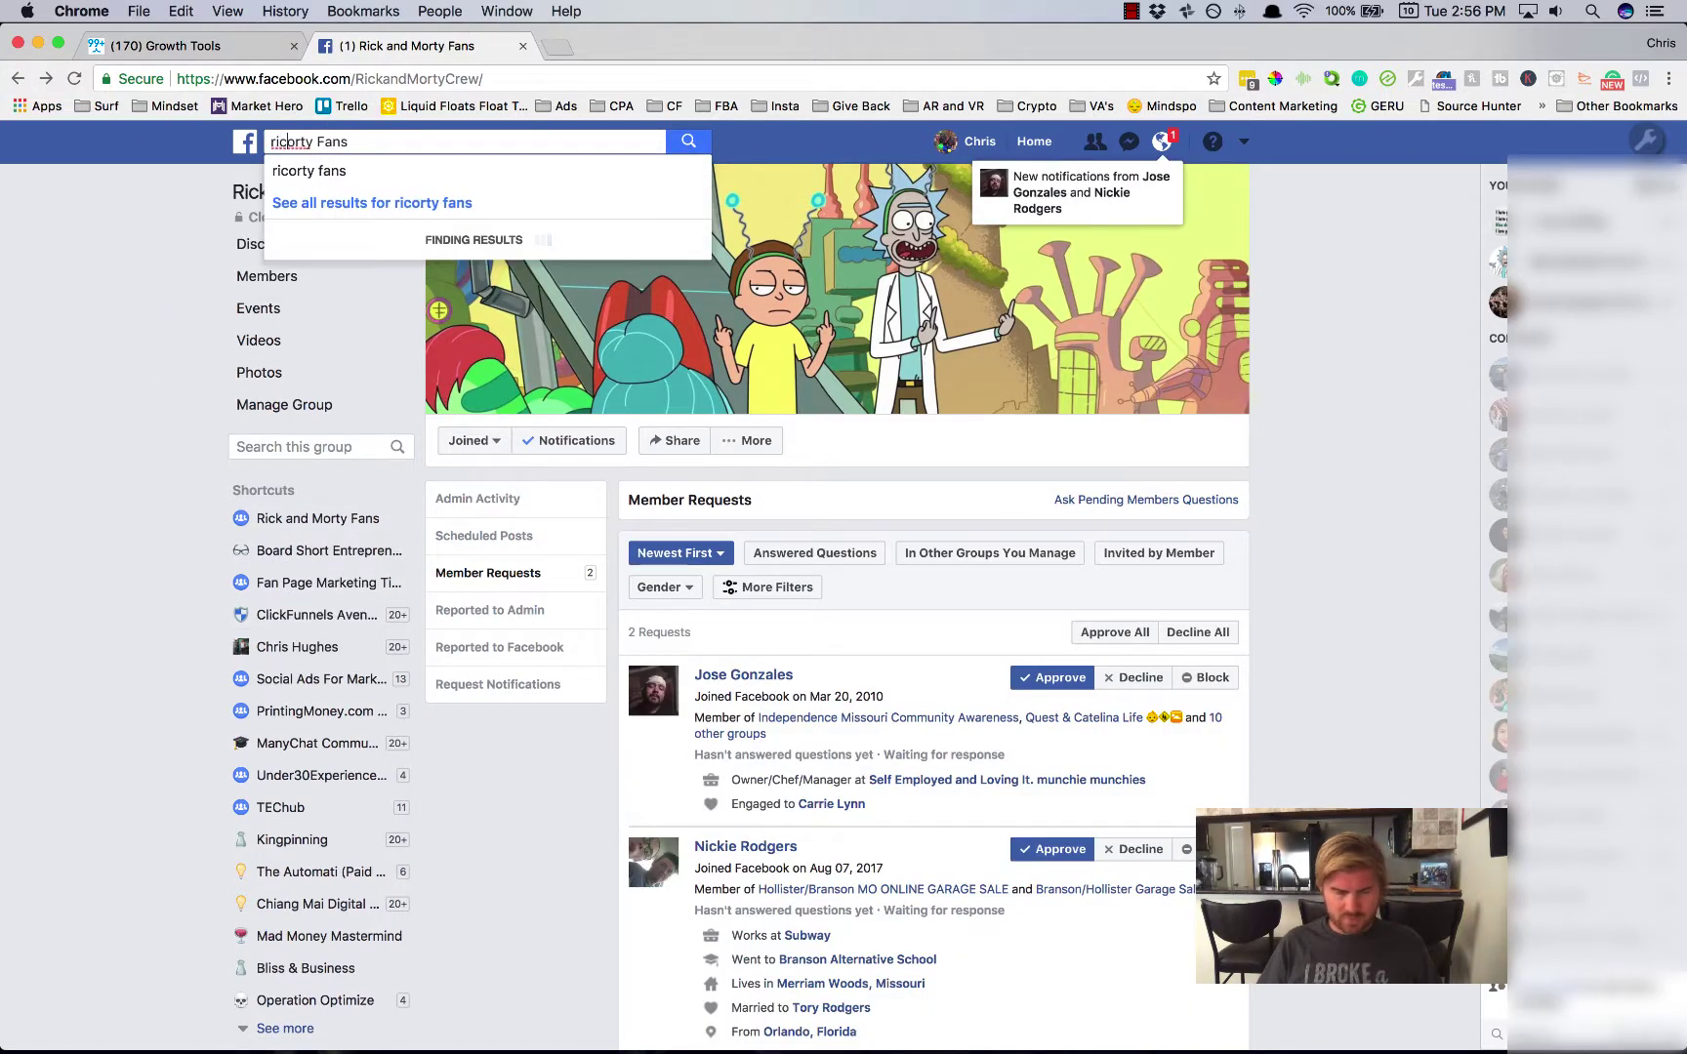
text(k and morty)
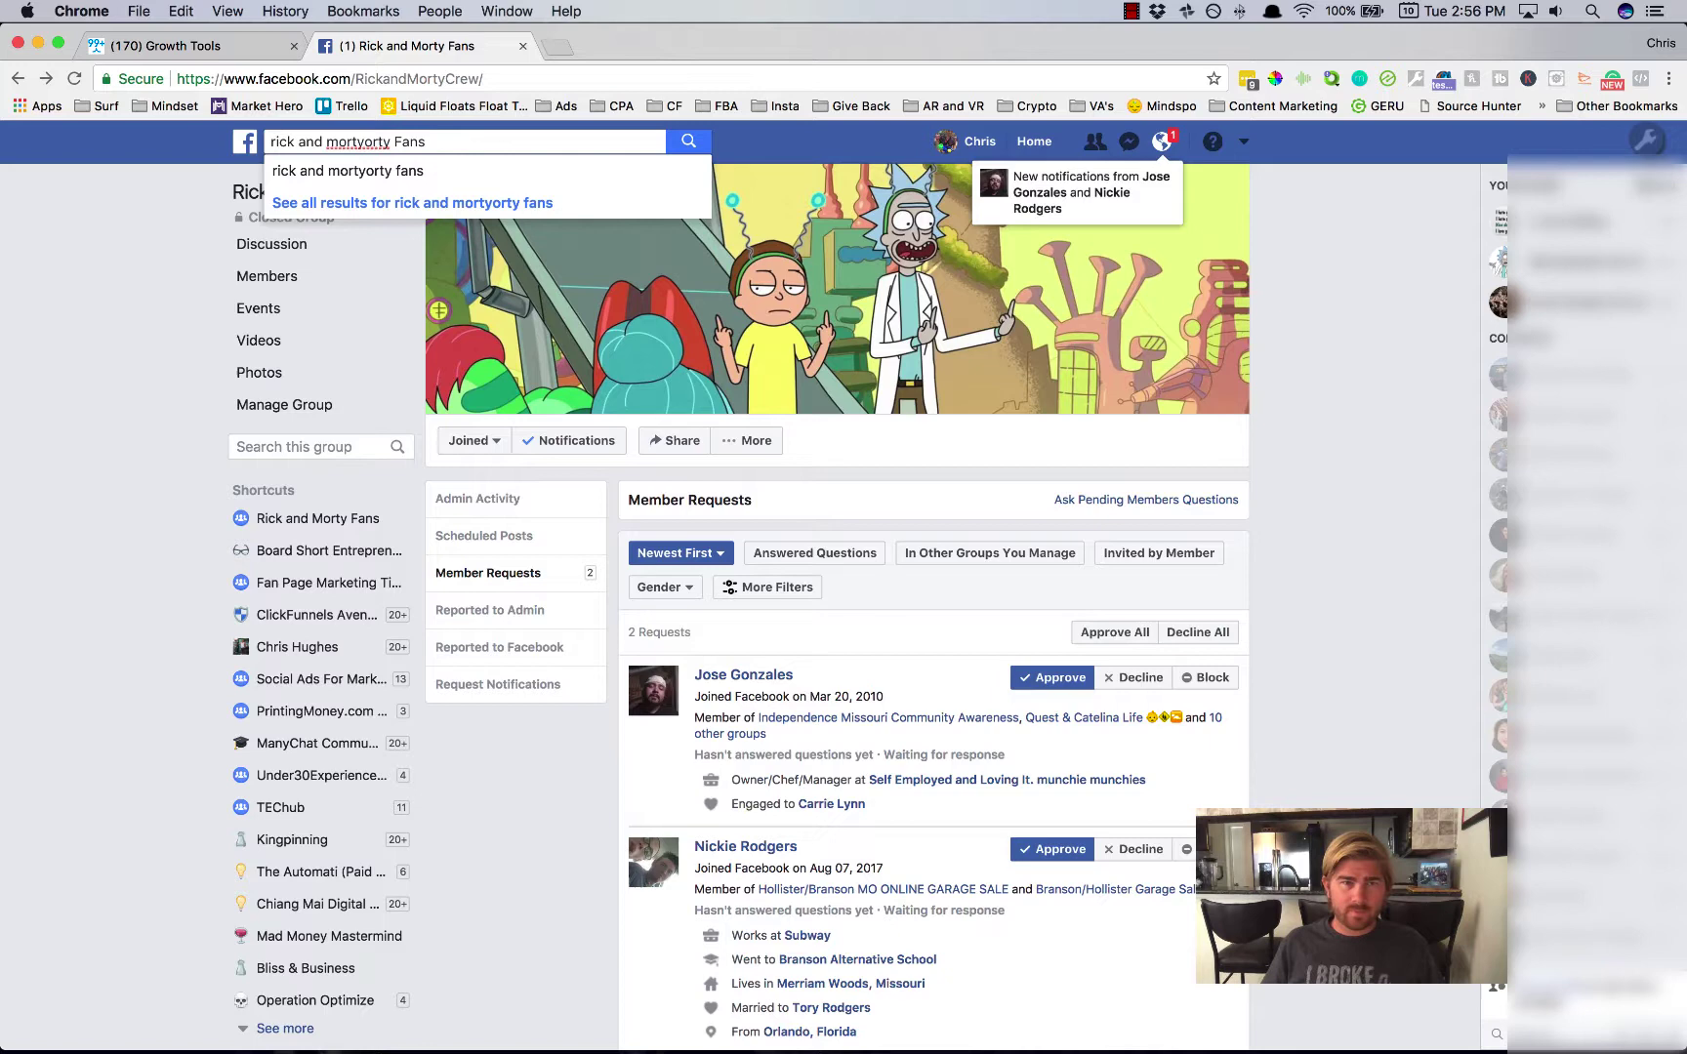
drag(365, 142, 547, 154)
text(f)
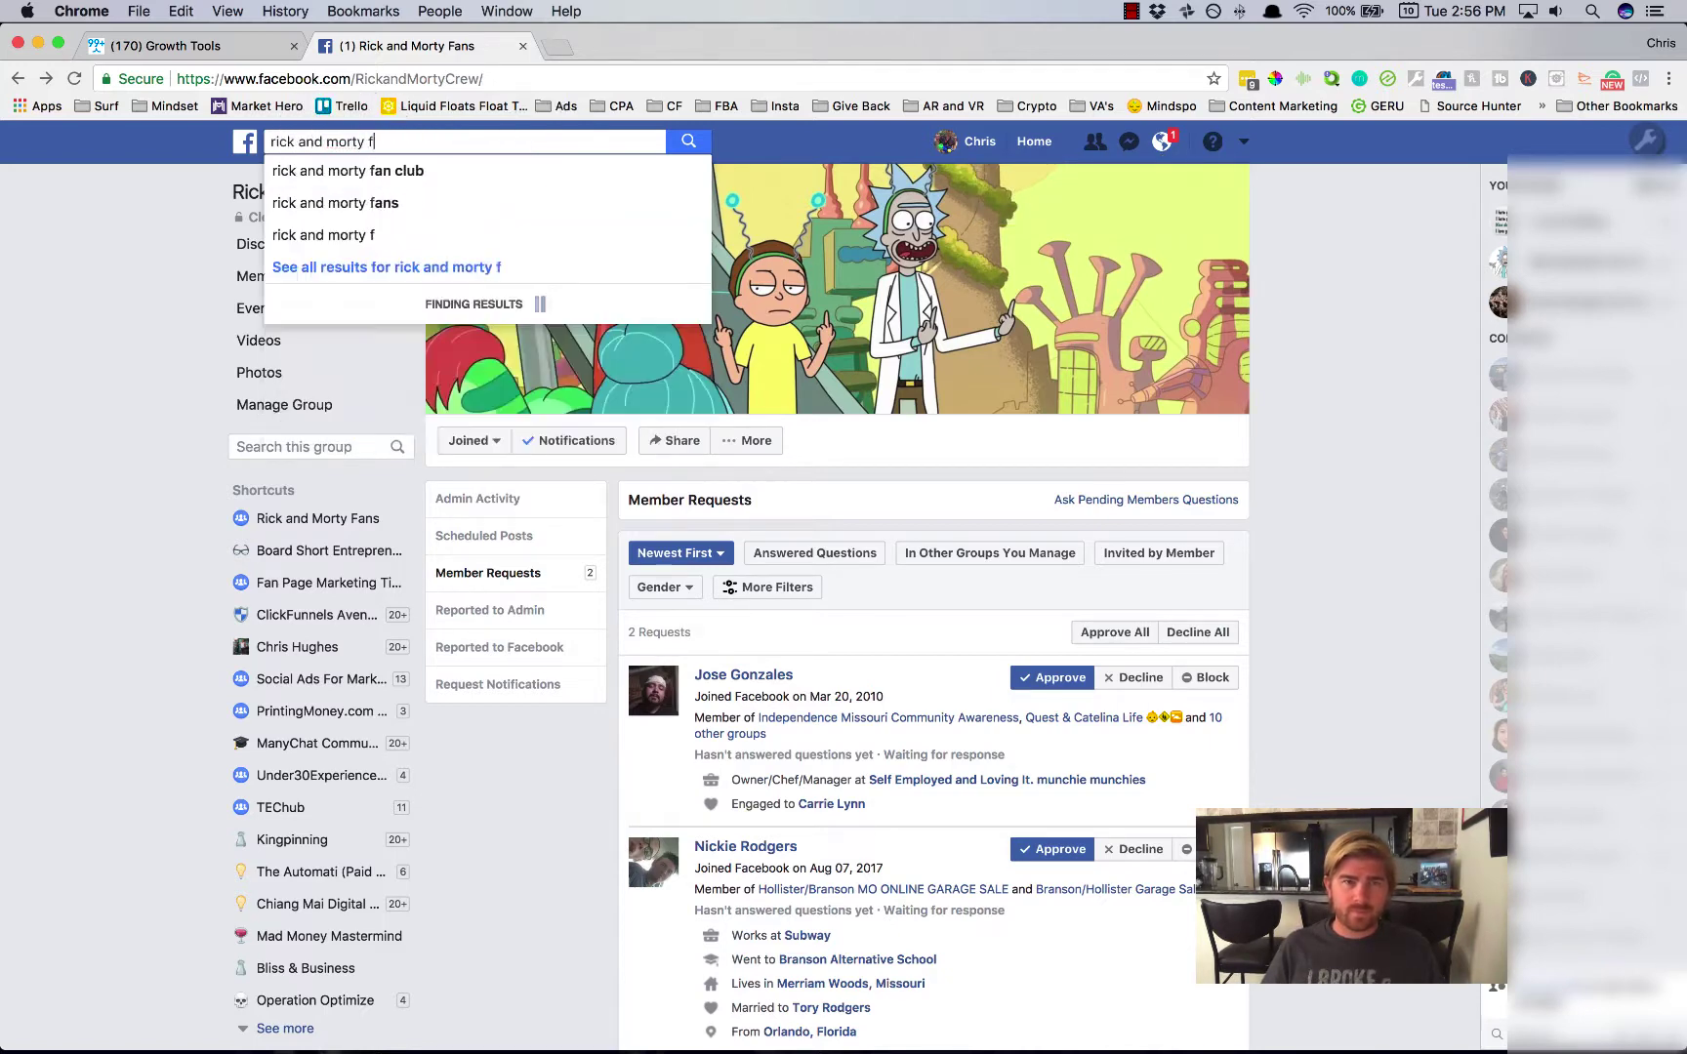
click(496, 174)
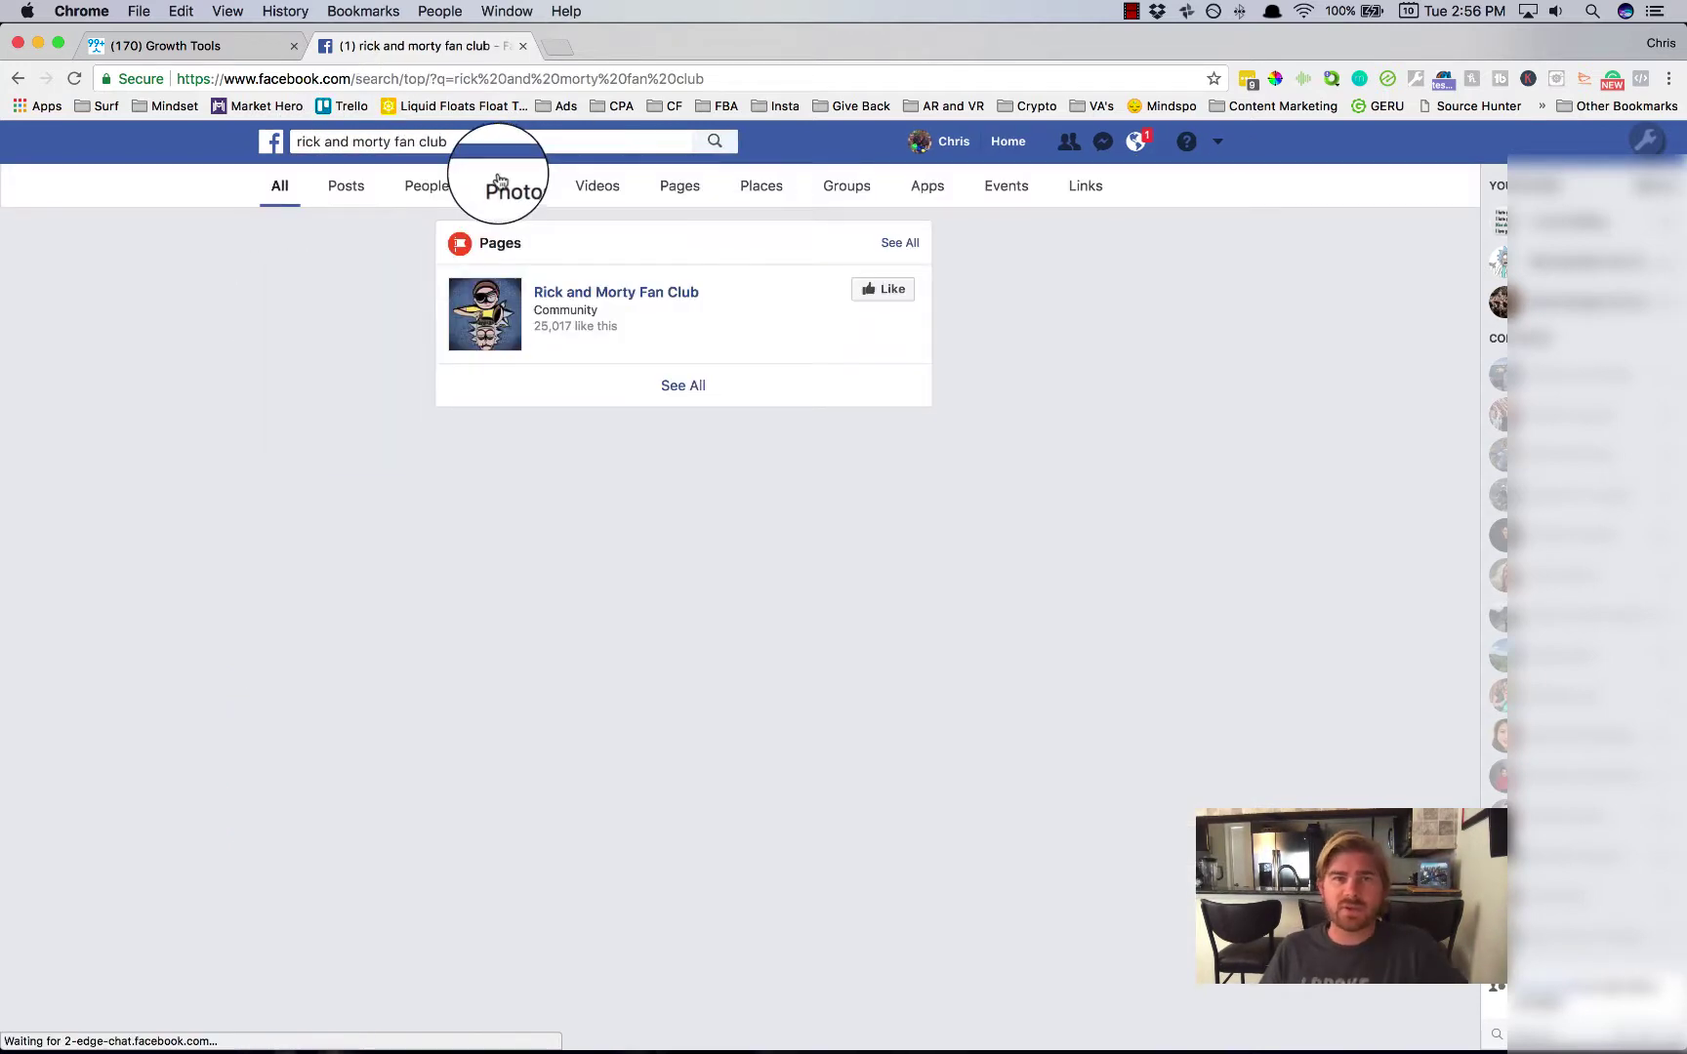
click(600, 293)
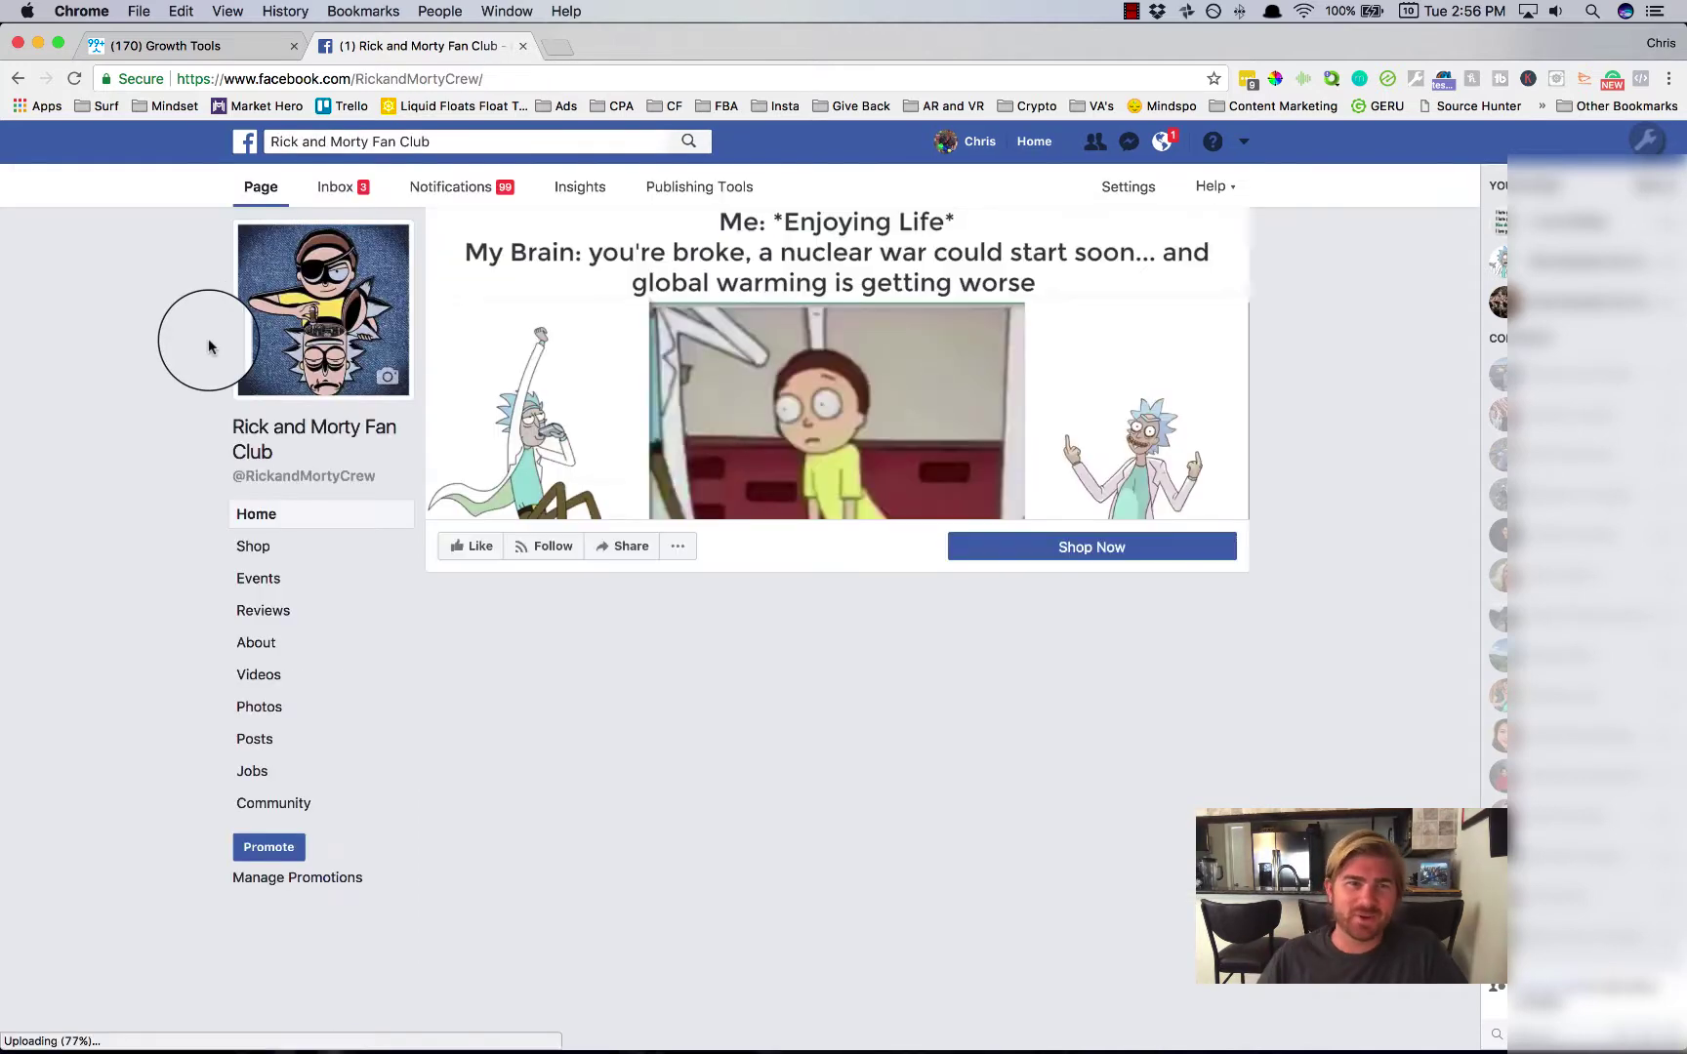
Step: Scroll down to the Posts feed showing the published invite post
scroll(201, 361, down, 3)
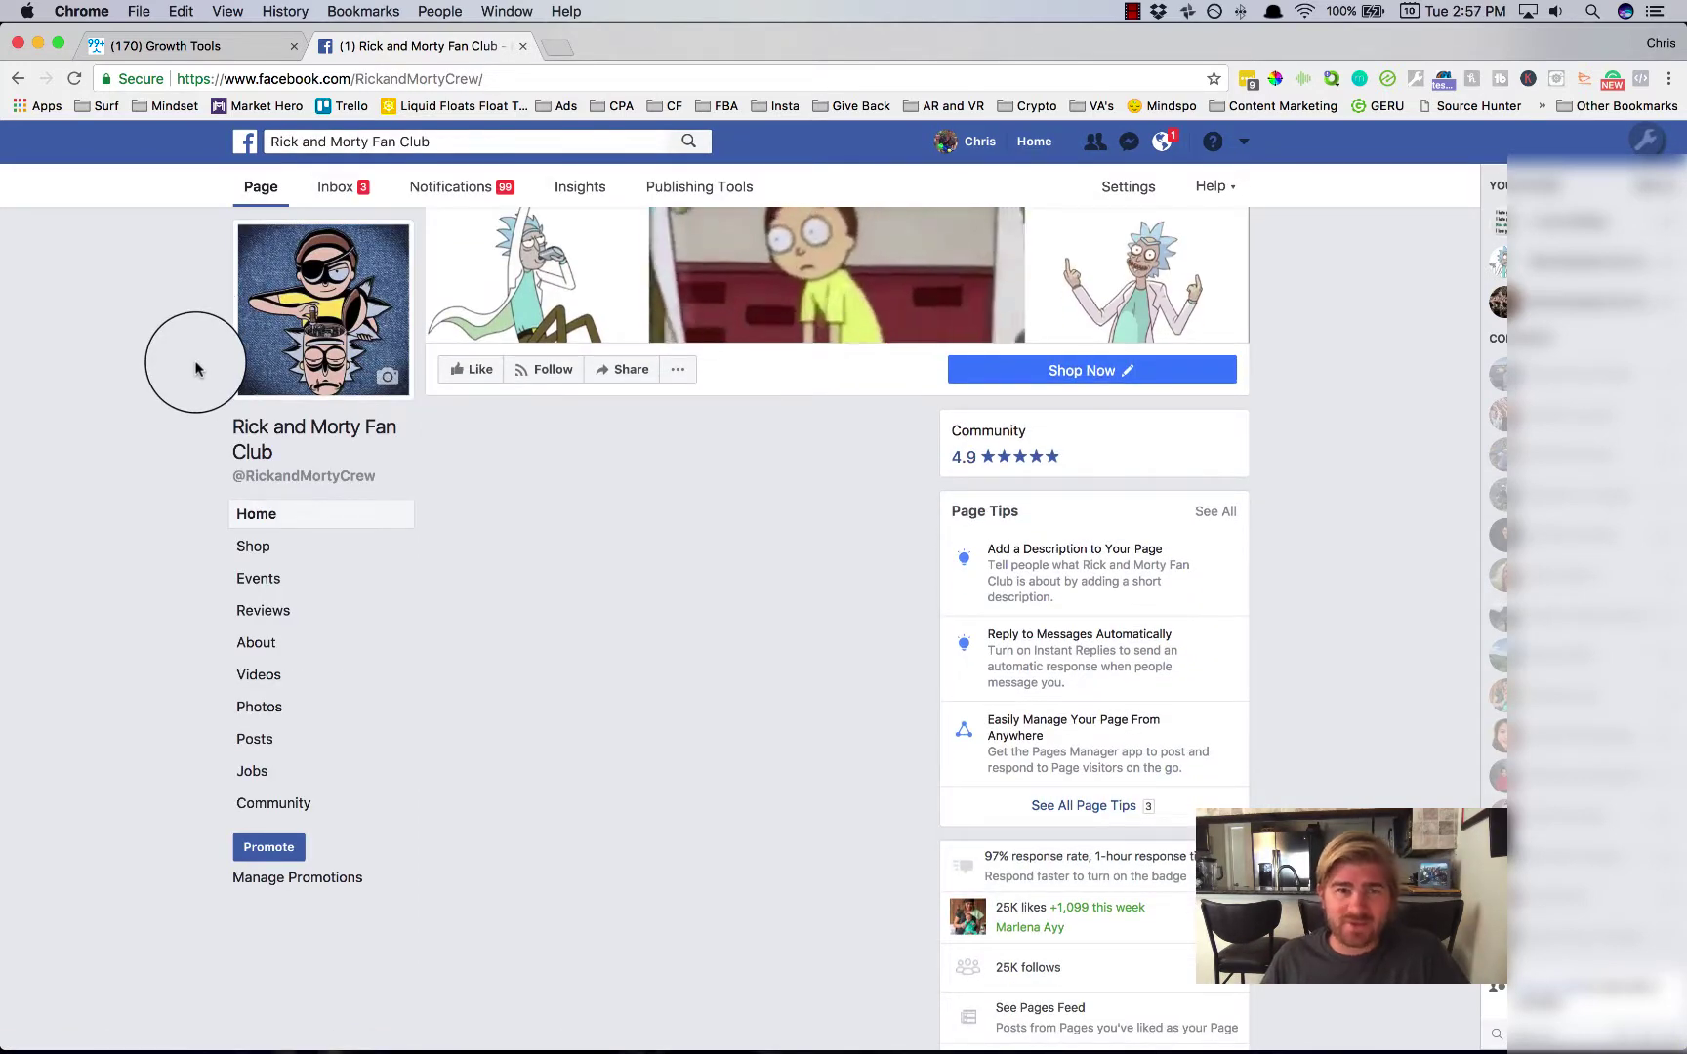
scroll(199, 370, down, 5)
scroll(201, 370, down, 15)
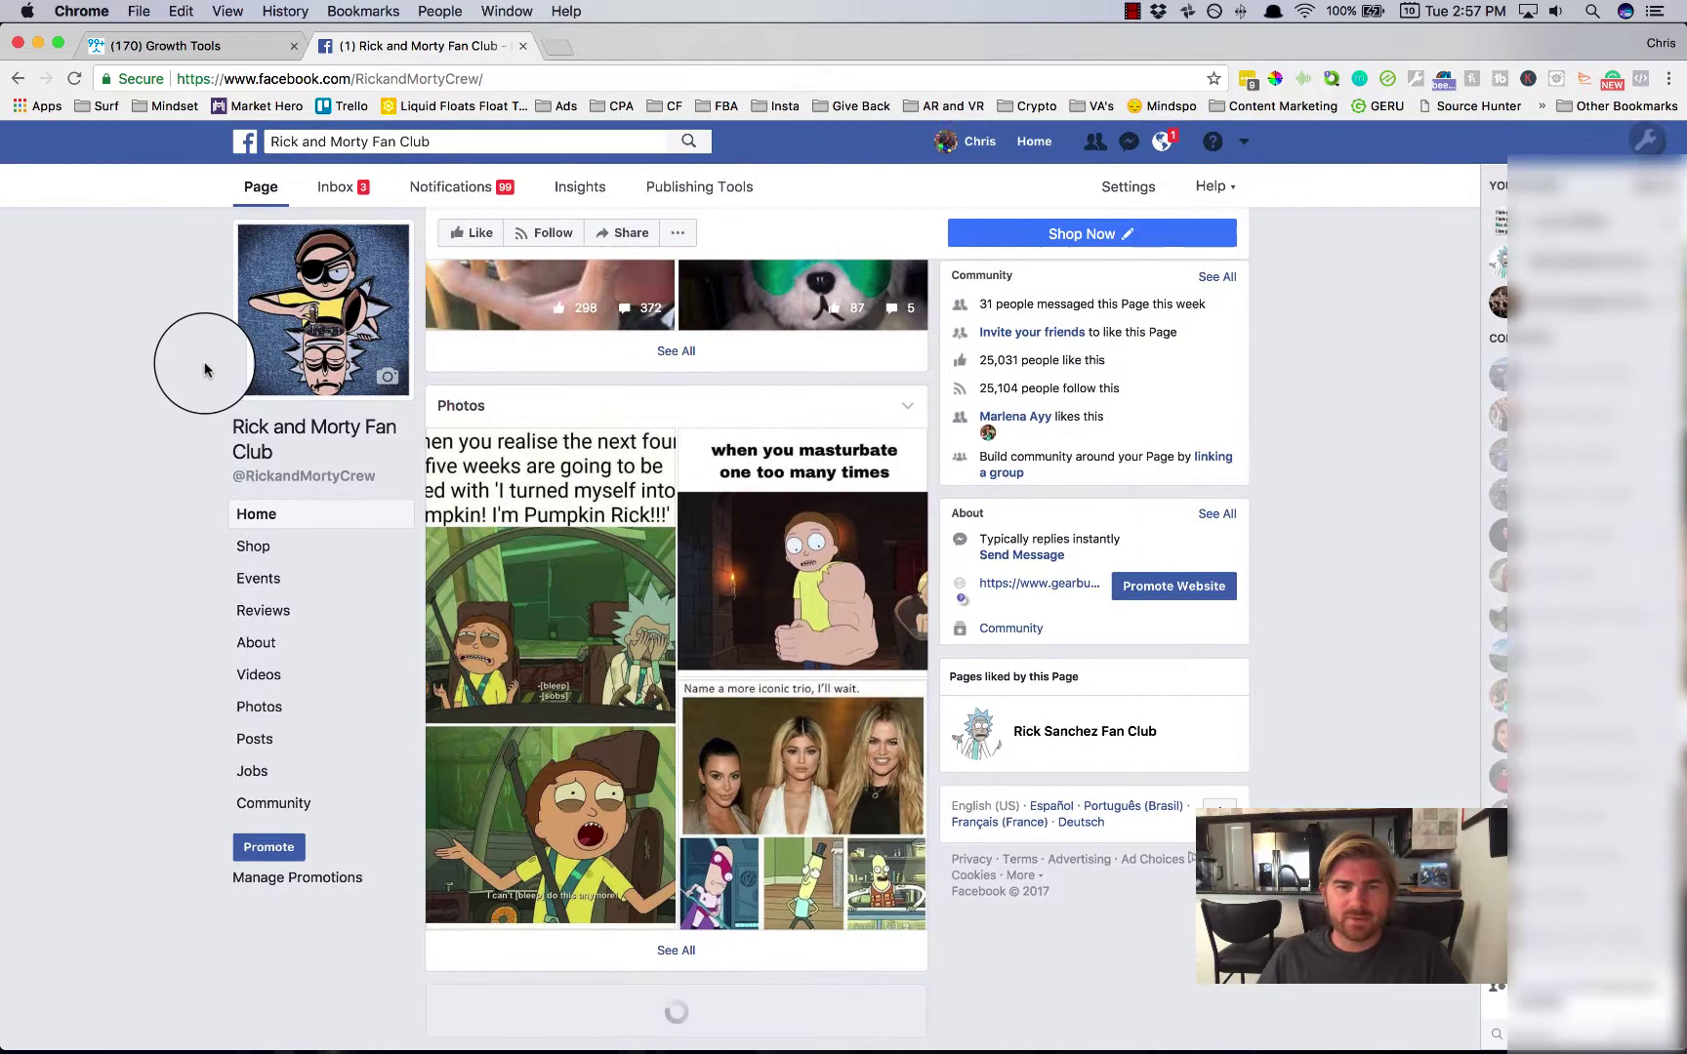
scroll(204, 369, down, 10)
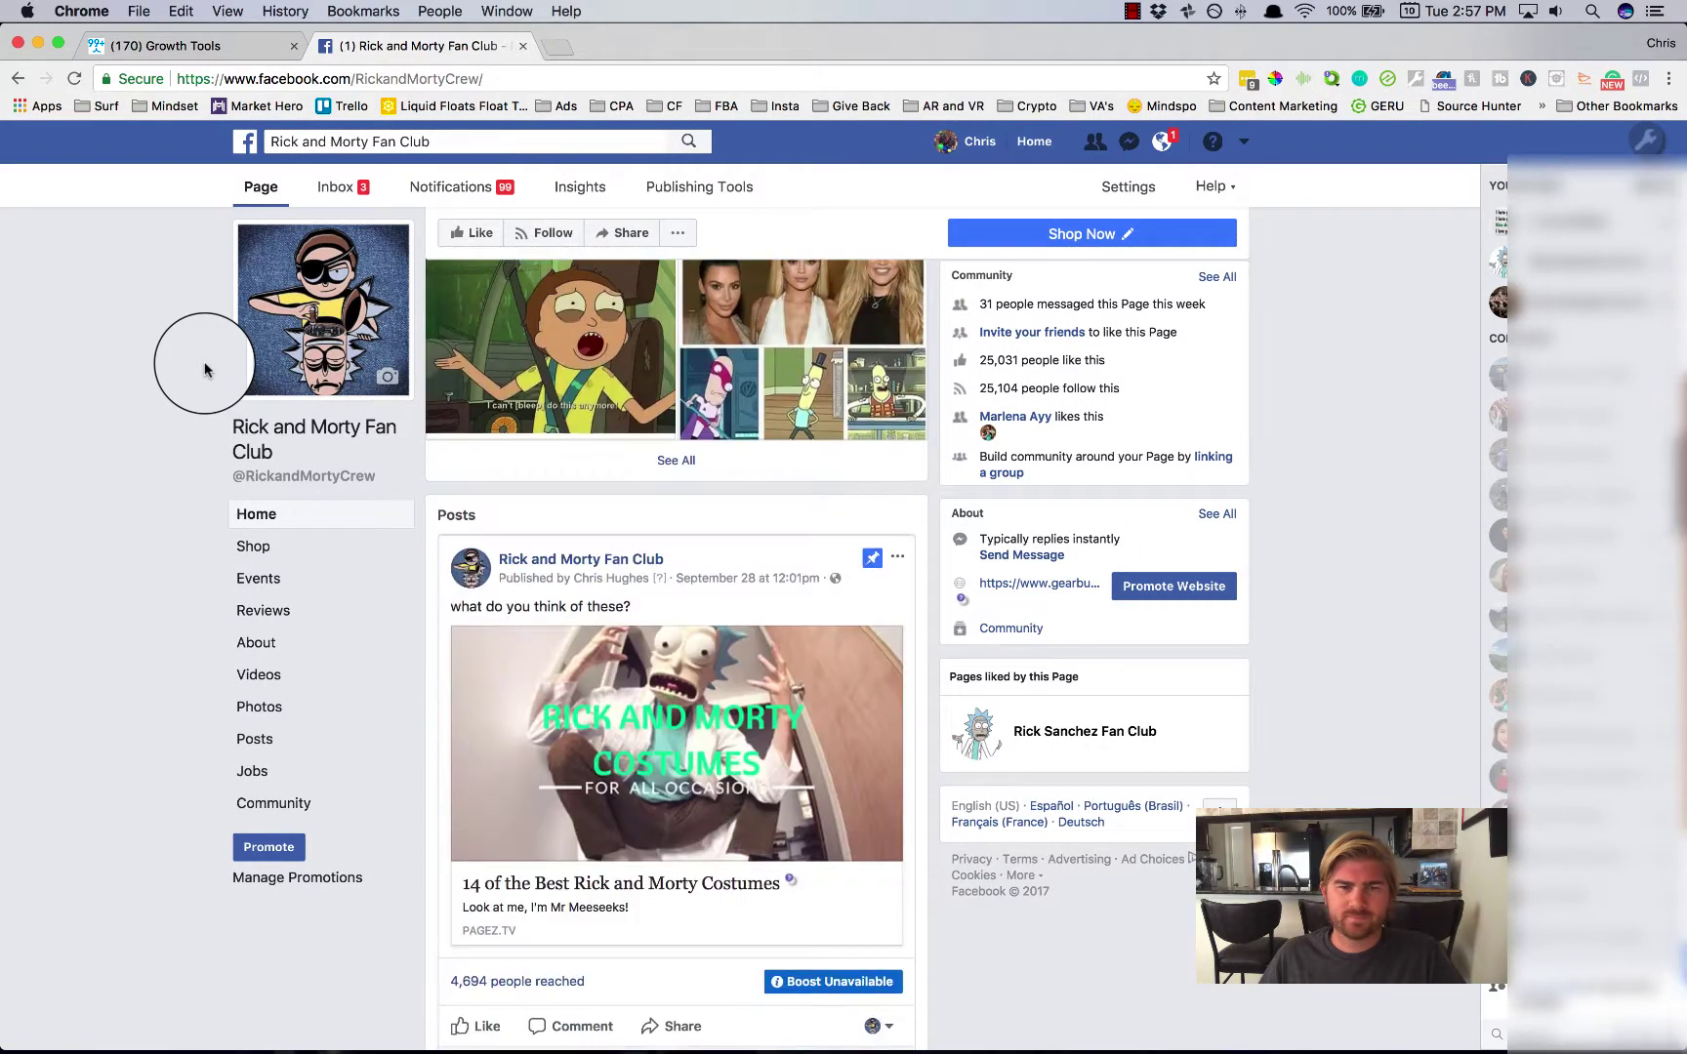
scroll(205, 369, down, 3)
scroll(205, 369, down, 1)
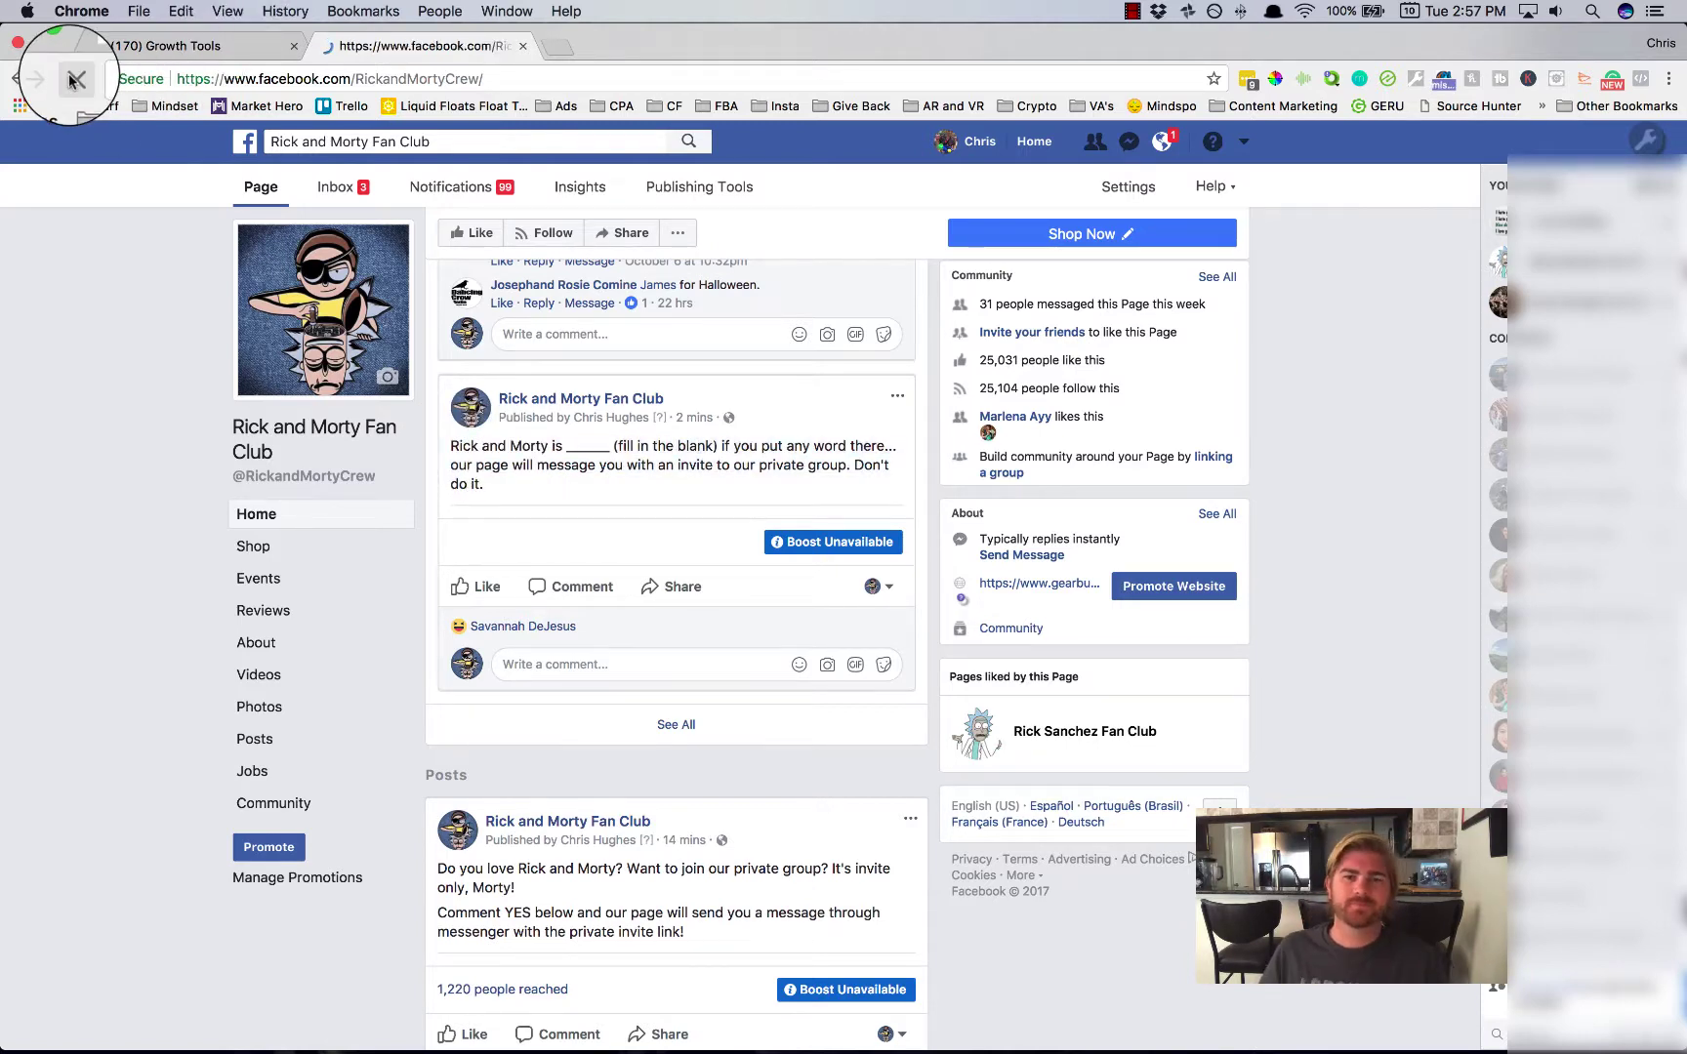
Step: Scroll to the invite post and highlight its text to review it
scroll(590, 561, up, 4)
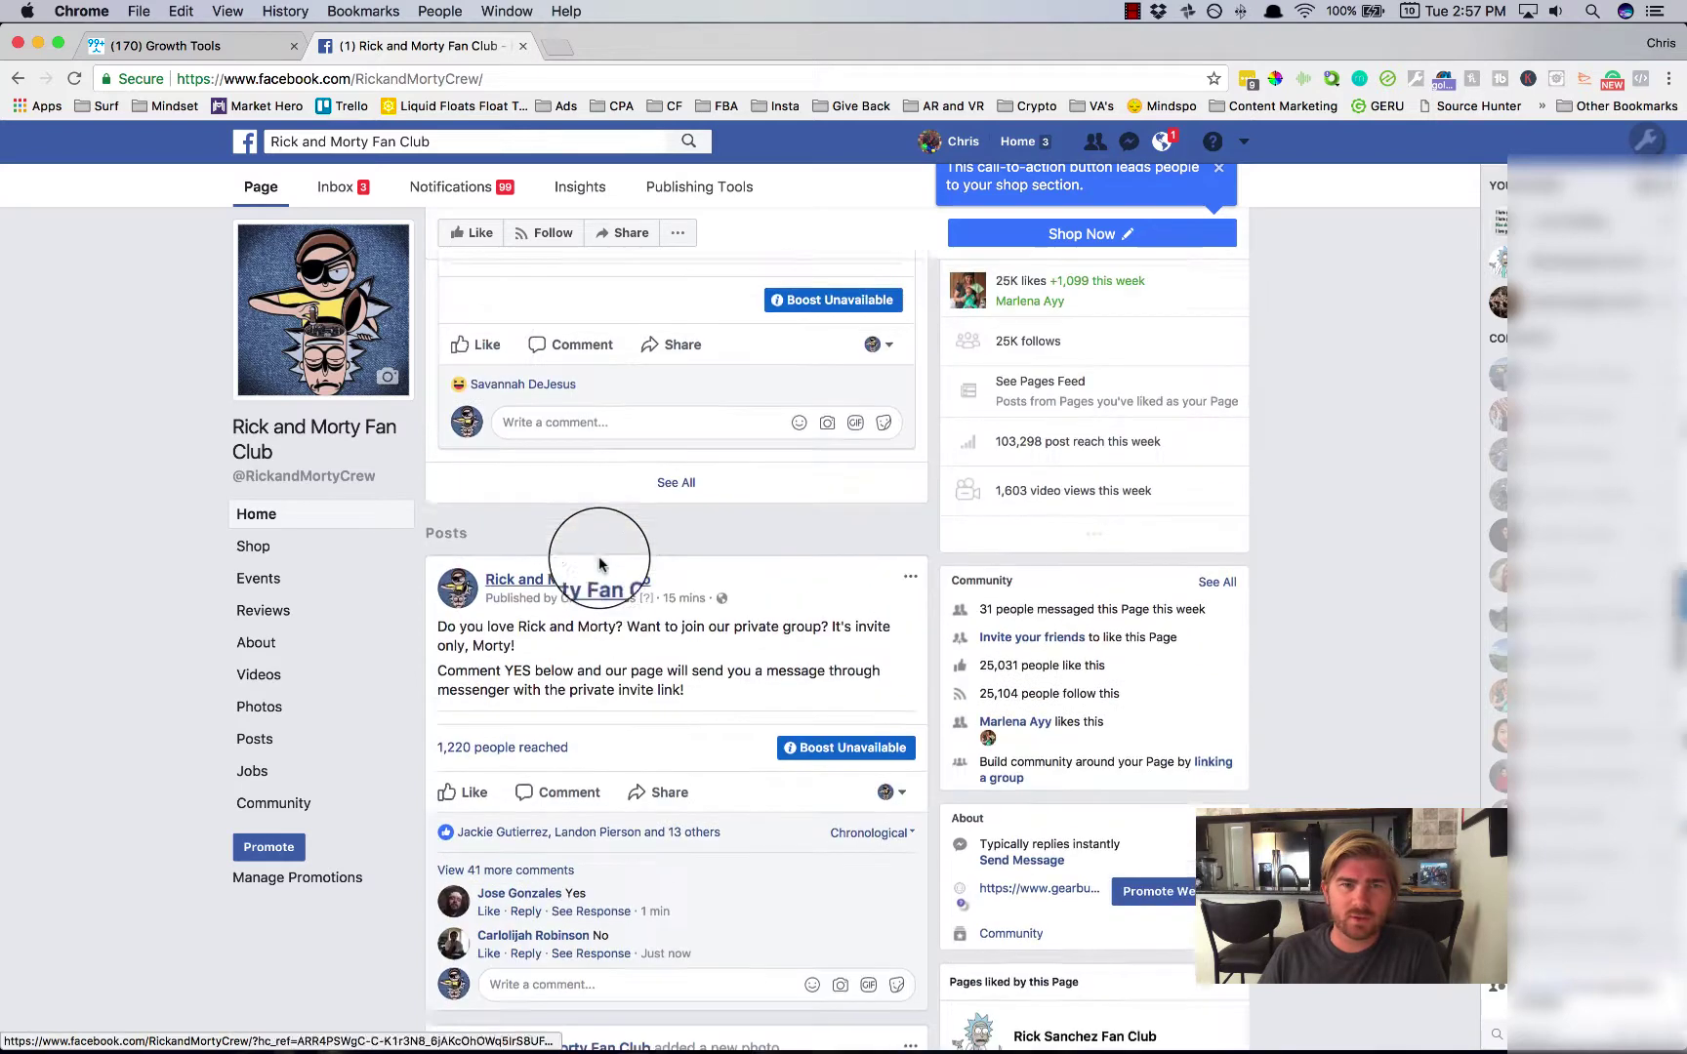
scroll(575, 565, up, 2)
scroll(561, 508, down, 3)
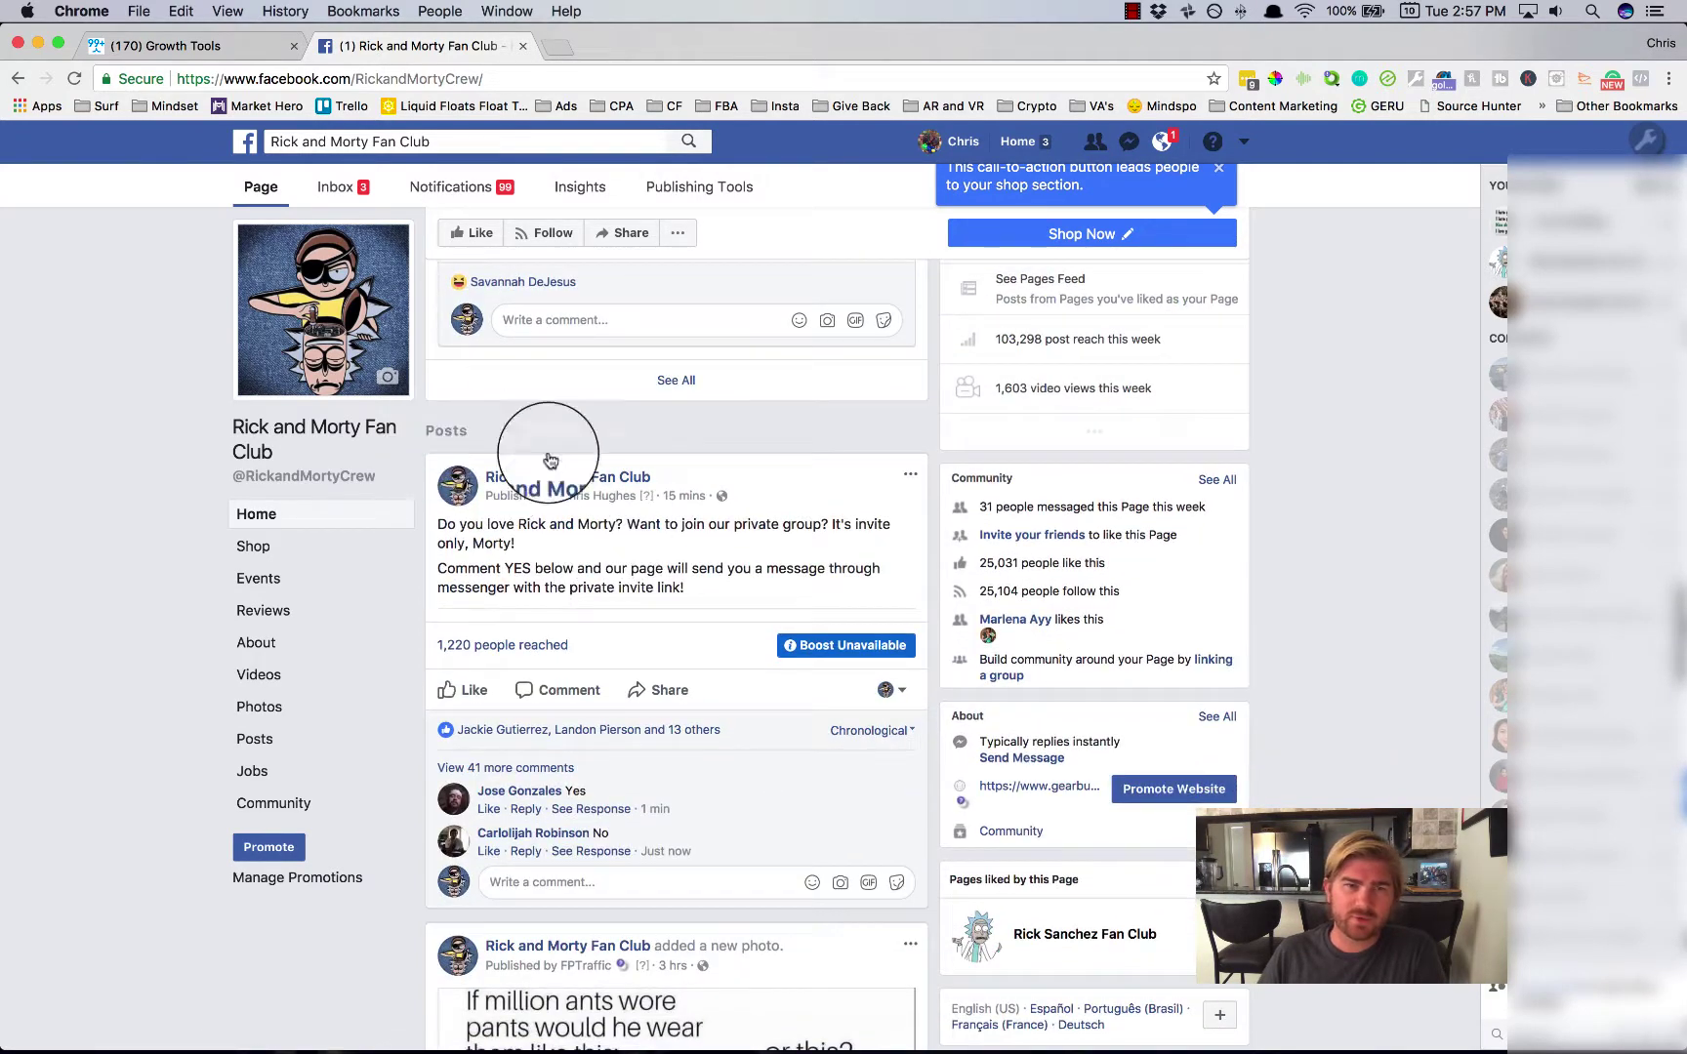
drag(438, 524, 713, 591)
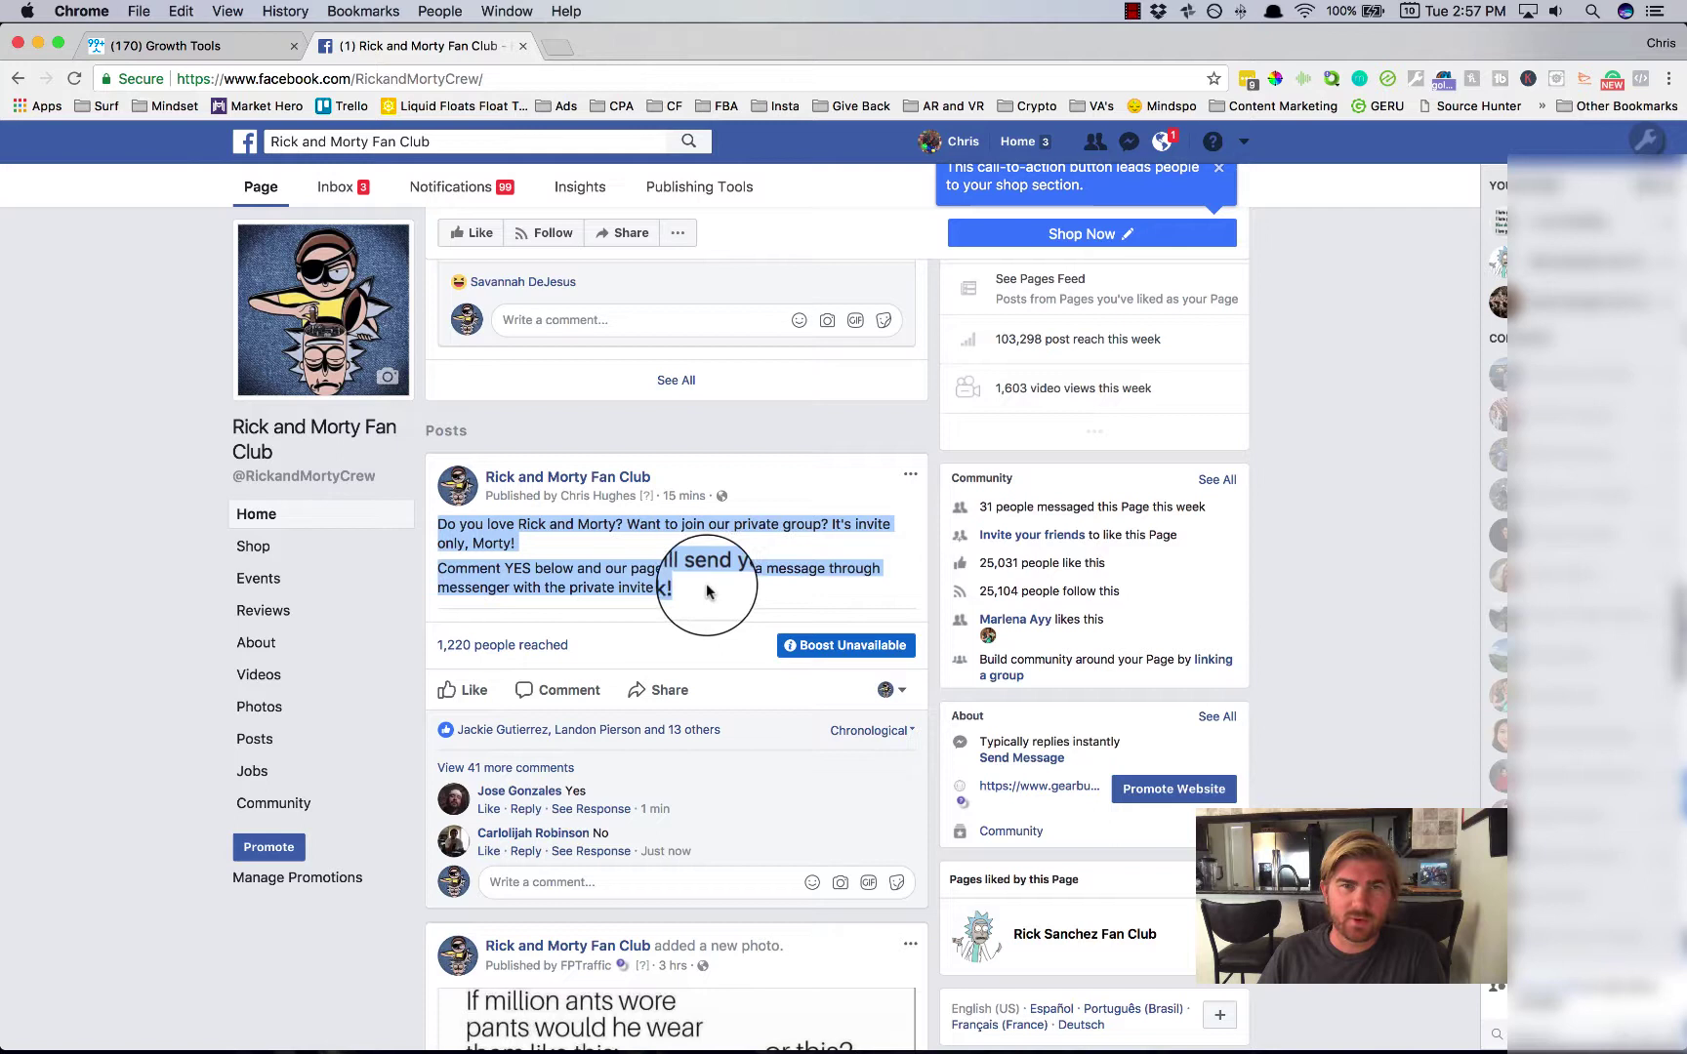
click(699, 590)
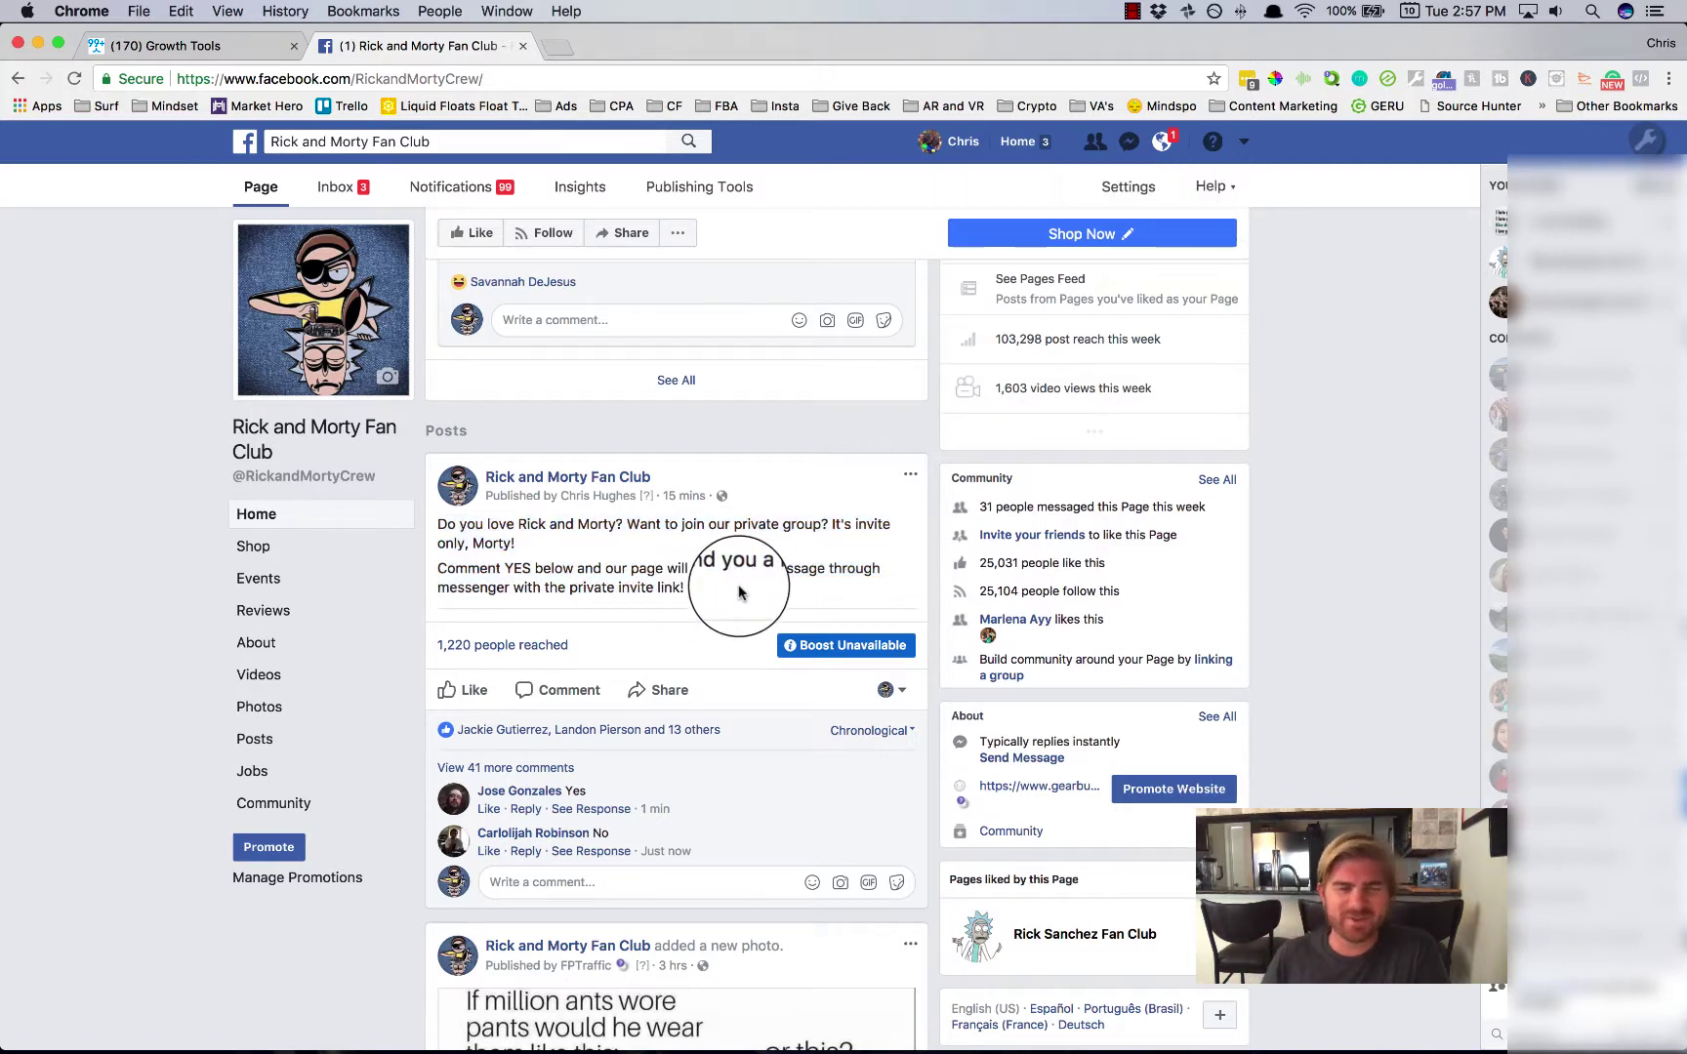
triple_click(727, 576)
click(674, 610)
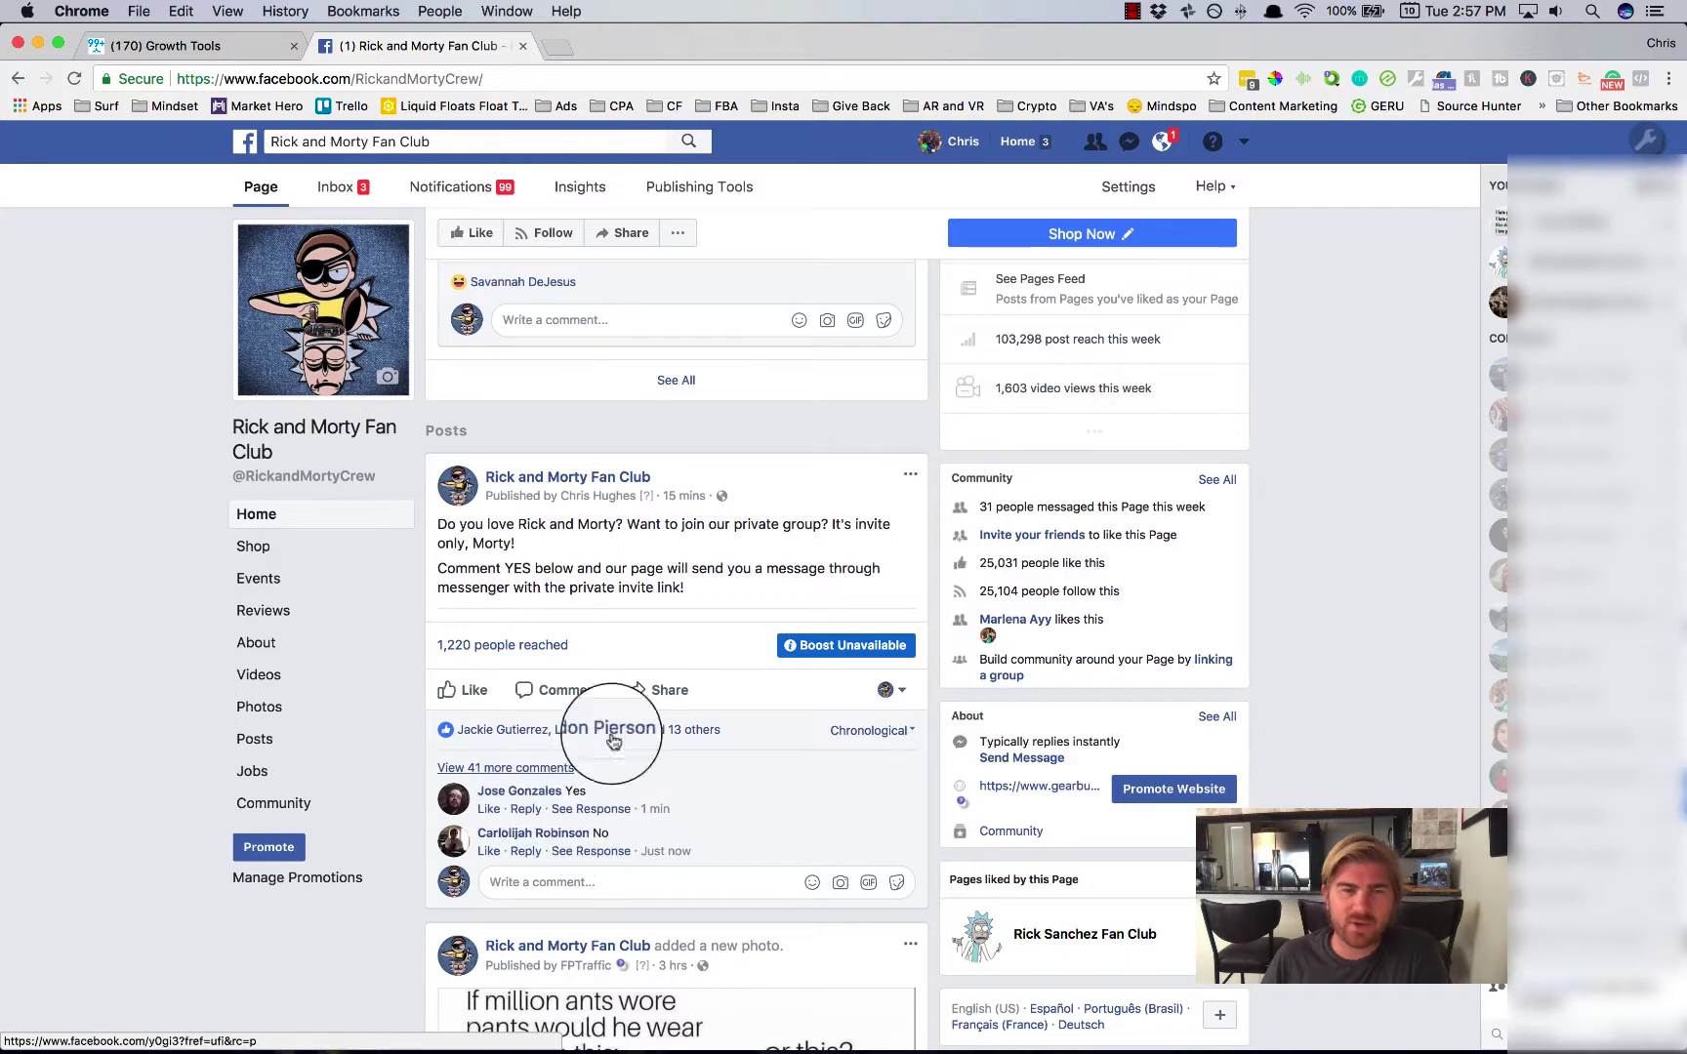
Step: View a commenter's automatic invite message in the Page inbox, then return to ManyChat
click(585, 808)
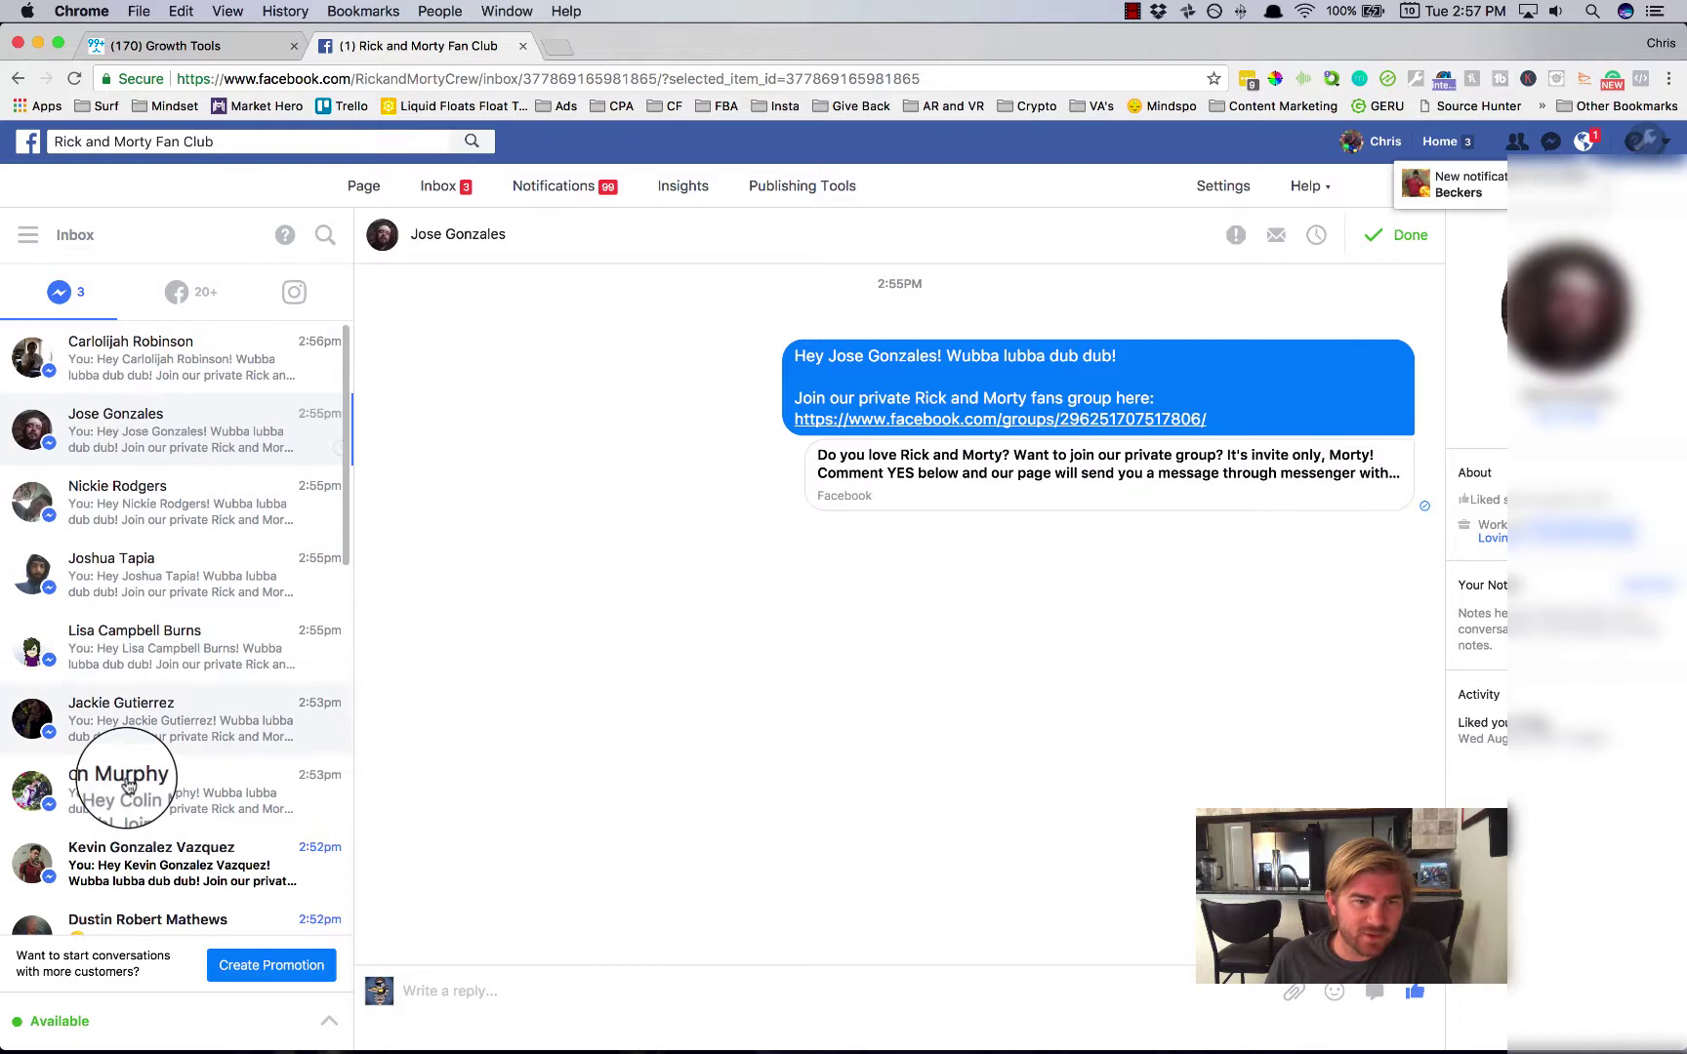
scroll(122, 783, down, 3)
scroll(124, 783, up, 3)
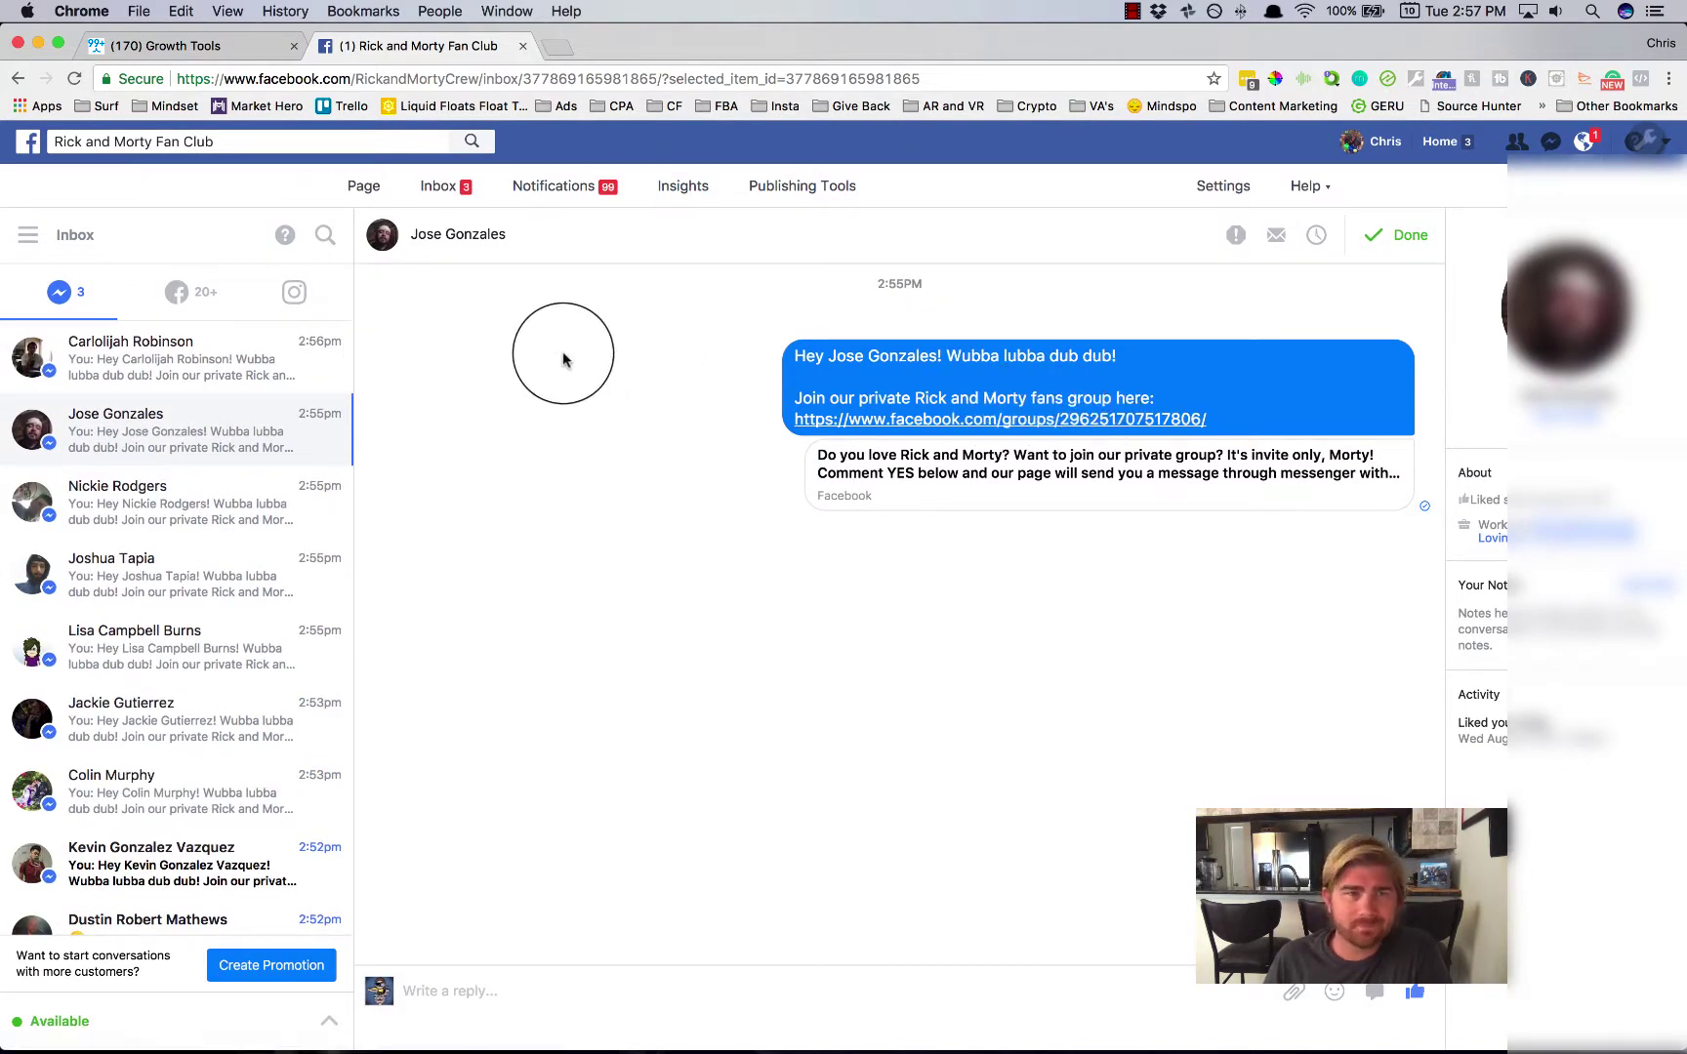
click(136, 46)
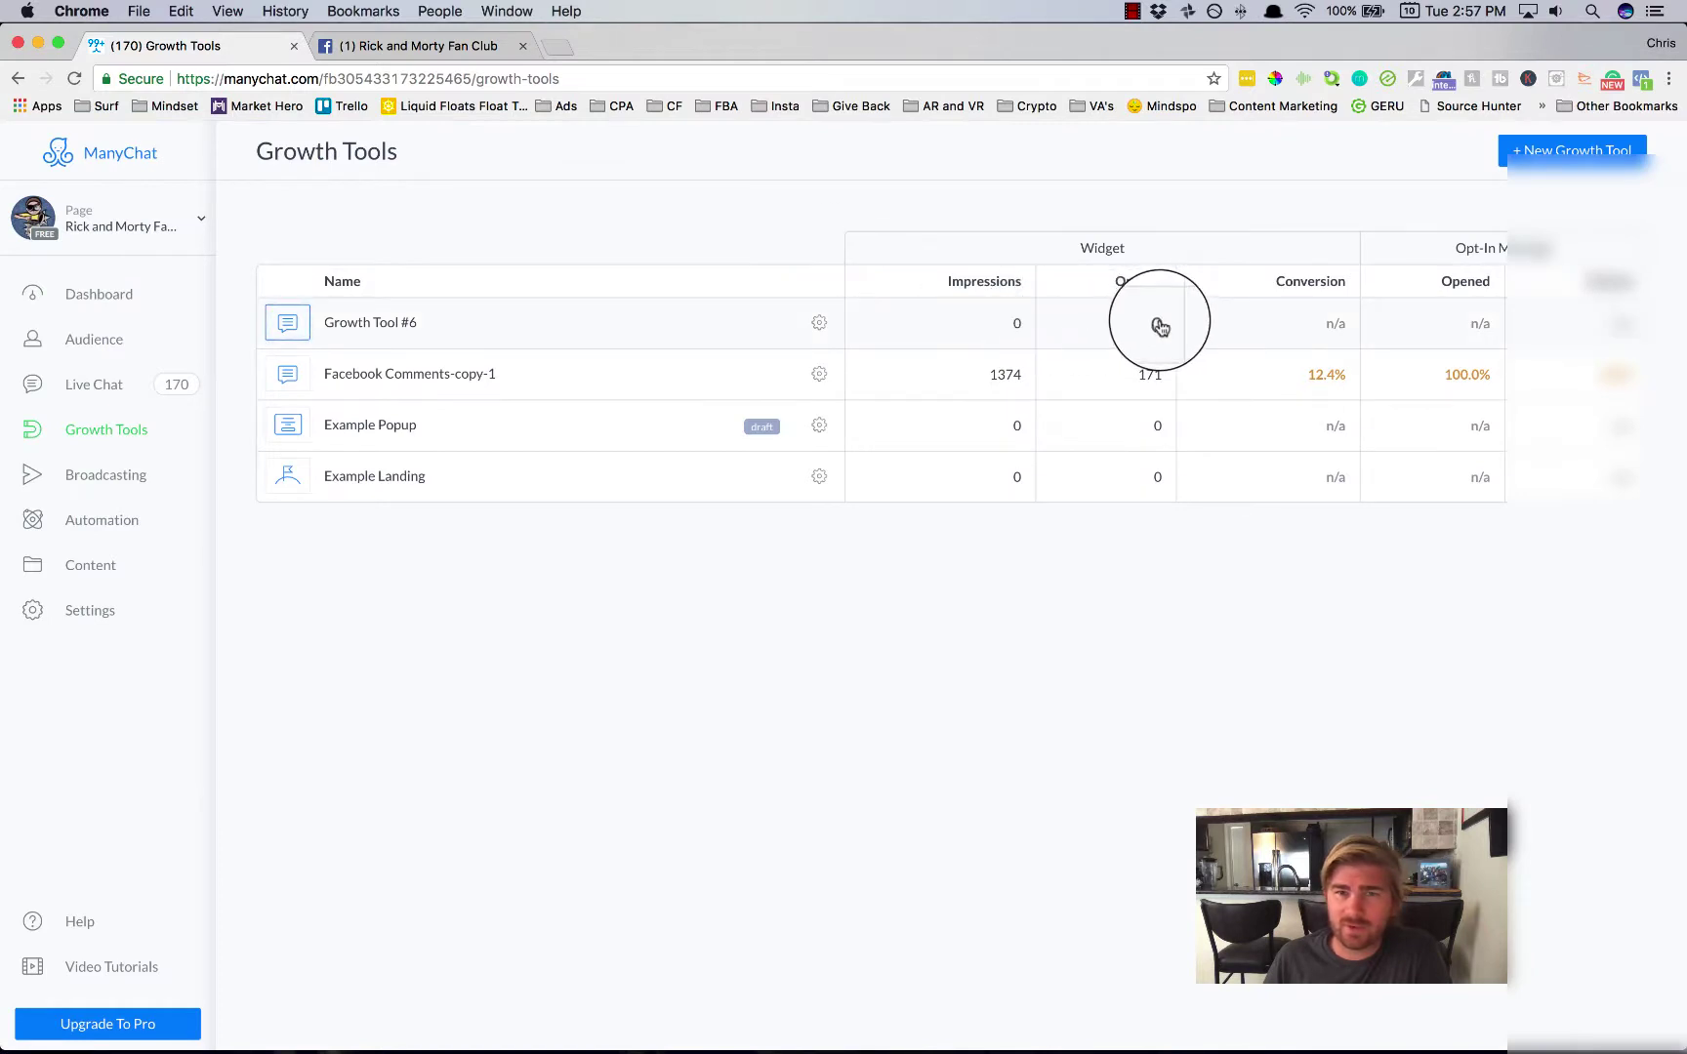
Step: Reload the Growth Tools page so Facebook Comments-copy-1 shows 1375 impressions
click(74, 78)
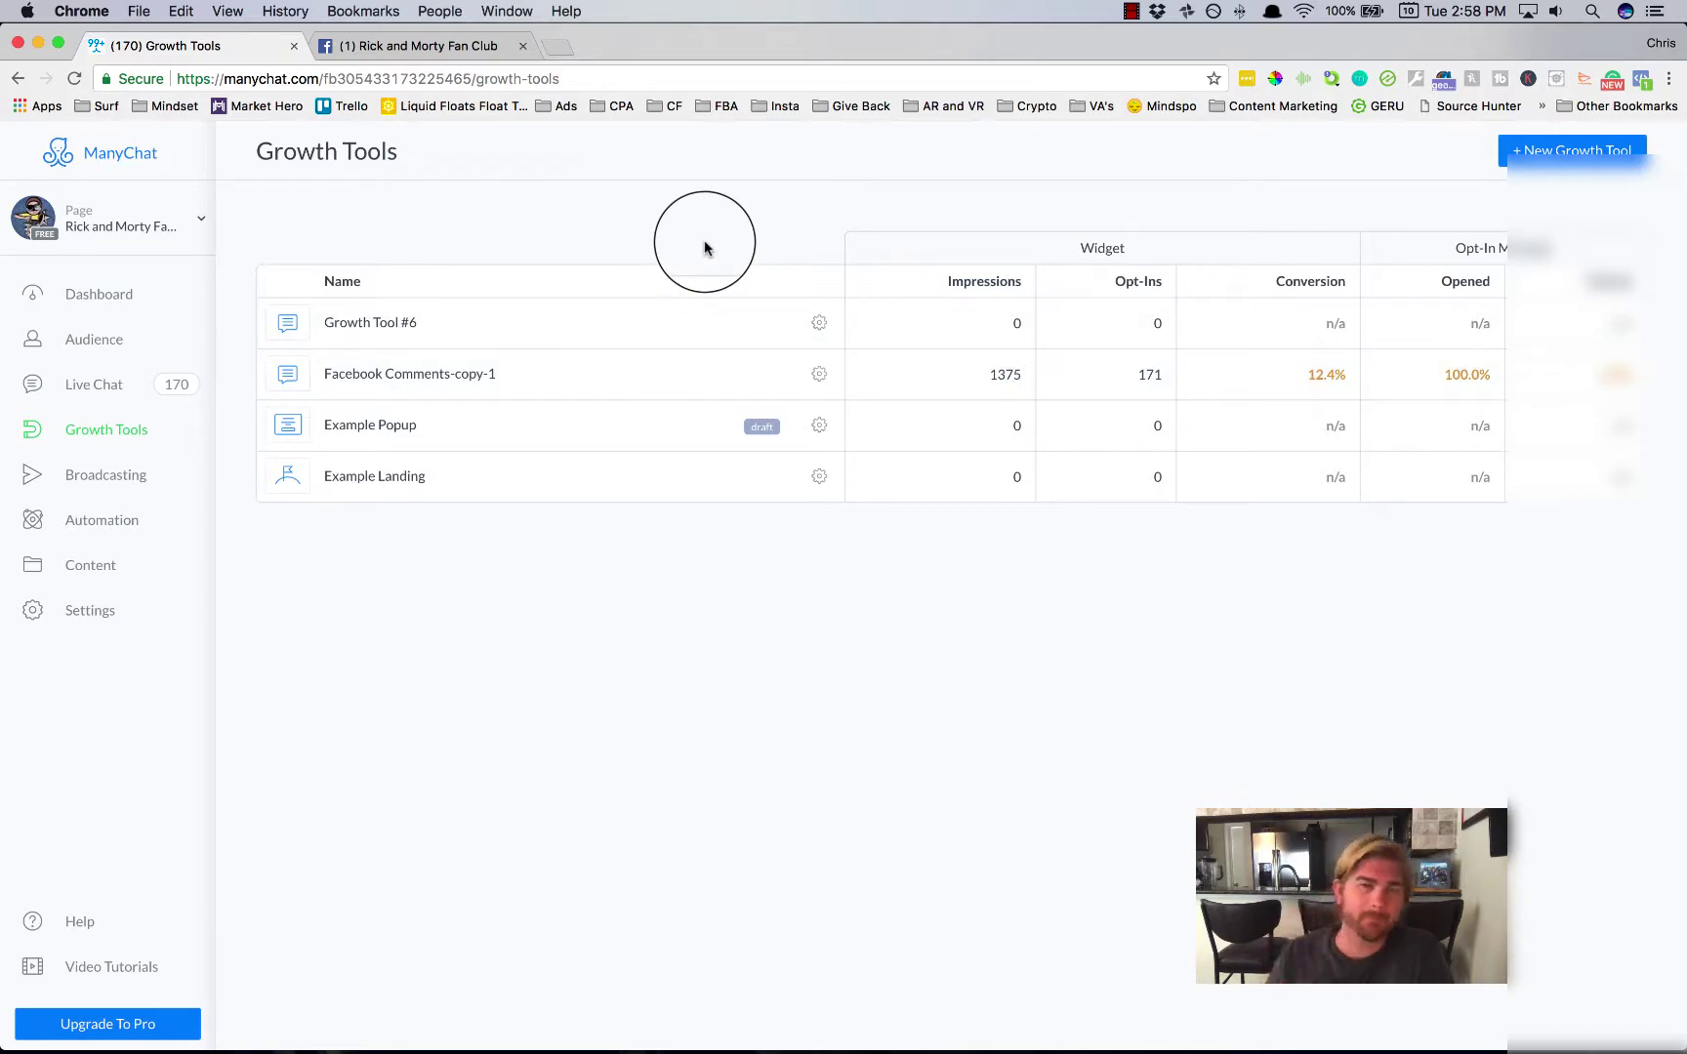
Step: Open the group's 'asked to join' notification and scroll through the 4 pending Member Requests
click(380, 46)
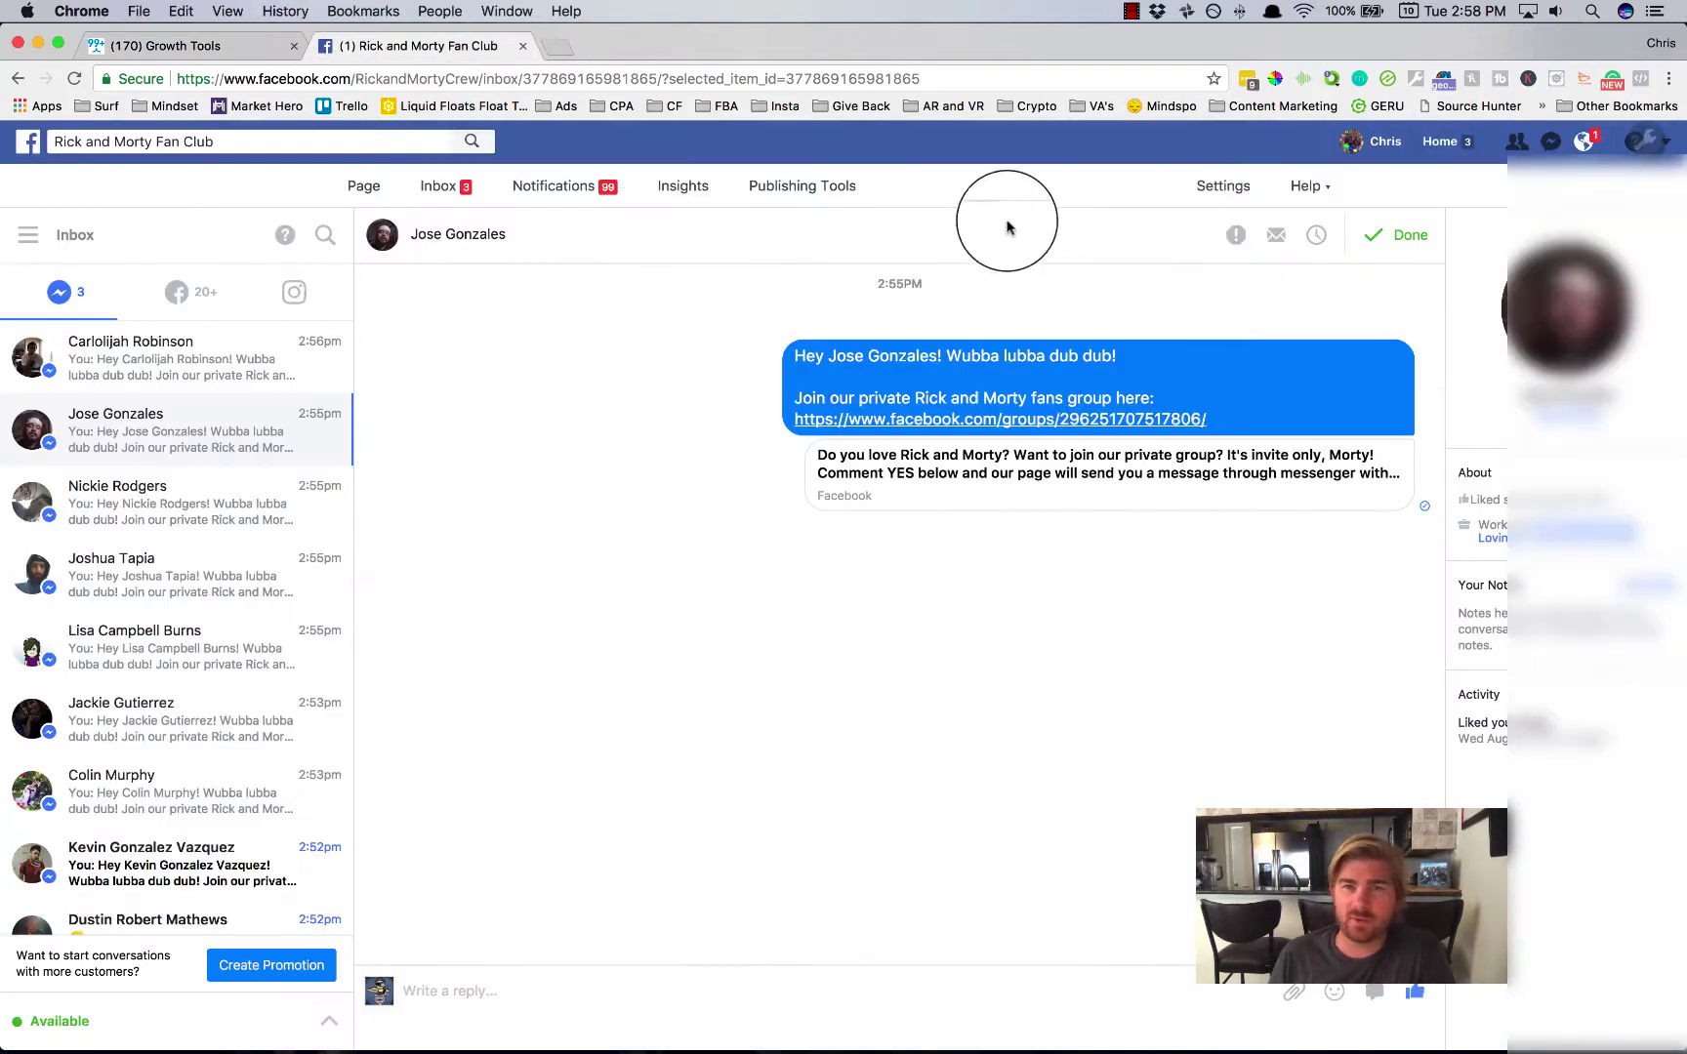
click(1583, 140)
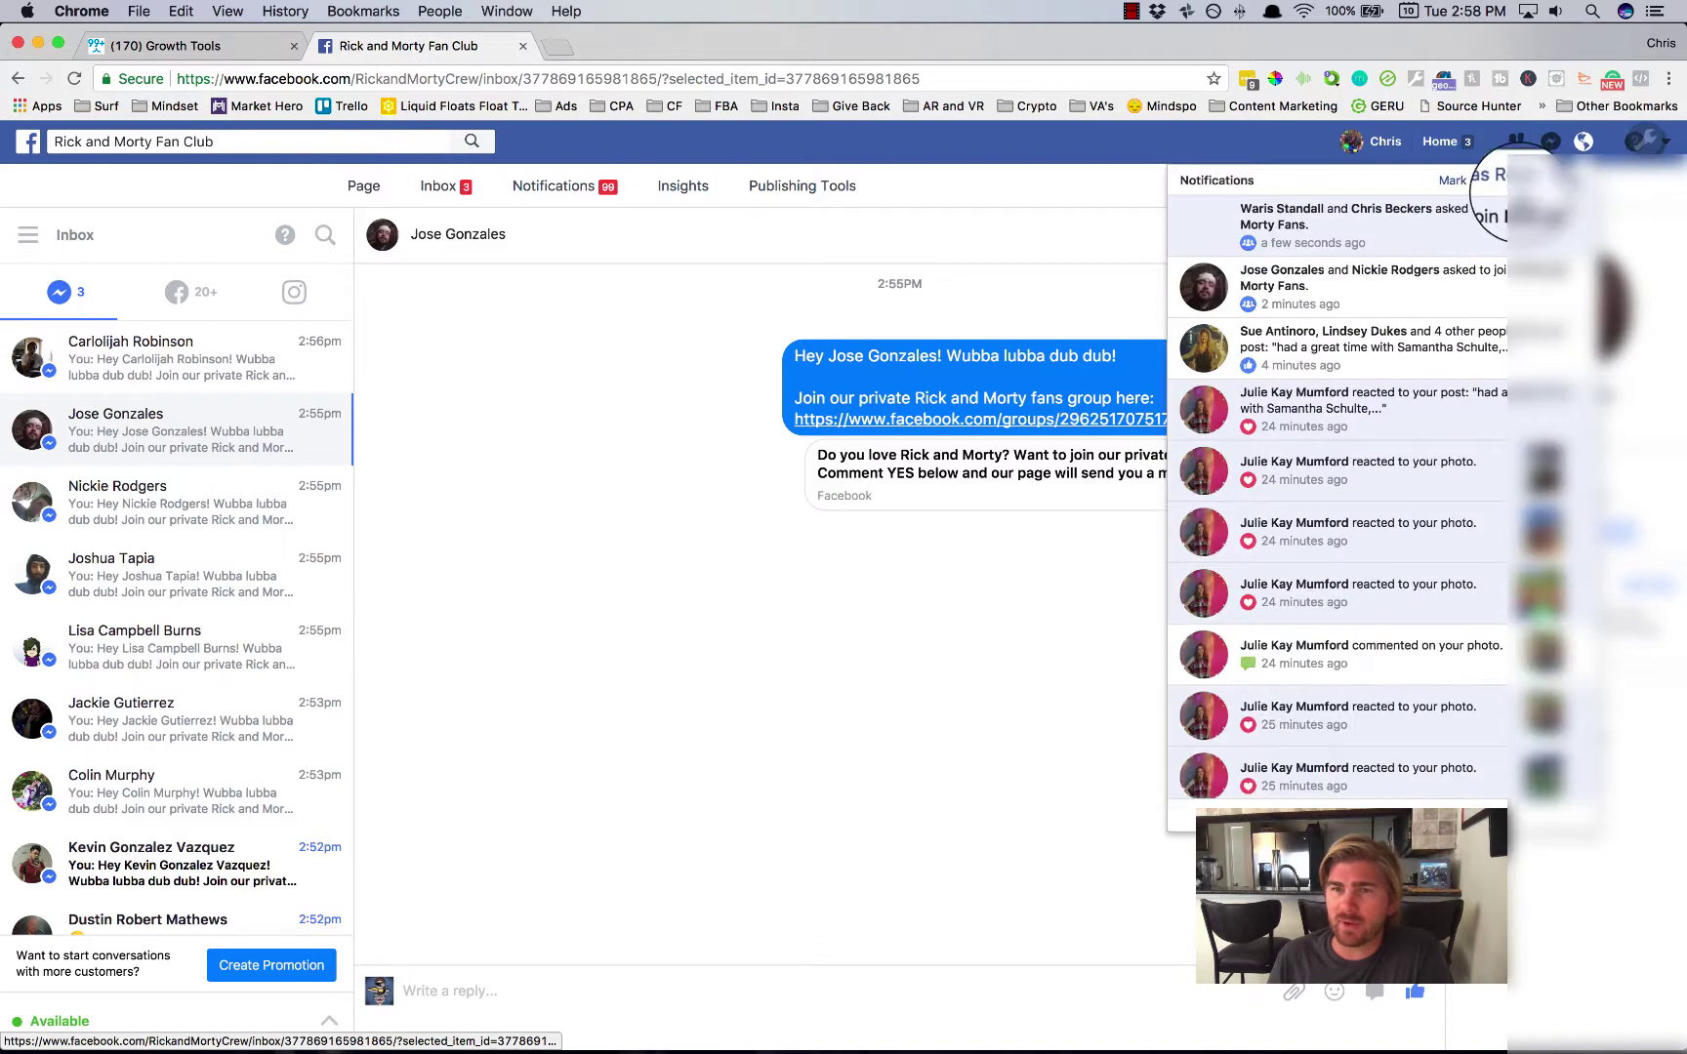
click(1390, 237)
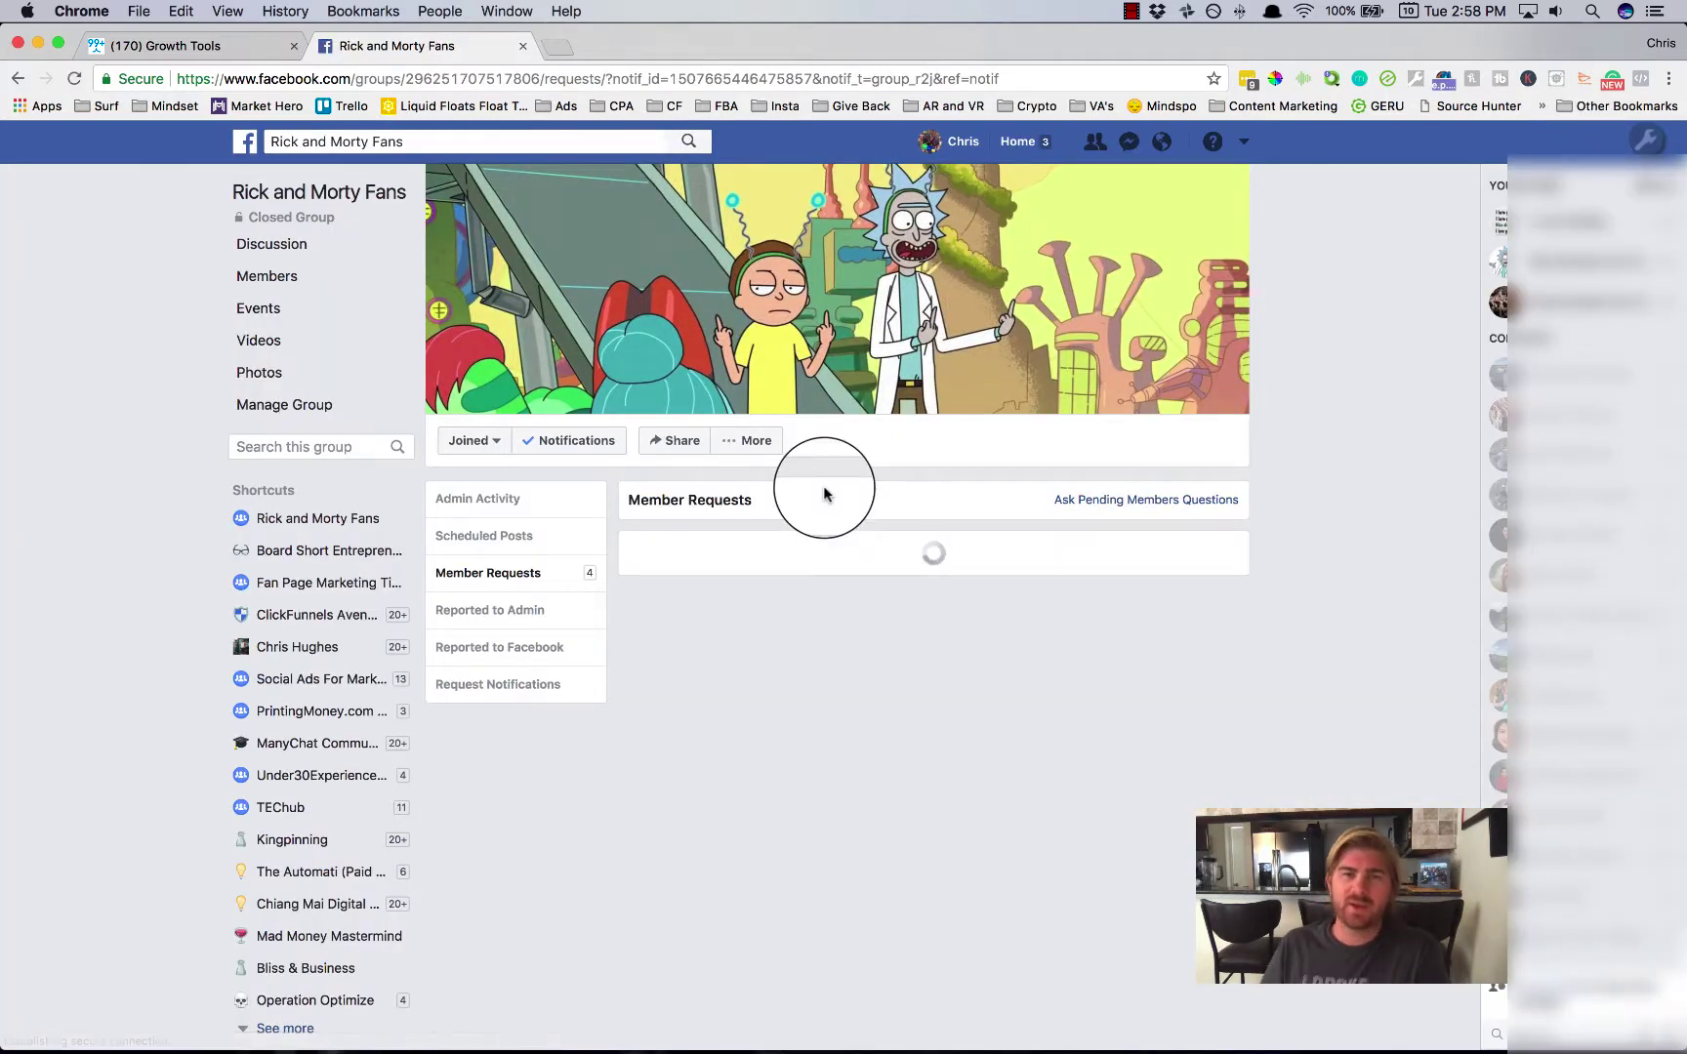
scroll(822, 493, down, 10)
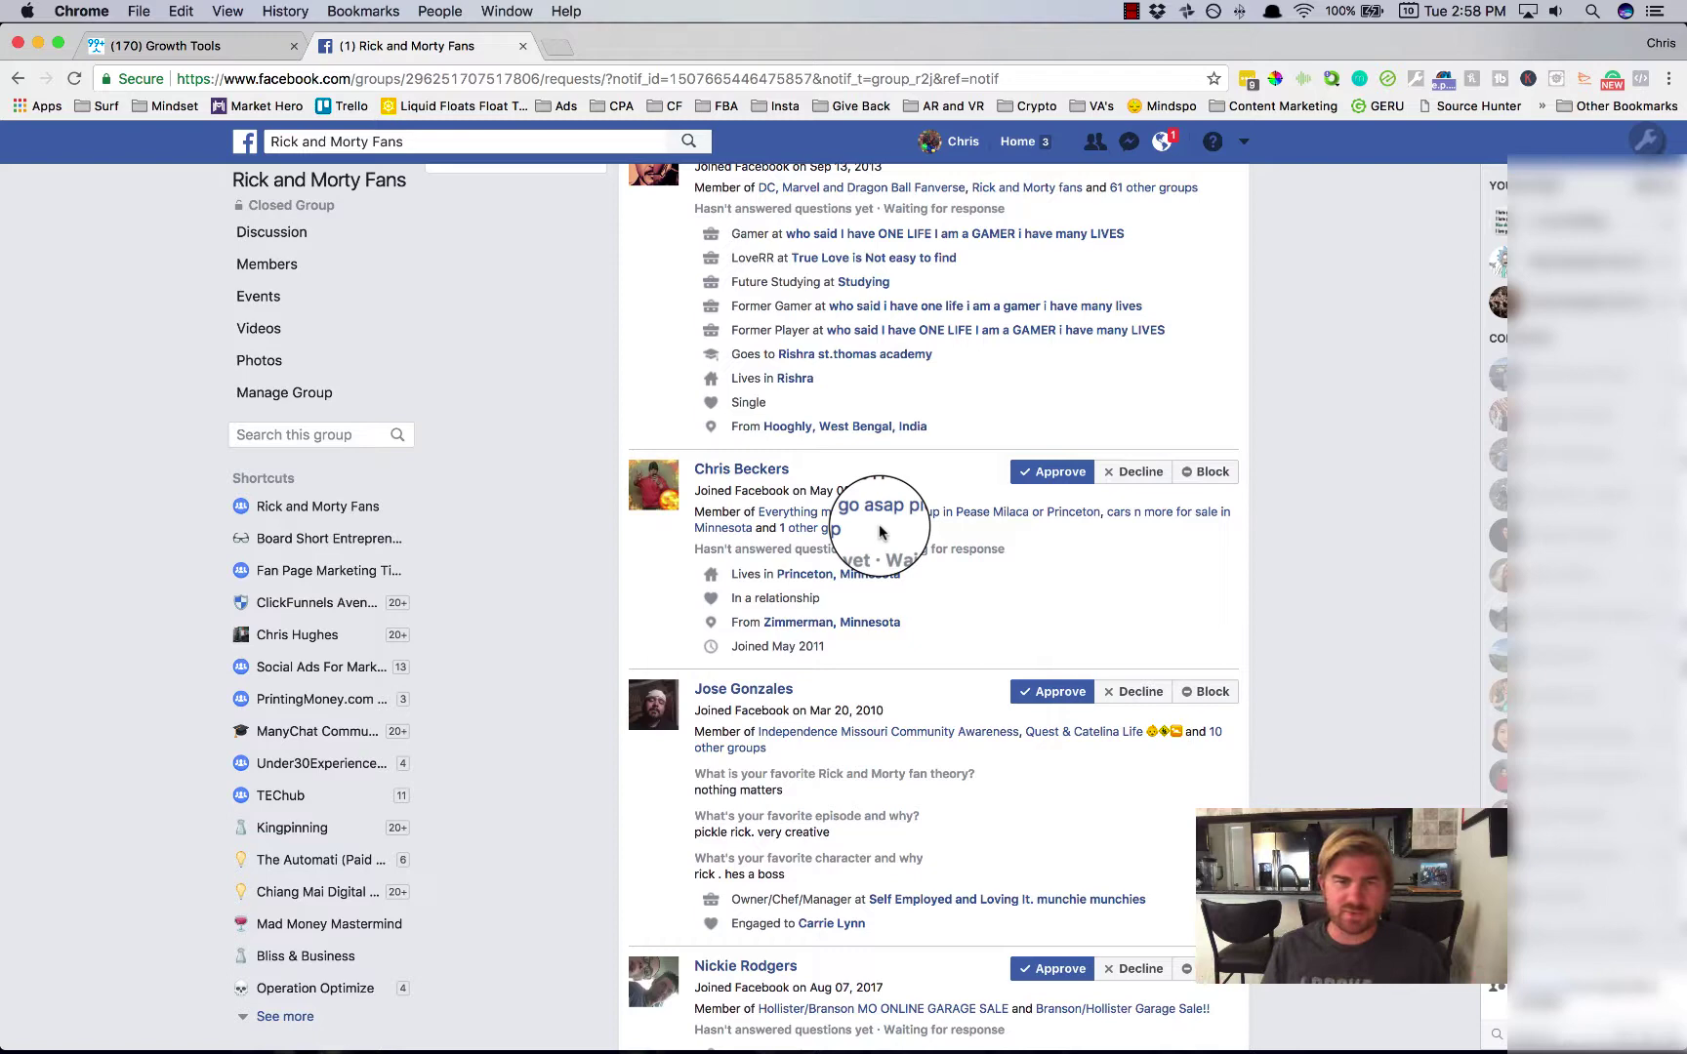
scroll(881, 532, down, 3)
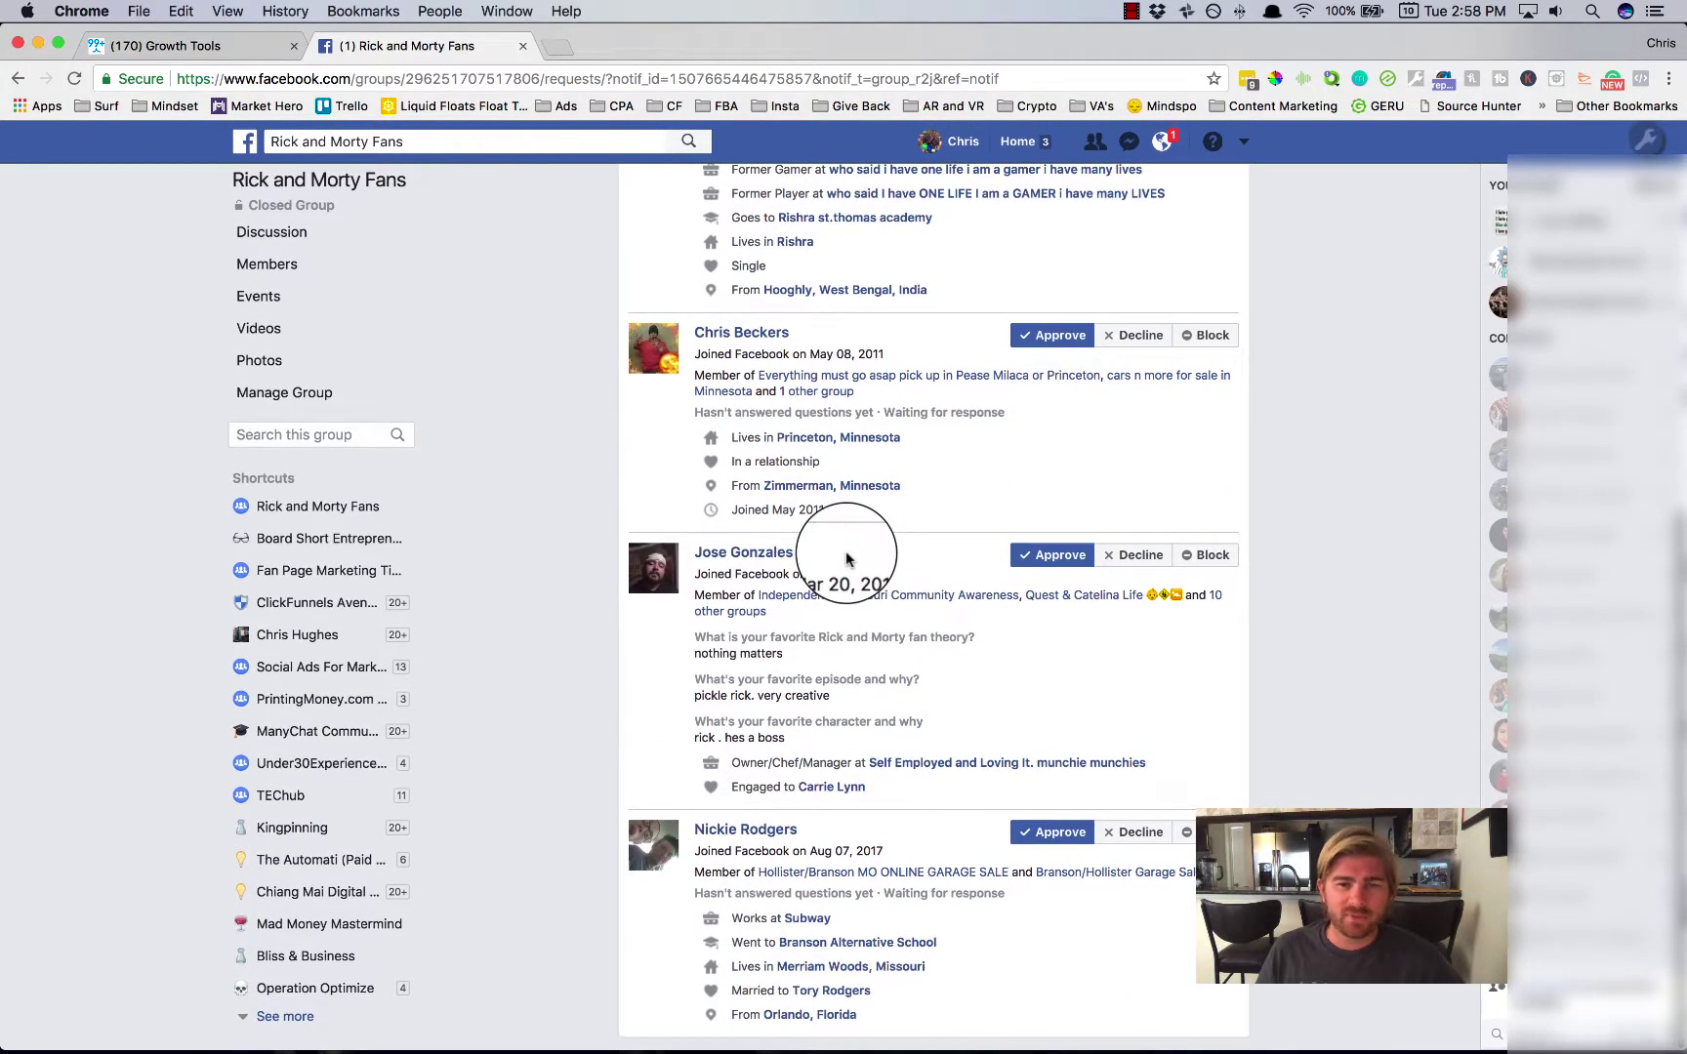
Step: Switch to the '(170) Growth Tools' tab and reload it to refresh the statistics
click(164, 45)
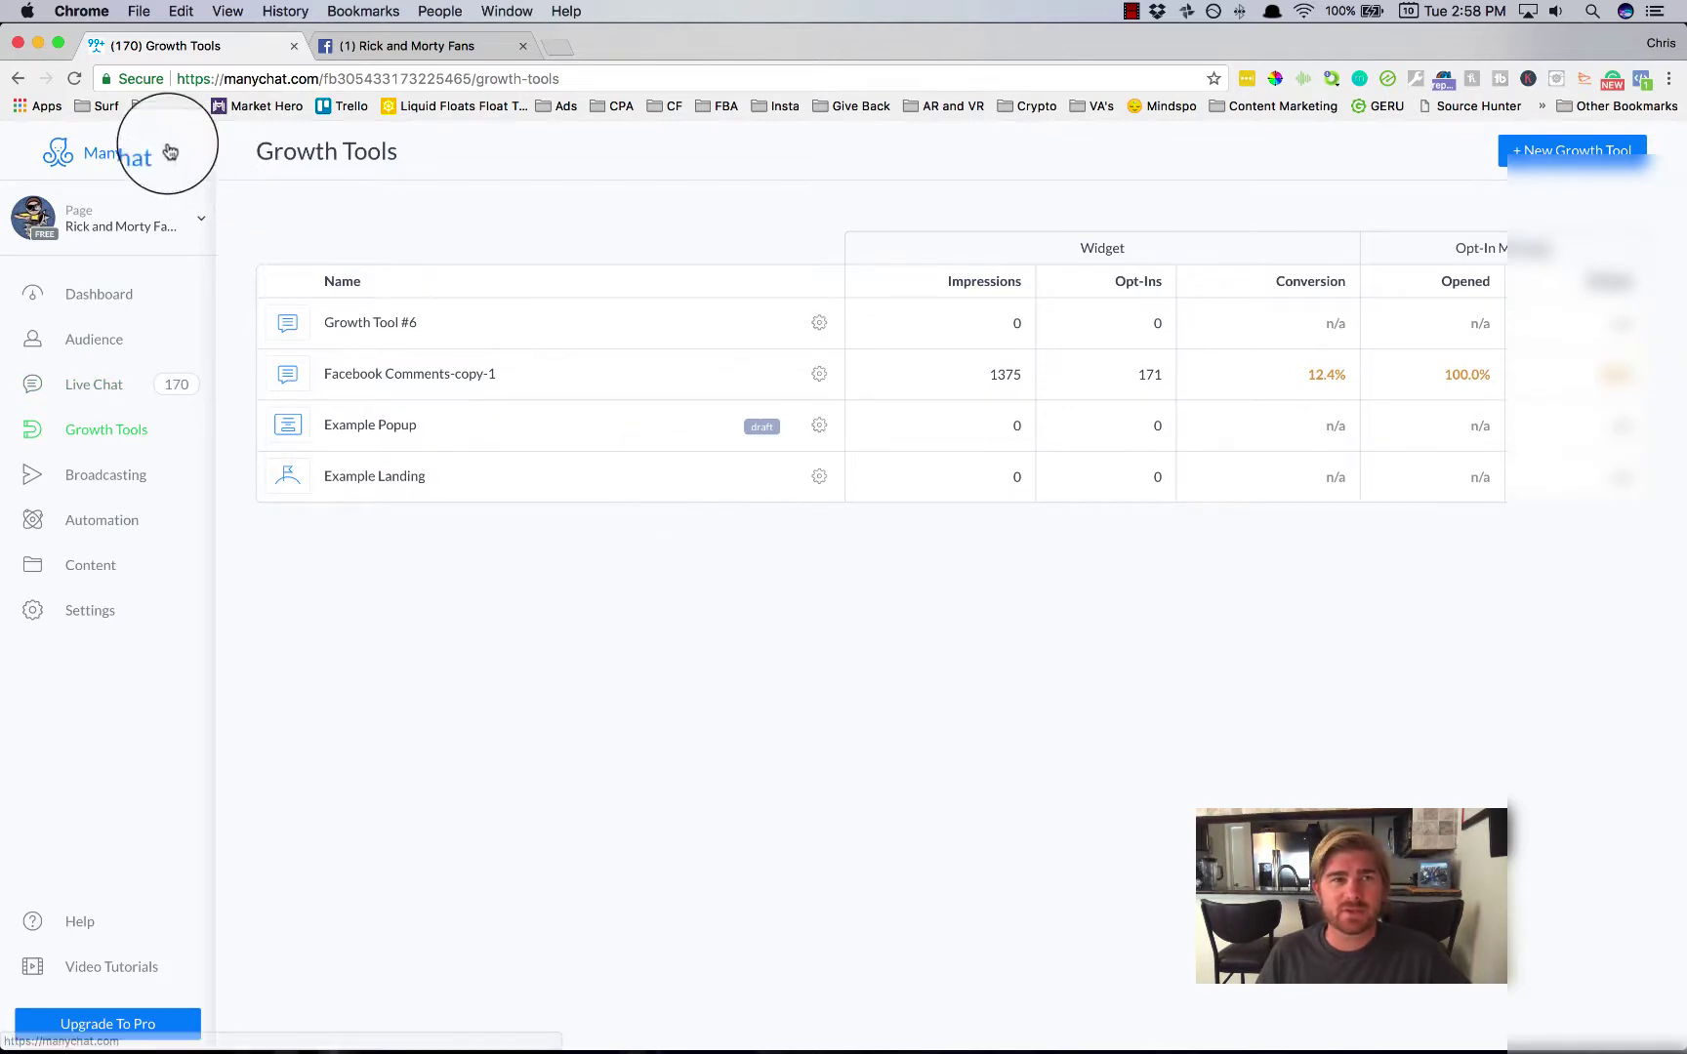
click(82, 85)
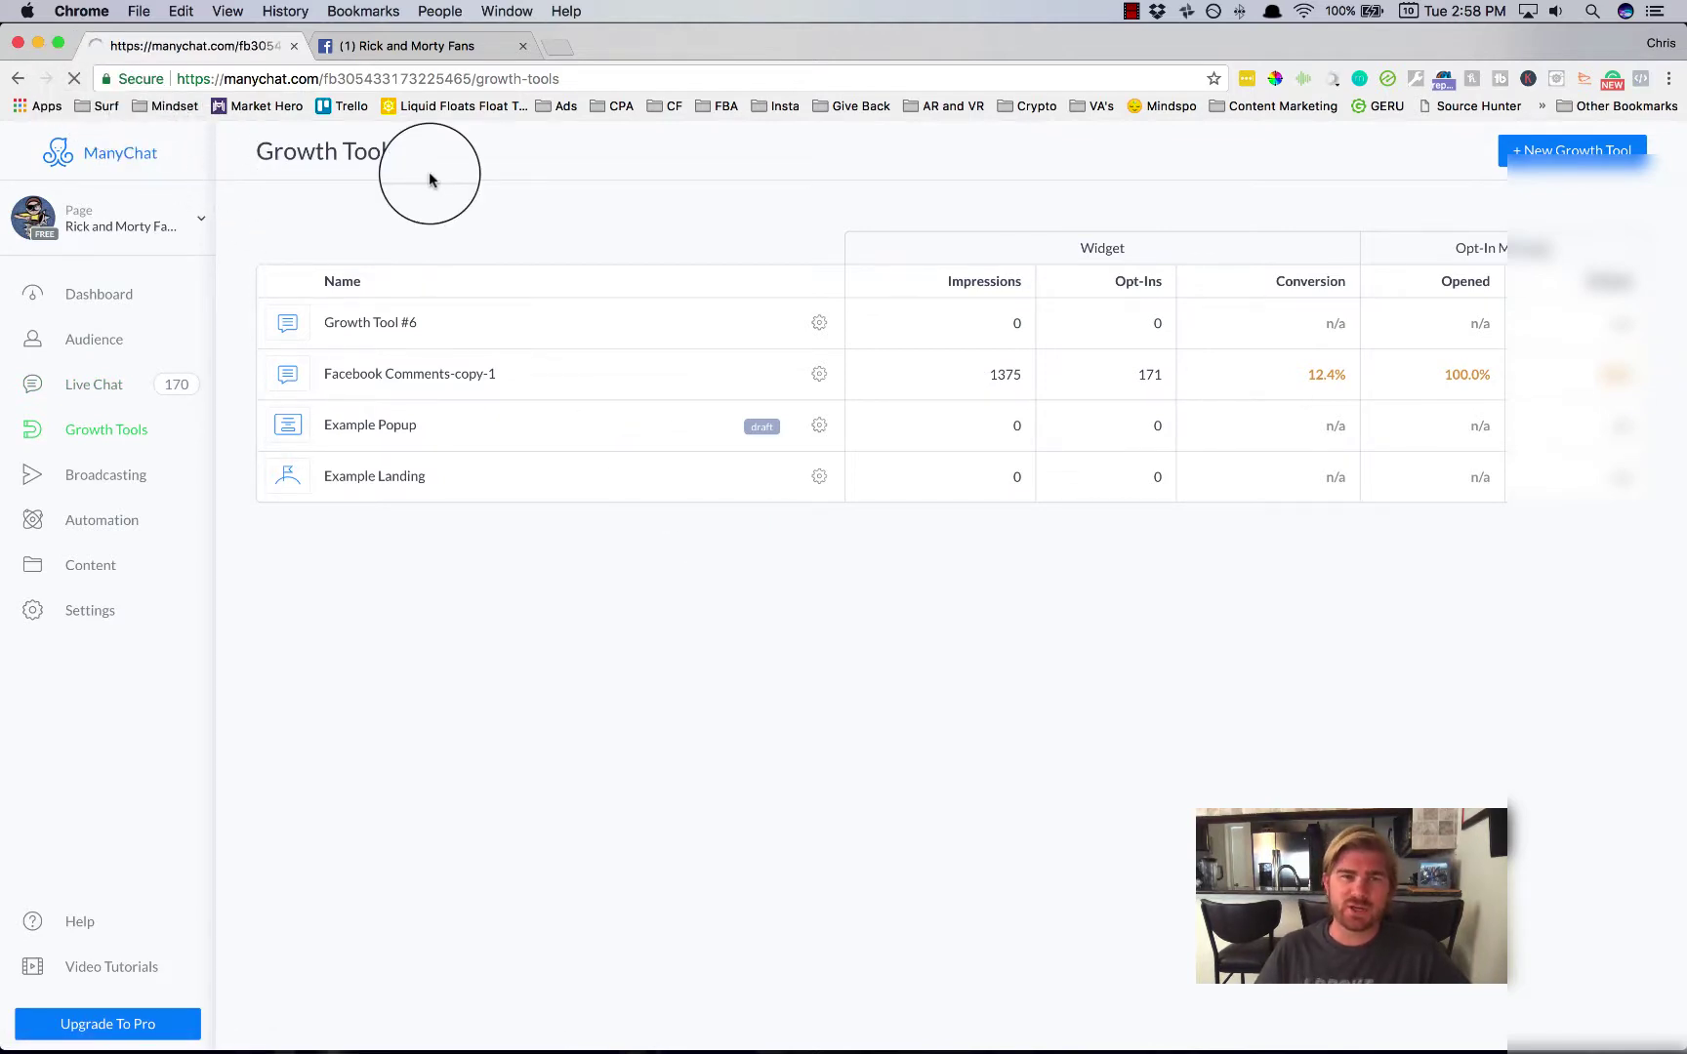